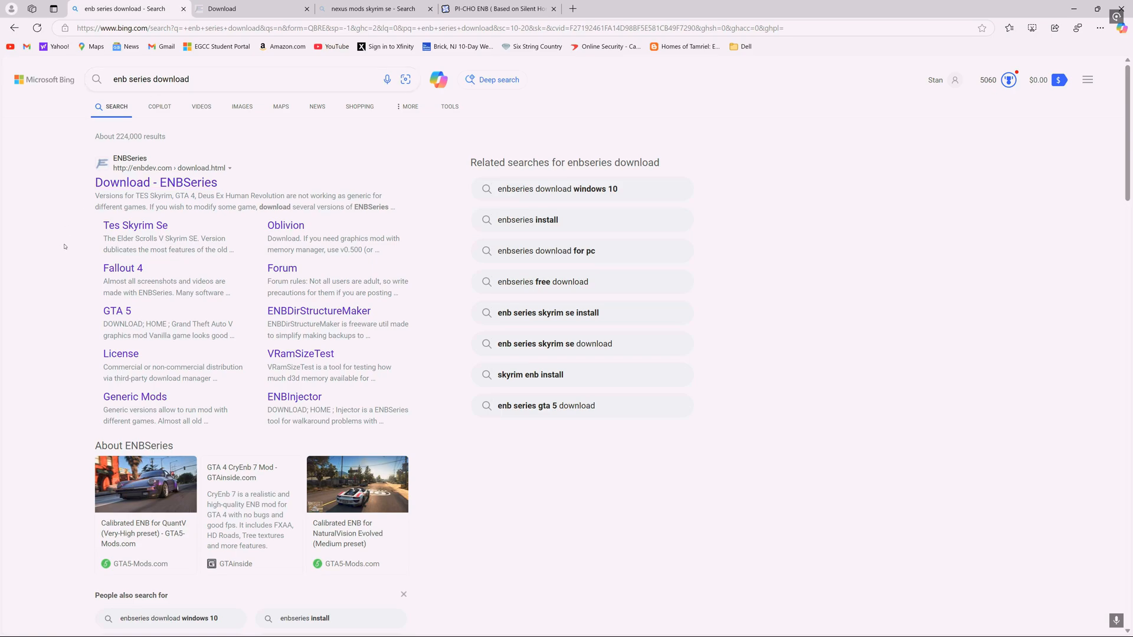
- Rerun the search for enb series download and open the ENBSeries download page
click(236, 75)
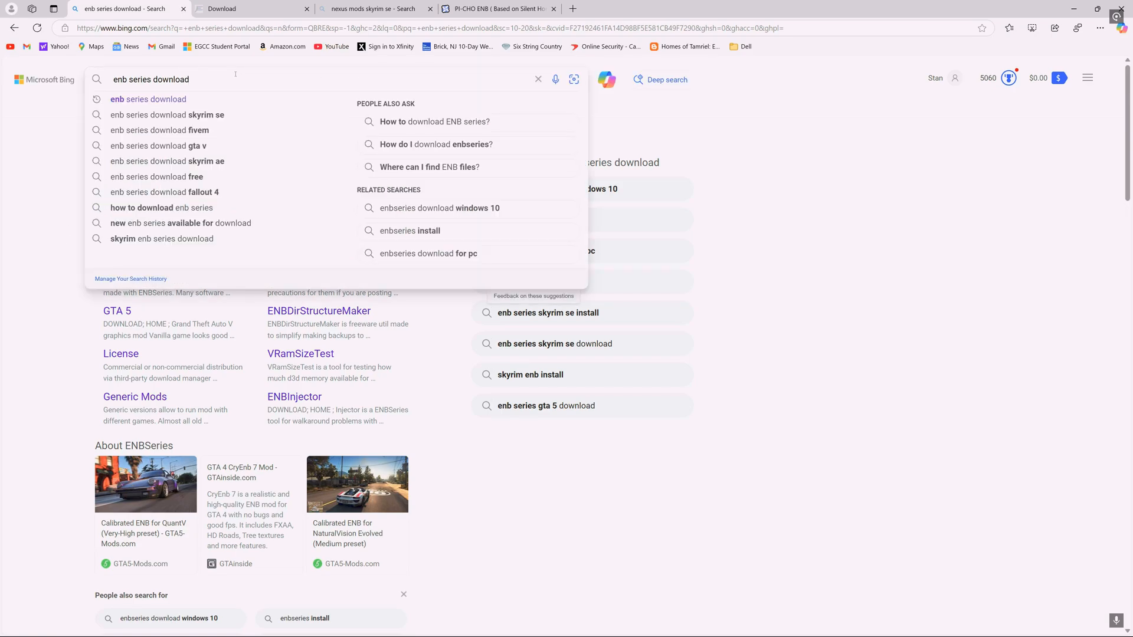
key(Return)
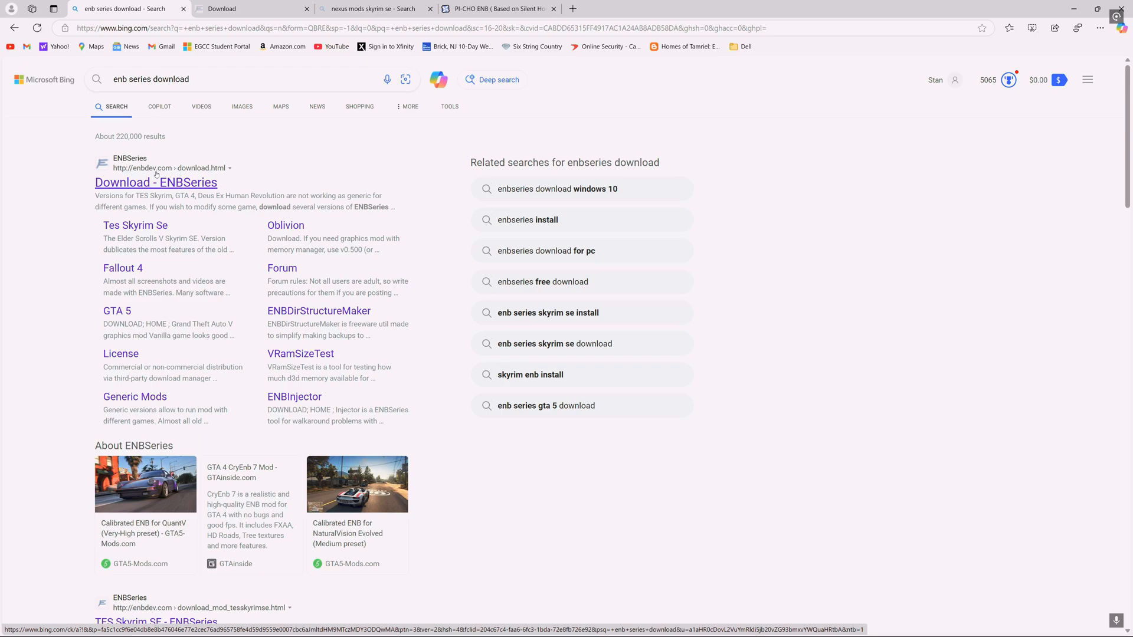
click(133, 182)
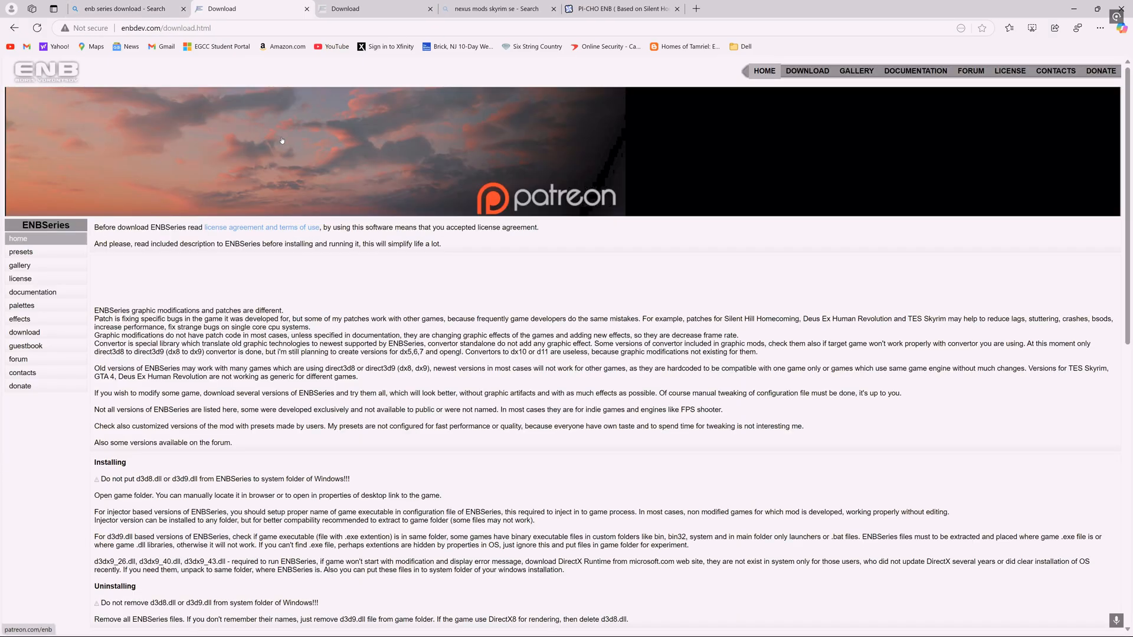
scroll(292, 266, down, 15)
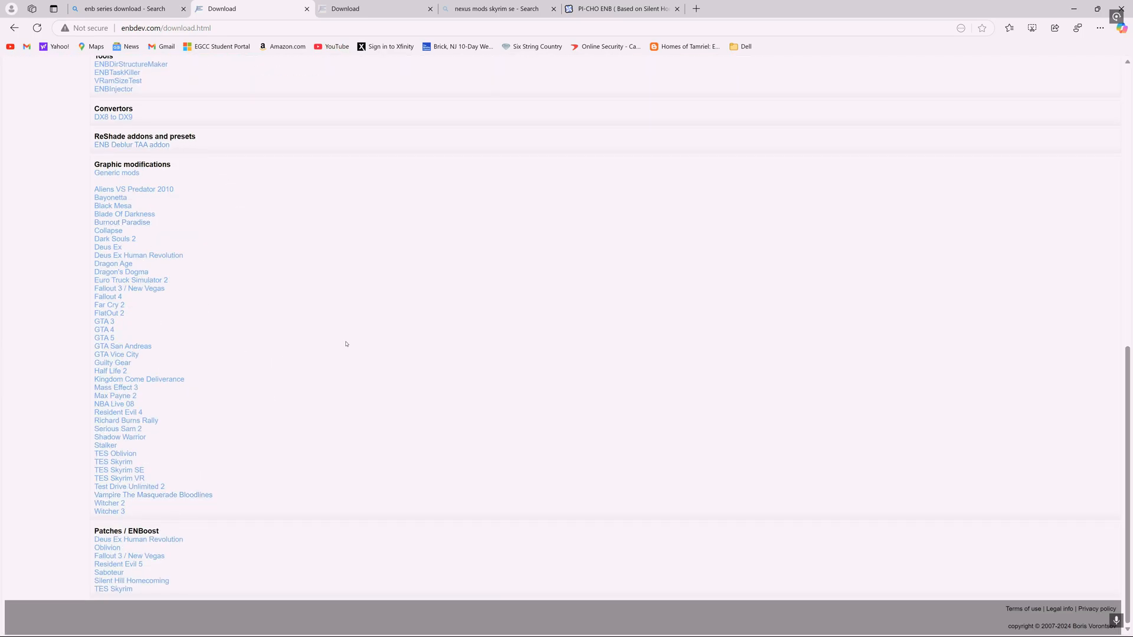
scroll(347, 344, up, 15)
scroll(331, 356, down, 15)
click(117, 470)
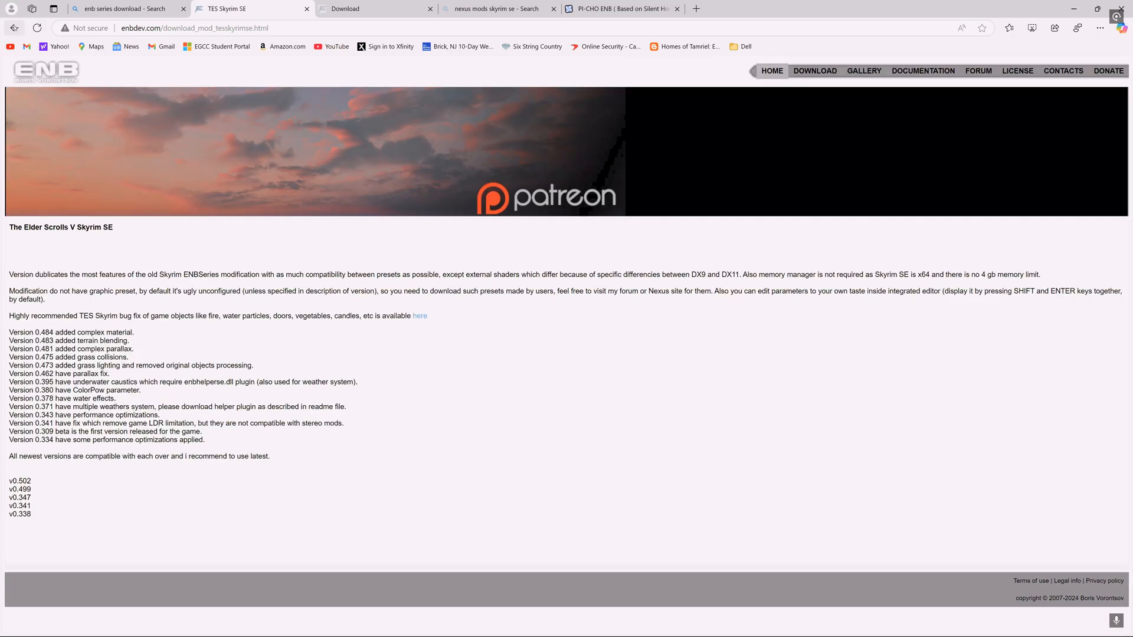
click(10, 29)
- Open the TES Skyrim SE page from the graphic modifications list
scroll(455, 334, up, 6)
scroll(450, 325, up, 3)
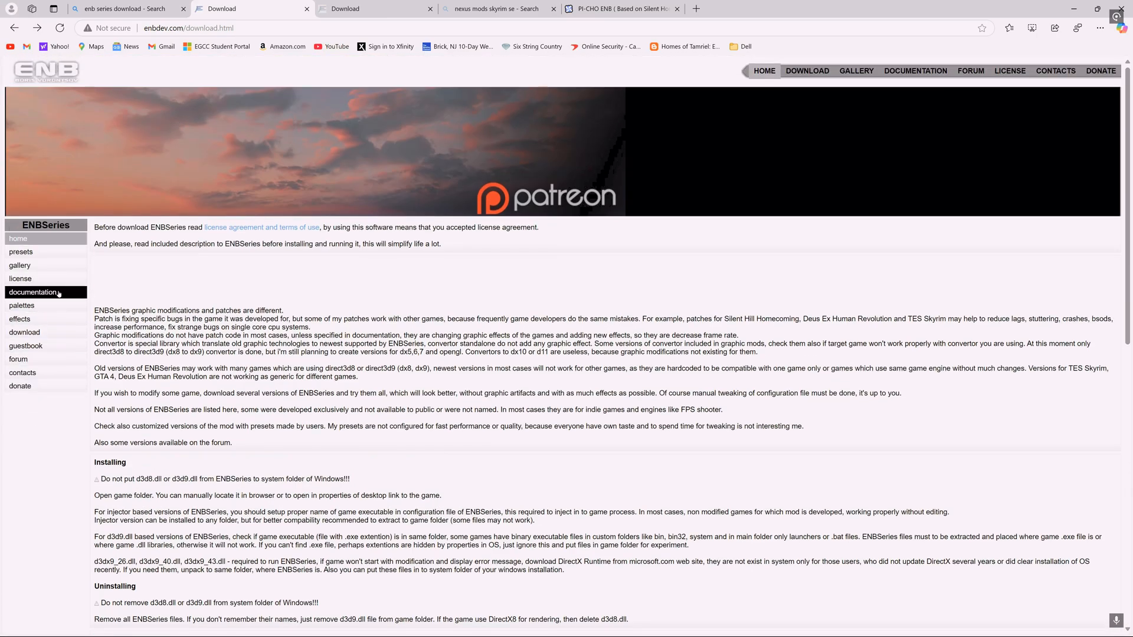
scroll(118, 354, down, 10)
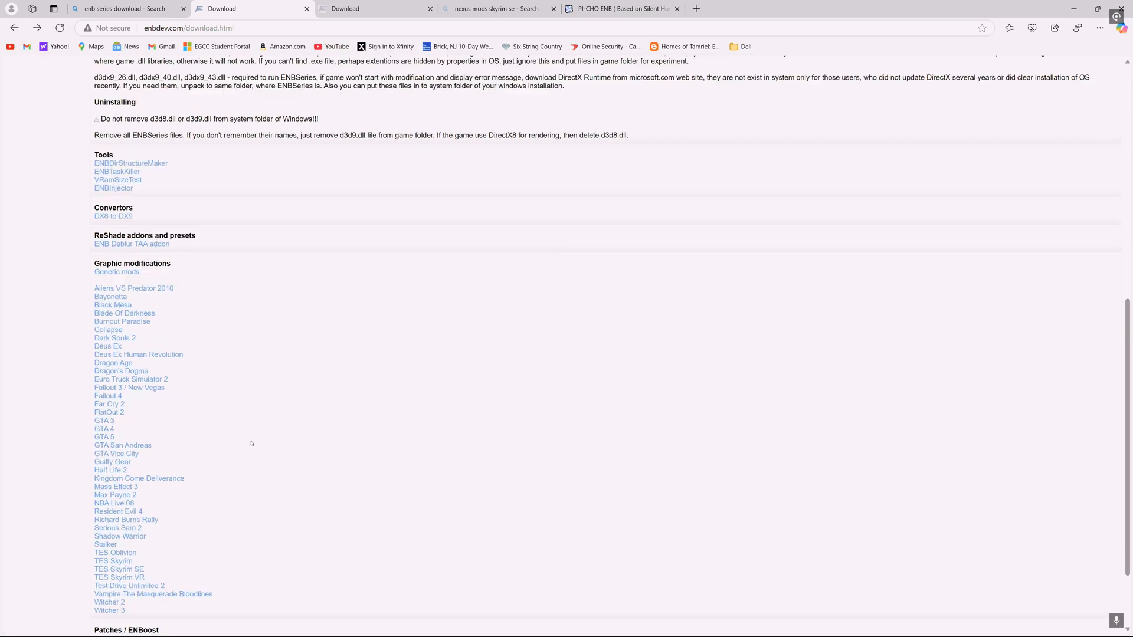
scroll(141, 475, up, 10)
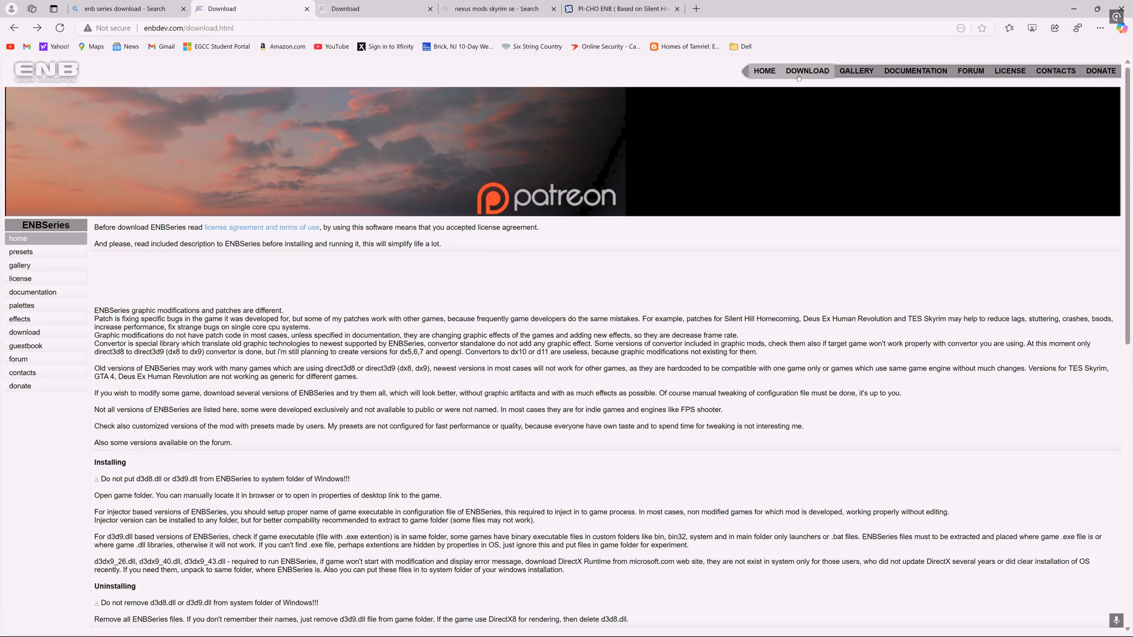
scroll(312, 214, down, 10)
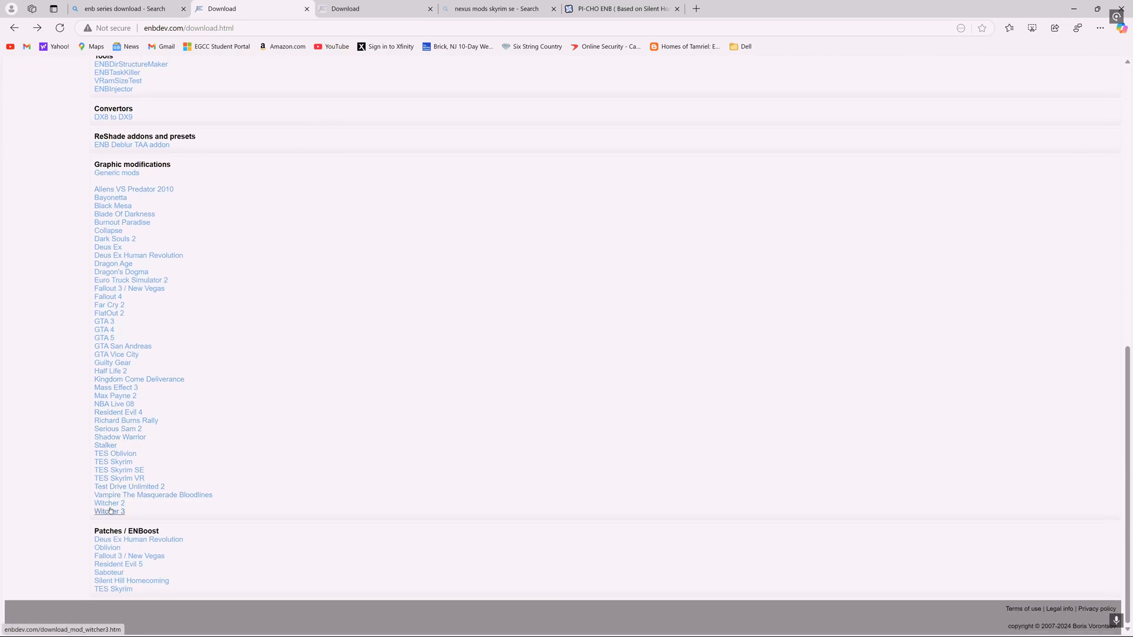
click(117, 470)
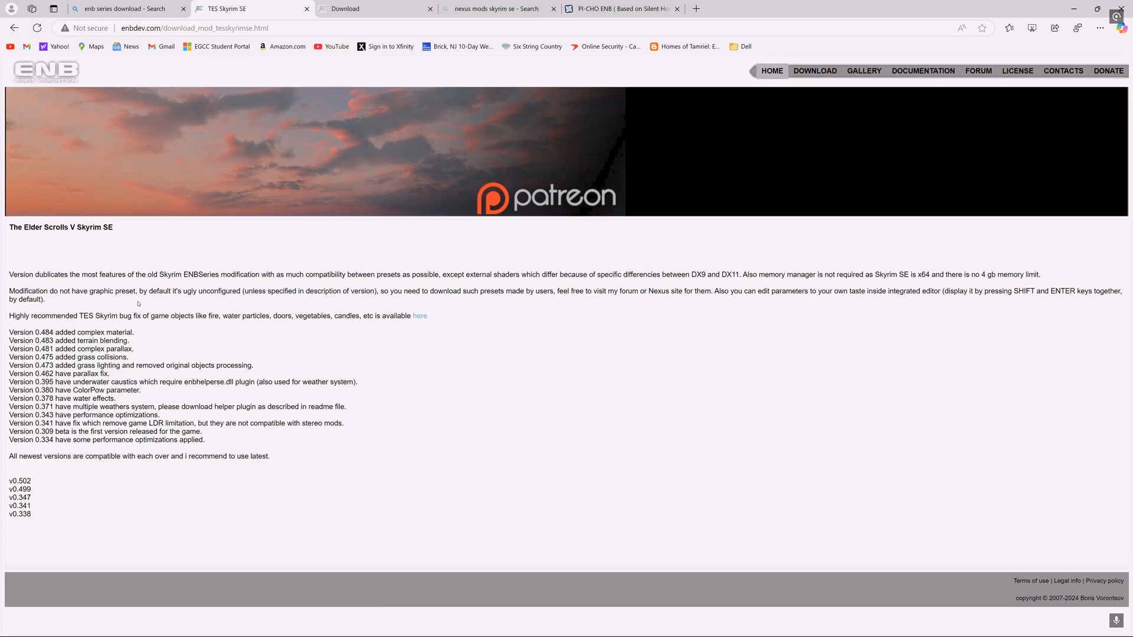
- Download the ENBSeries v0.502 archive for Skyrim SE and save it to Local Disk (E:)
click(21, 482)
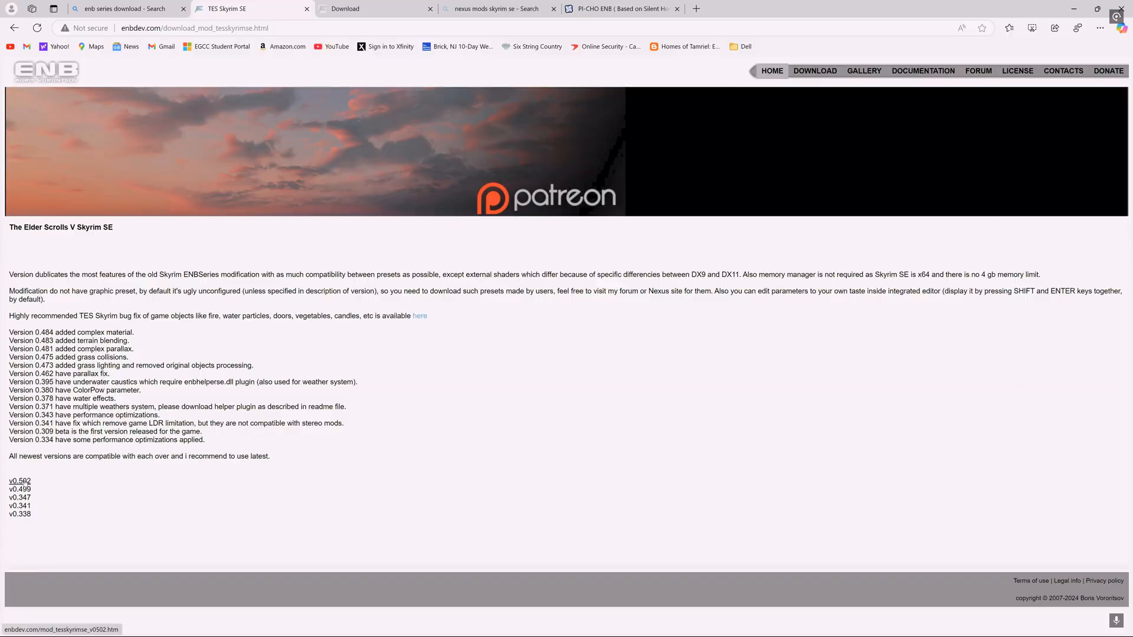
scroll(566, 354, down, 20)
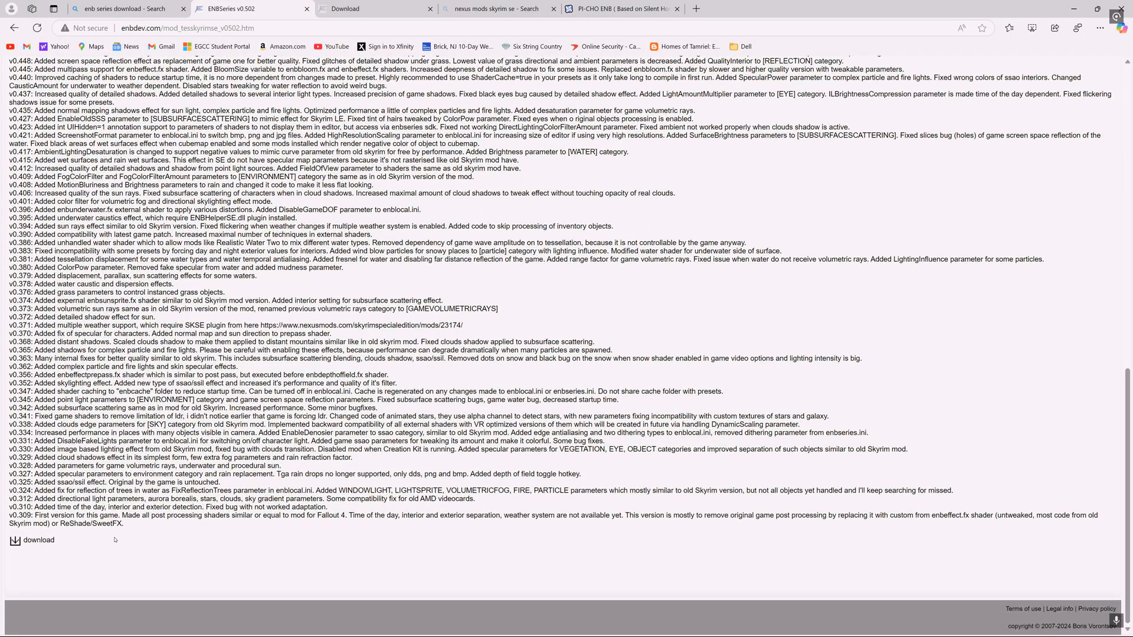
scroll(115, 539, up, 20)
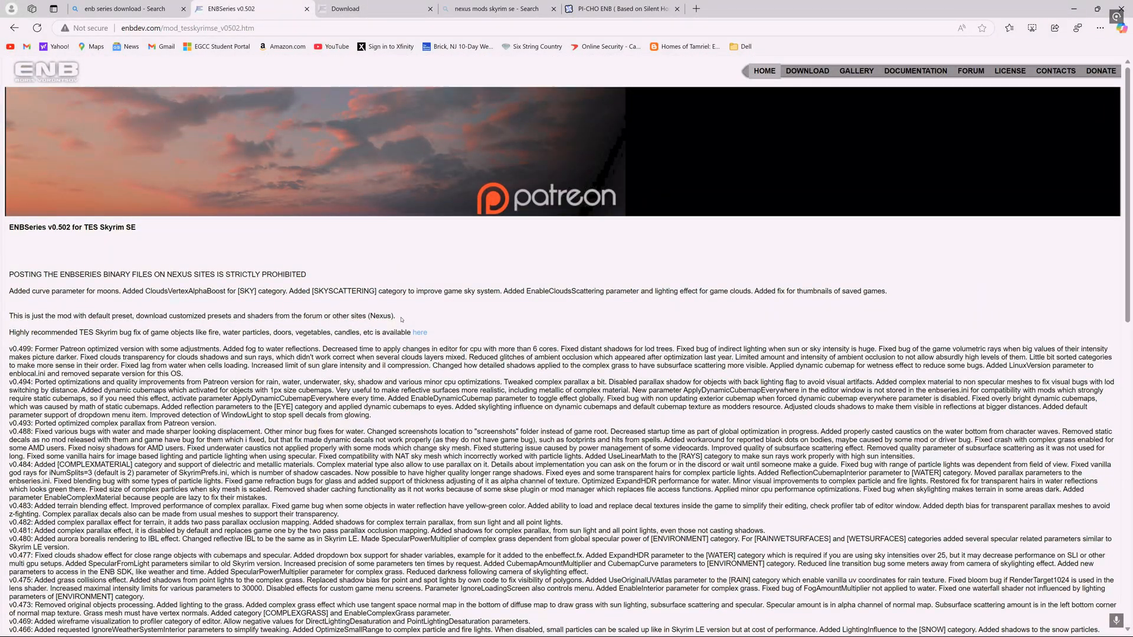
scroll(394, 313, down, 20)
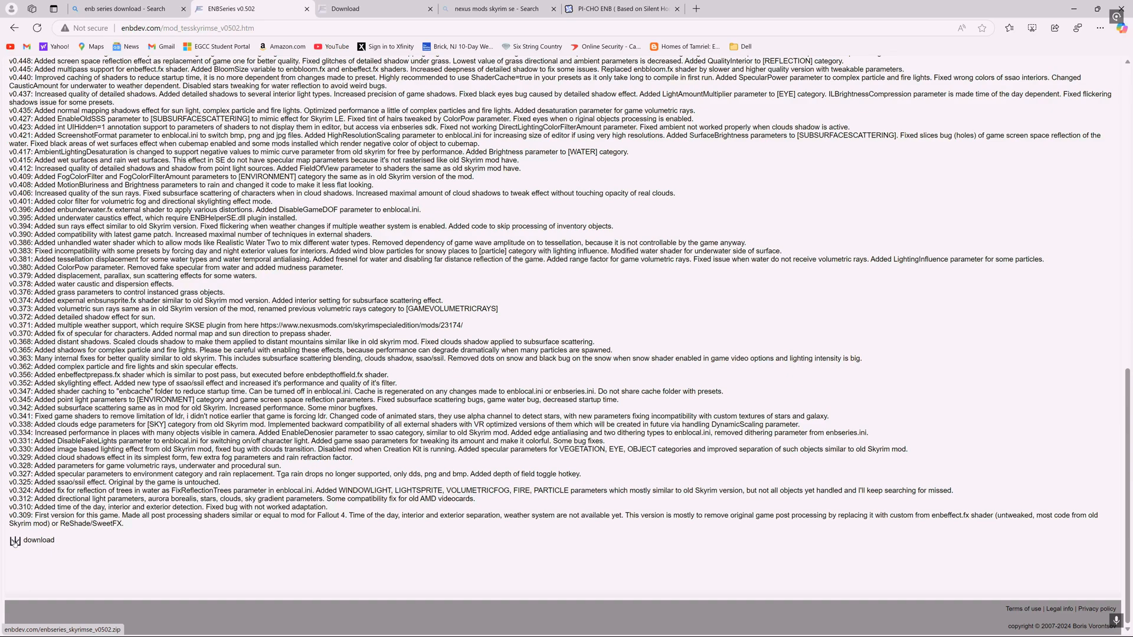
click(14, 541)
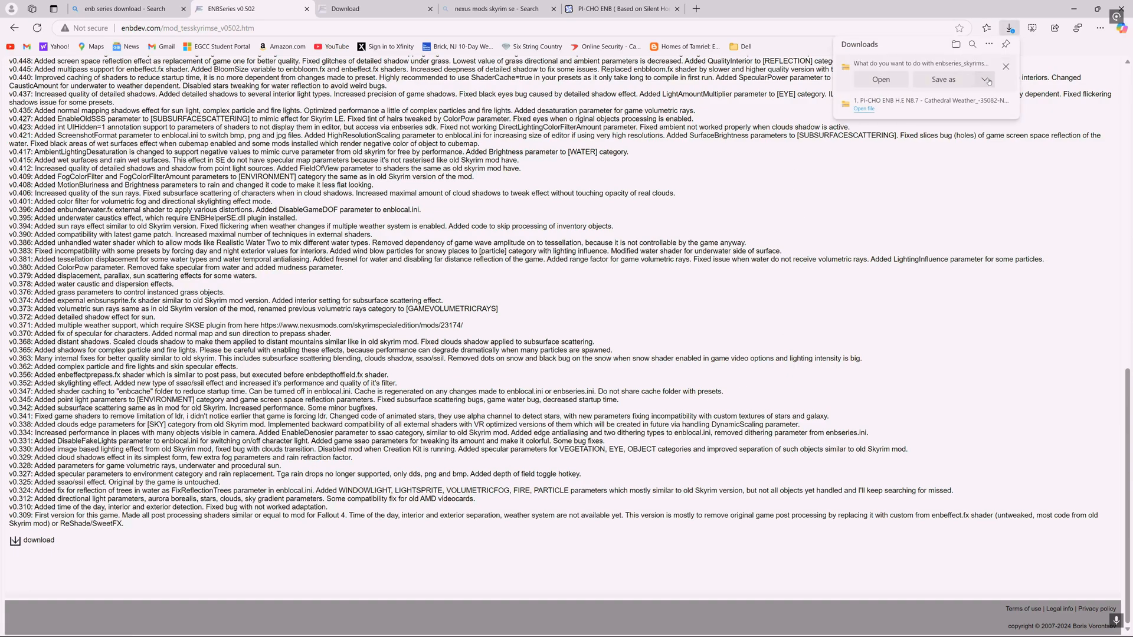
click(955, 81)
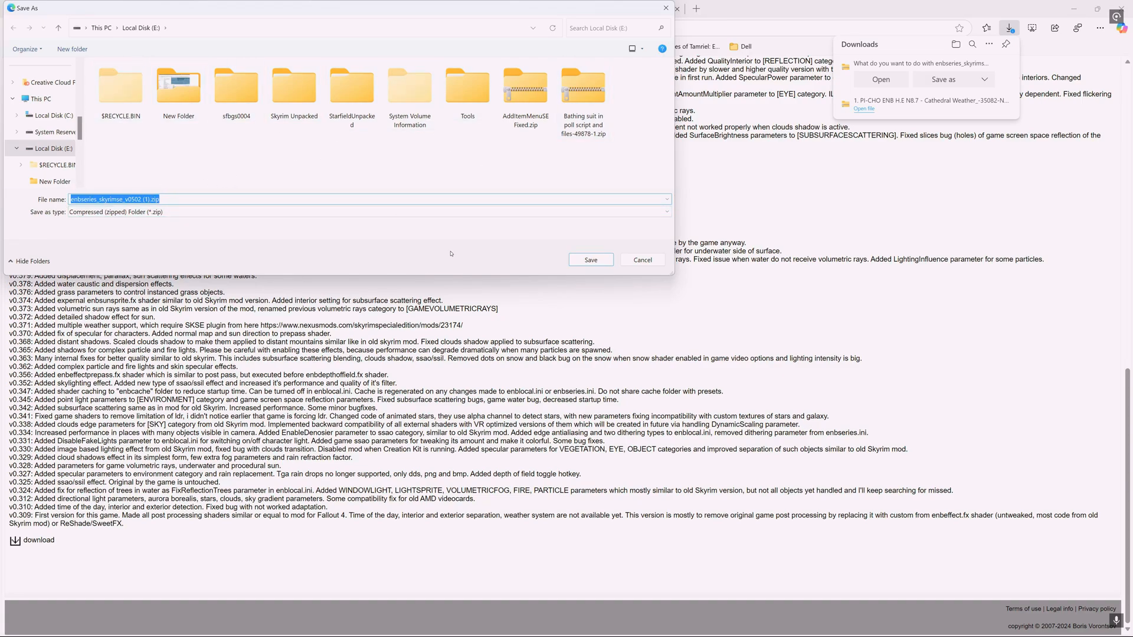
click(590, 260)
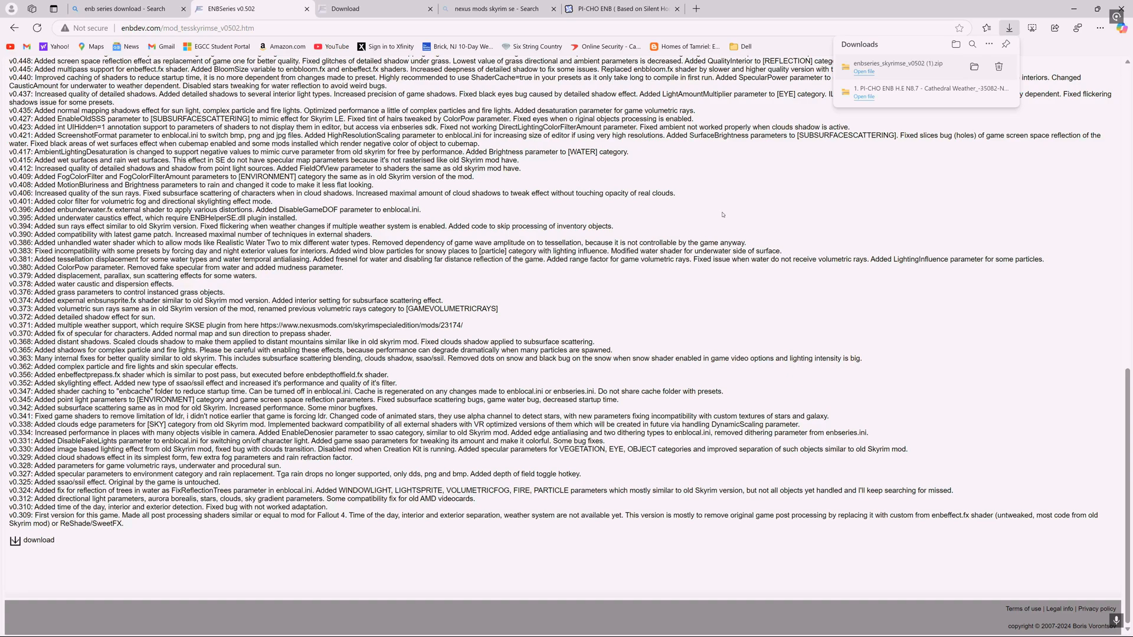
- Minimize the browser, mod manager and calculator windows to clear the desktop
click(1075, 11)
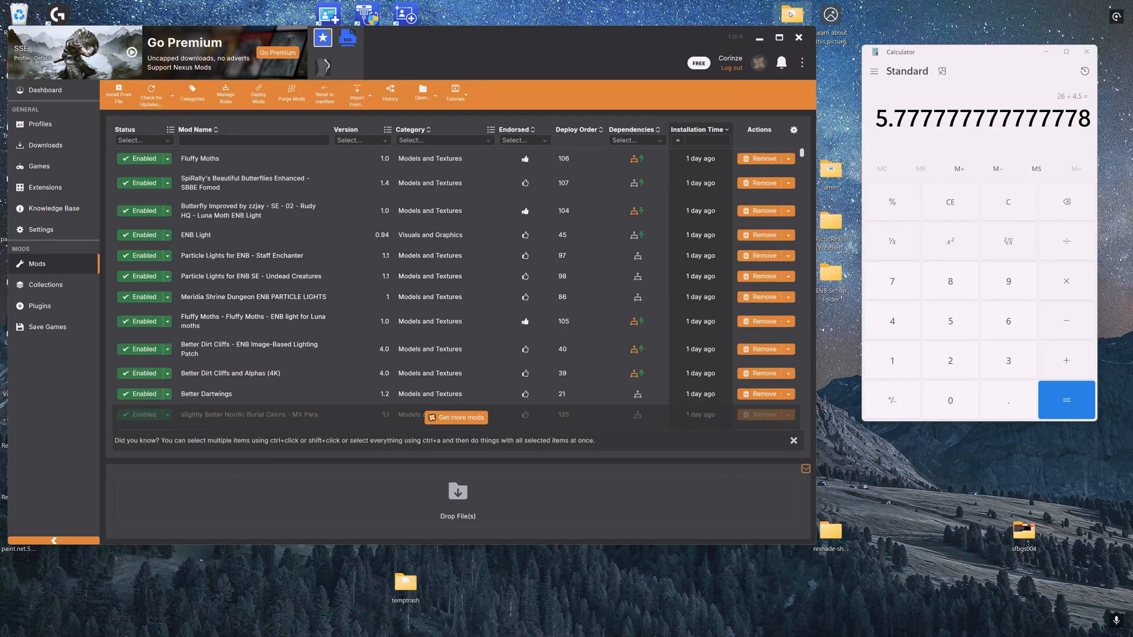
click(759, 42)
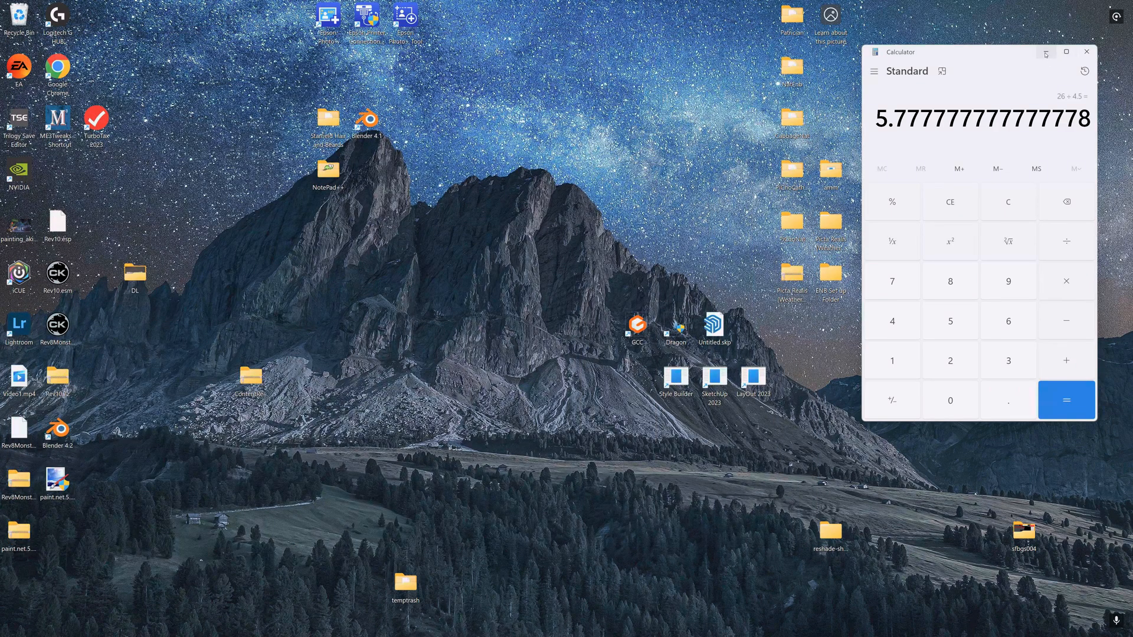
click(1046, 52)
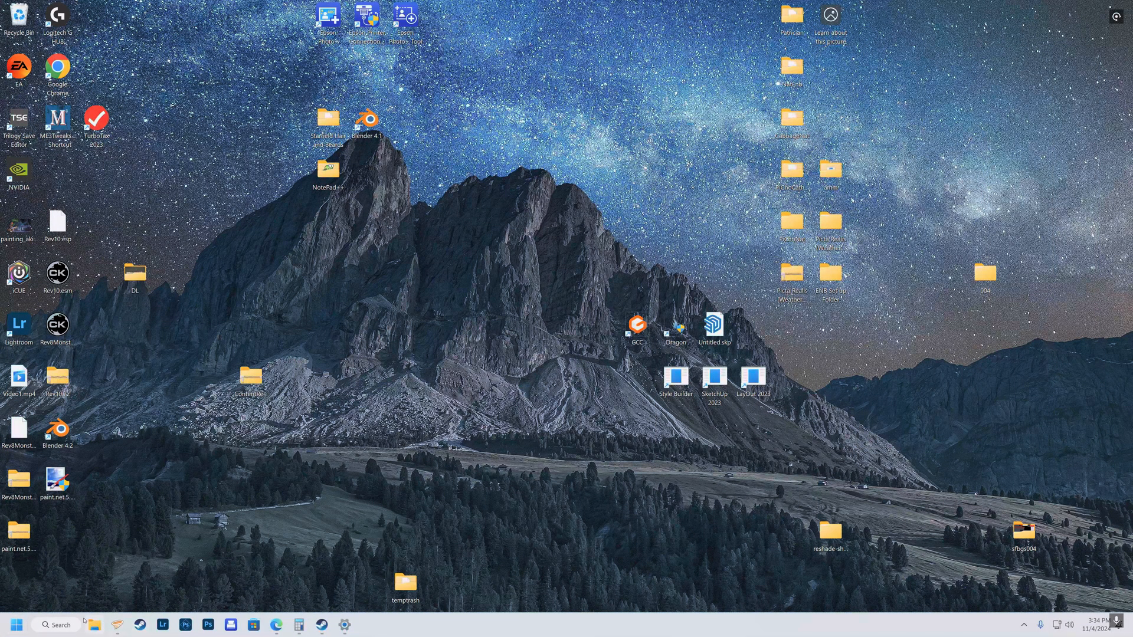
- Open File Explorer at Local Disk (E:)
click(95, 626)
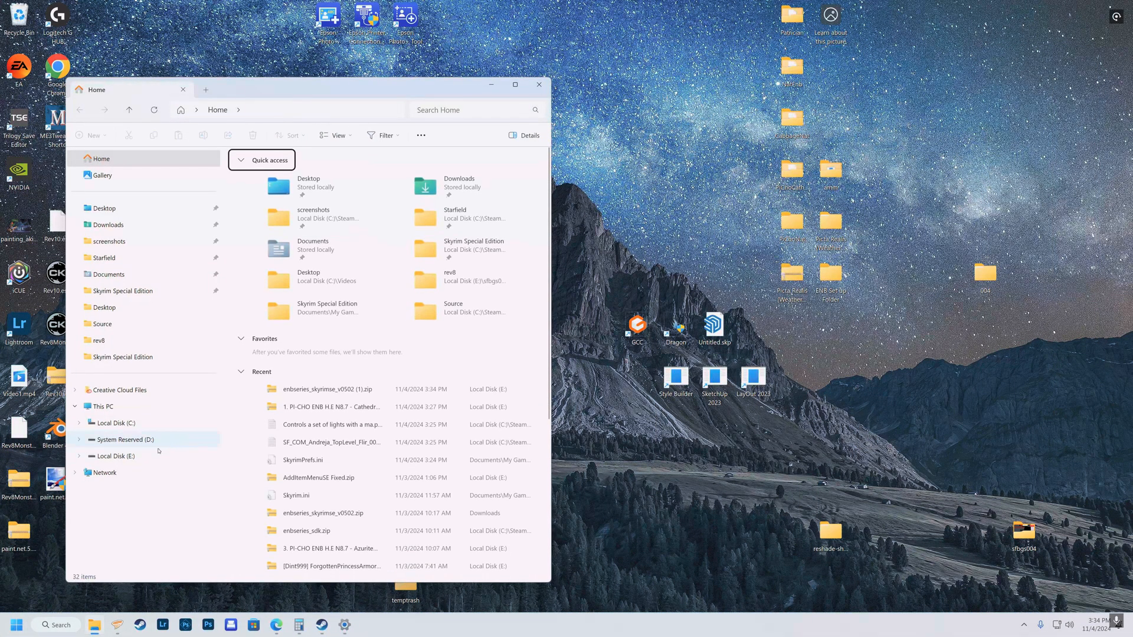
click(121, 460)
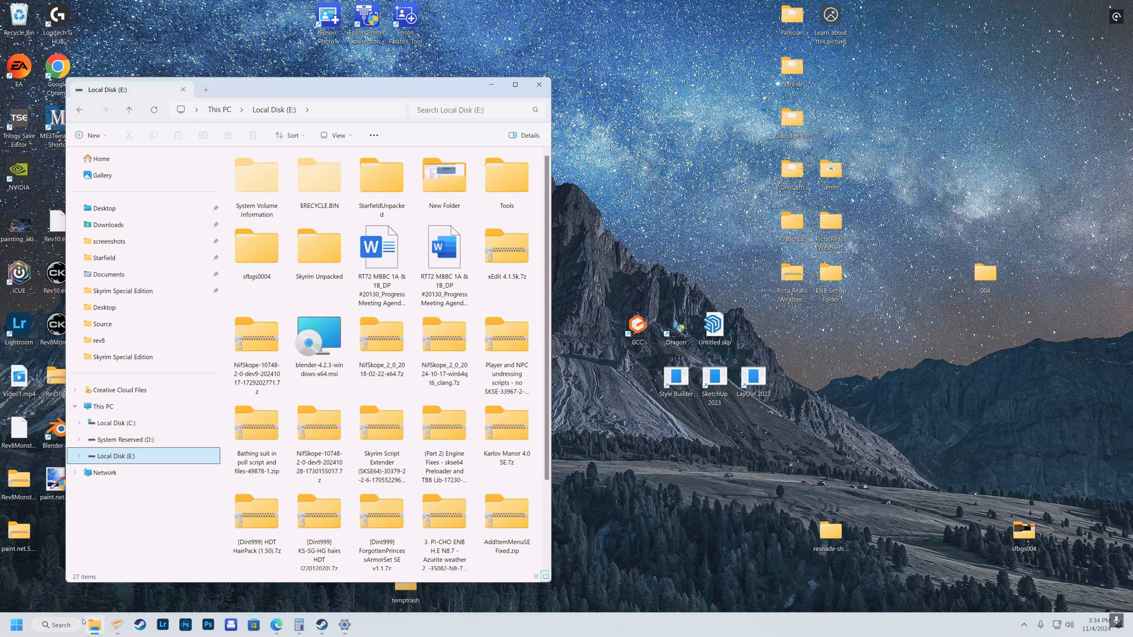
- Open a second File Explorer window beside the first and go to the Skyrim Special Edition game folder
right_click(94, 624)
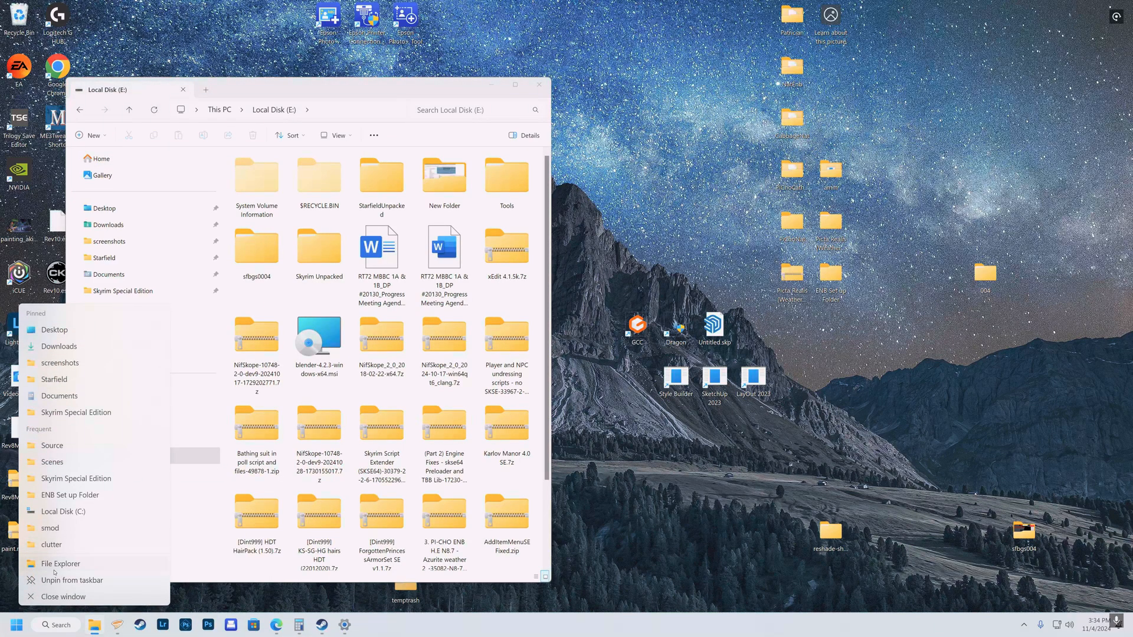
click(61, 564)
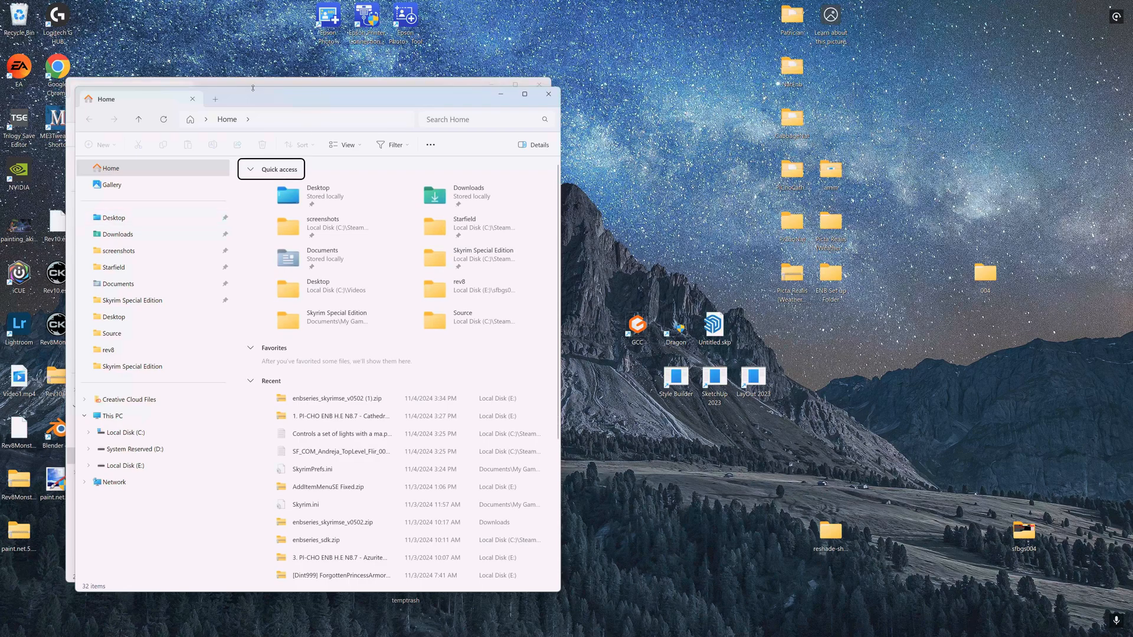
drag(252, 101, 785, 87)
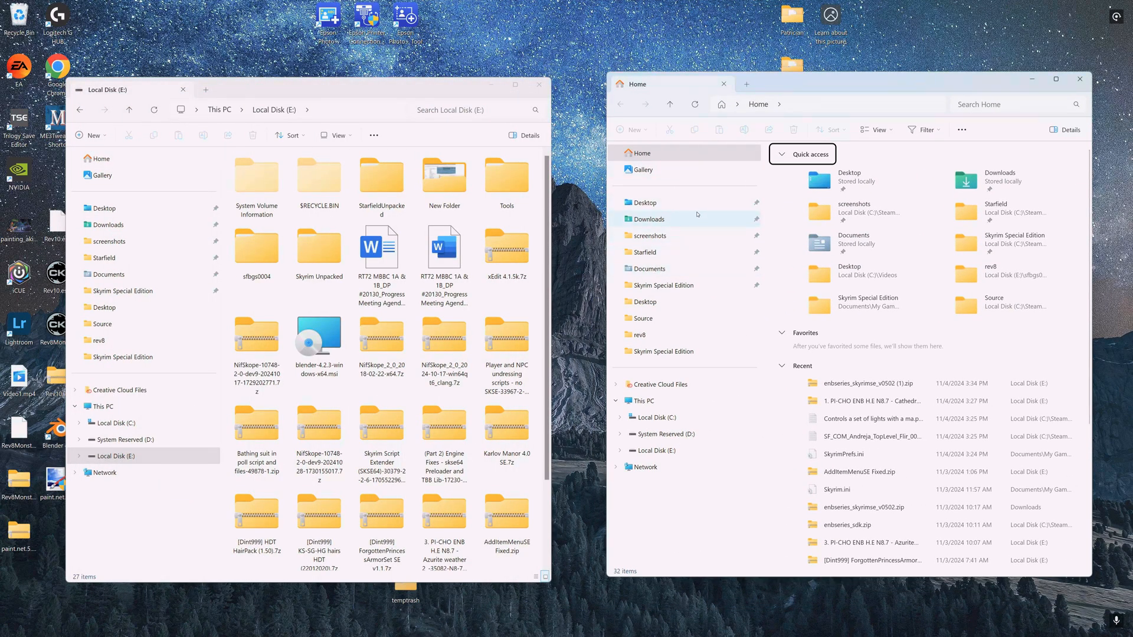
click(647, 287)
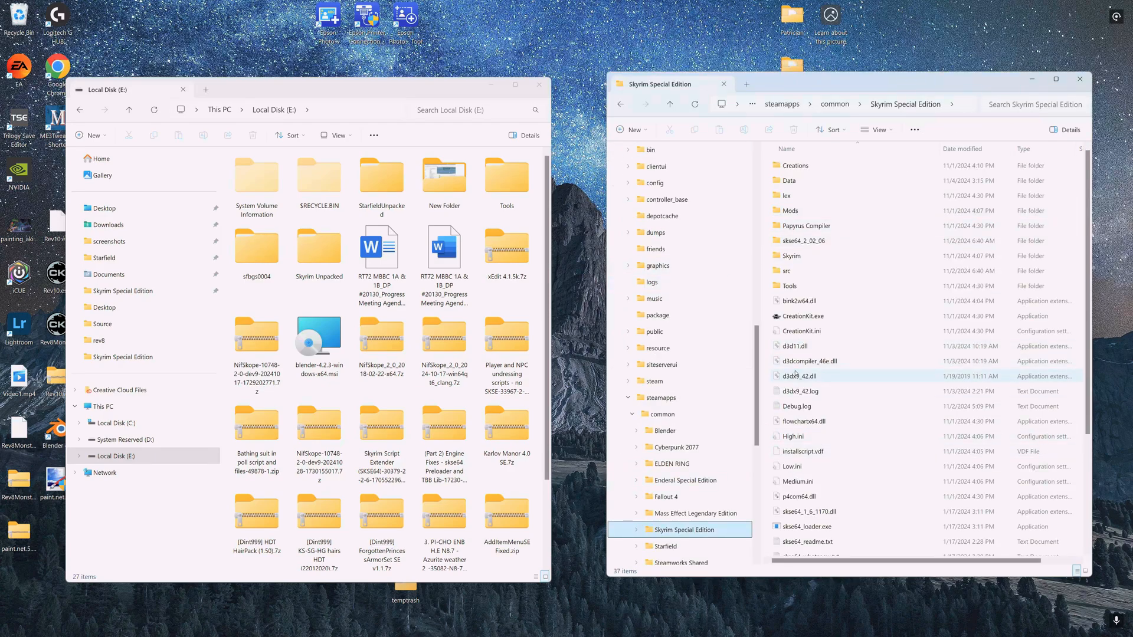
- Open the WrapperVersion folder inside the enbseries_skyrimse_v0502 (1).zip archive
scroll(425, 342, down, 1)
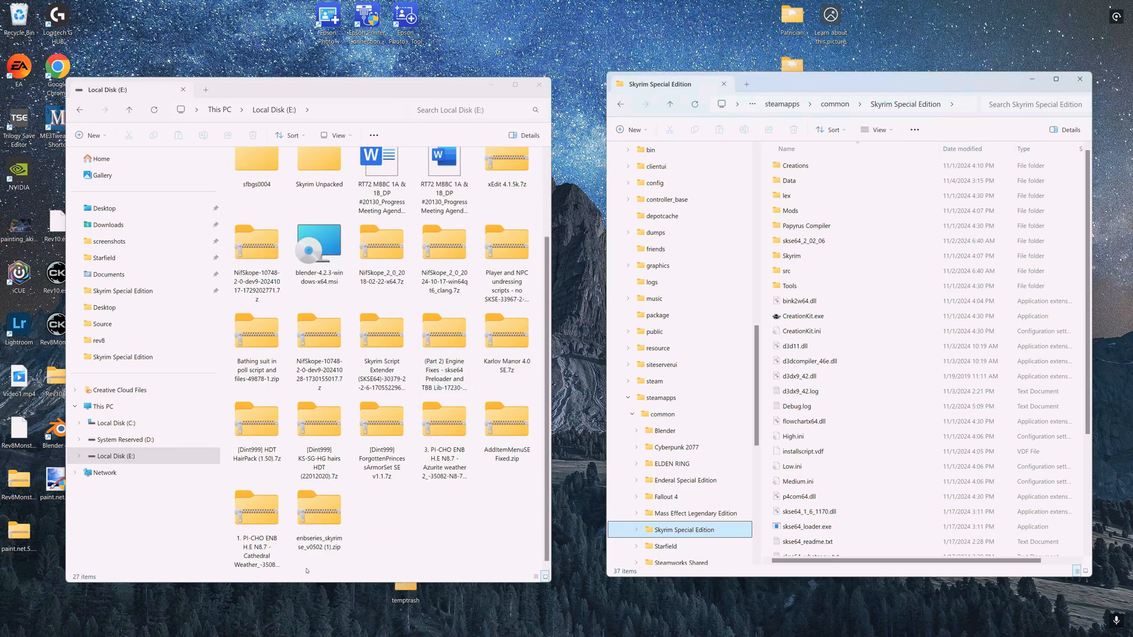
double_click(321, 509)
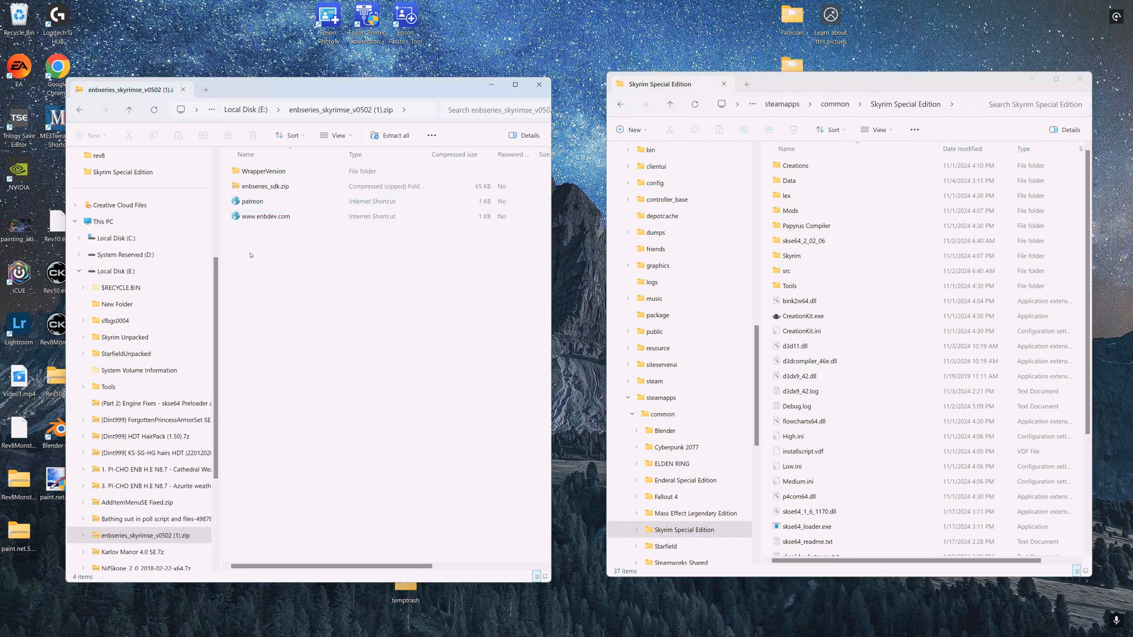
double_click(254, 172)
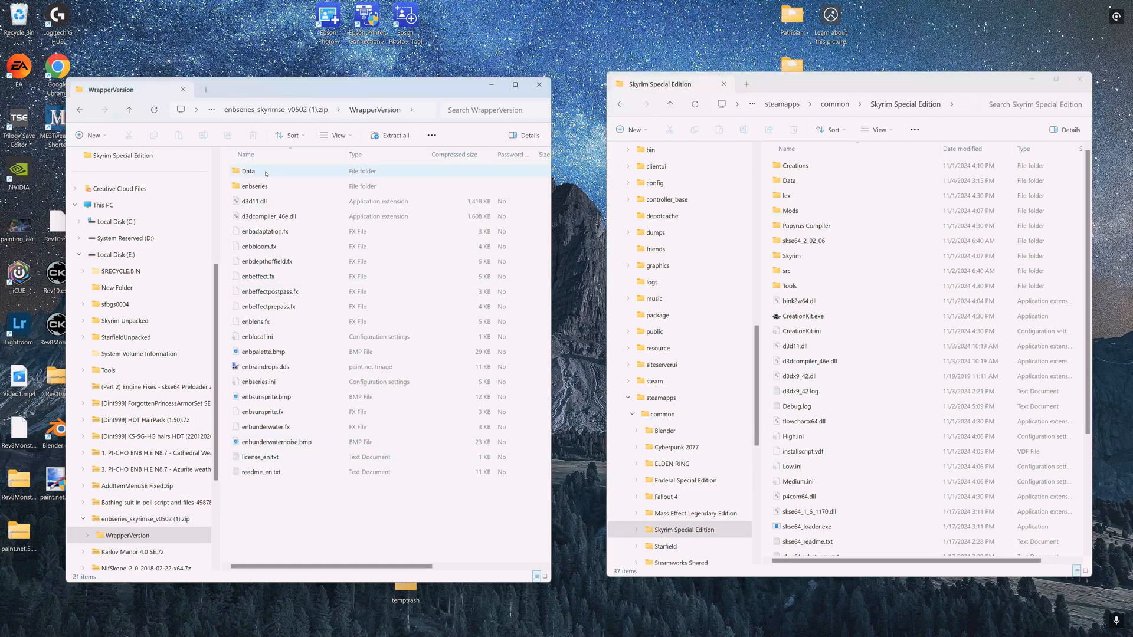
click(254, 200)
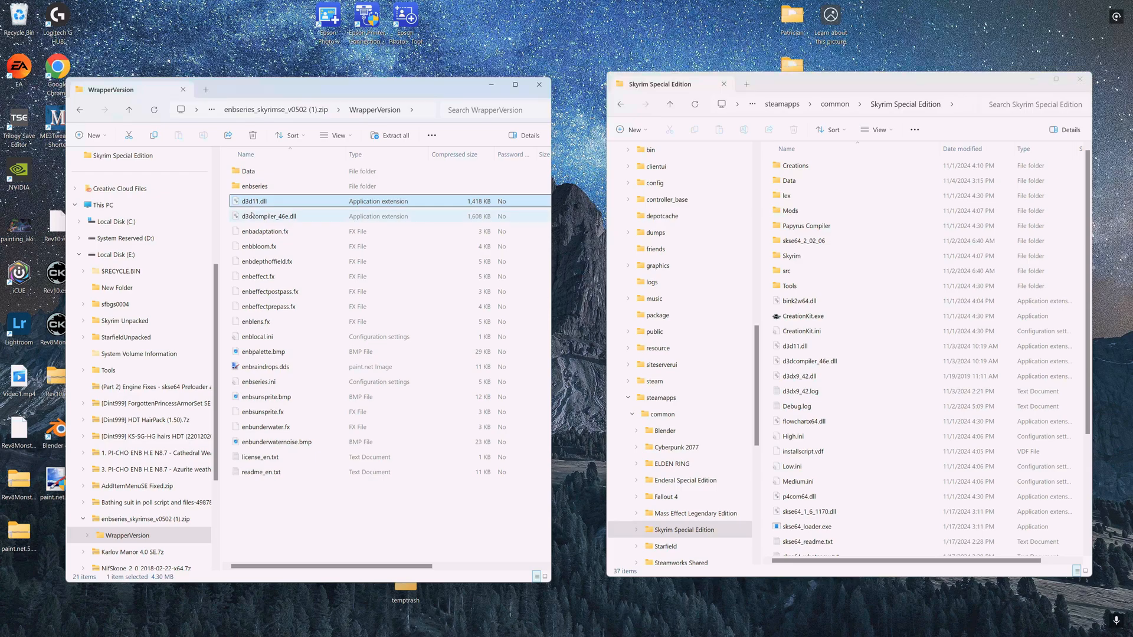
shift+click(253, 215)
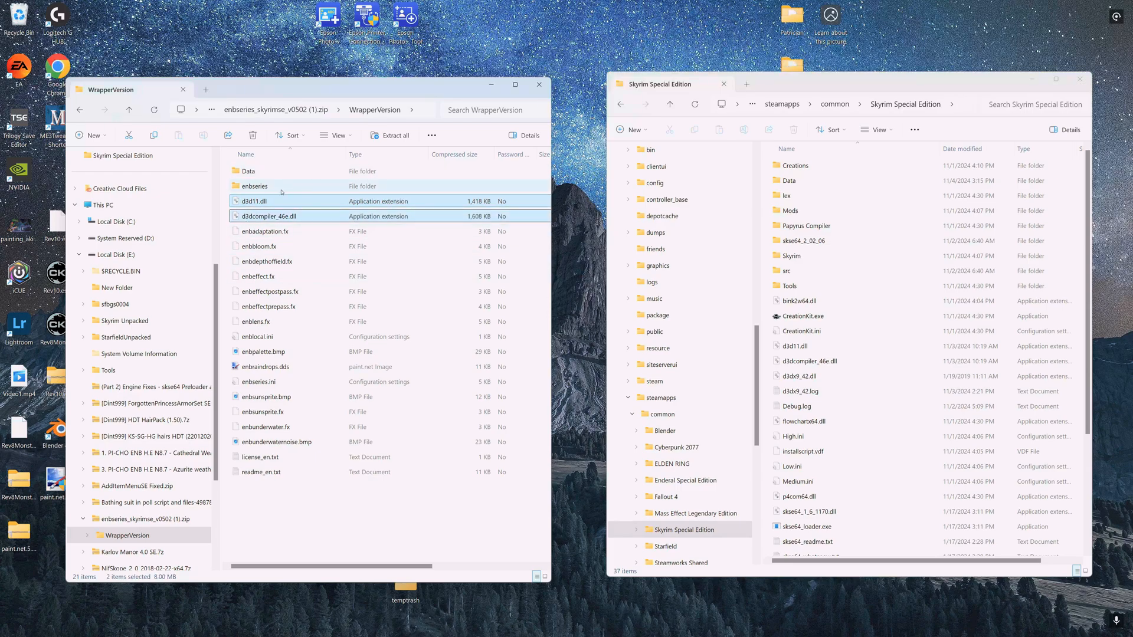
mouse_move(262, 208)
mouse_down()
mouse_move(483, 377)
mouse_move(802, 437)
mouse_move(847, 406)
mouse_move(251, 201)
mouse_up()
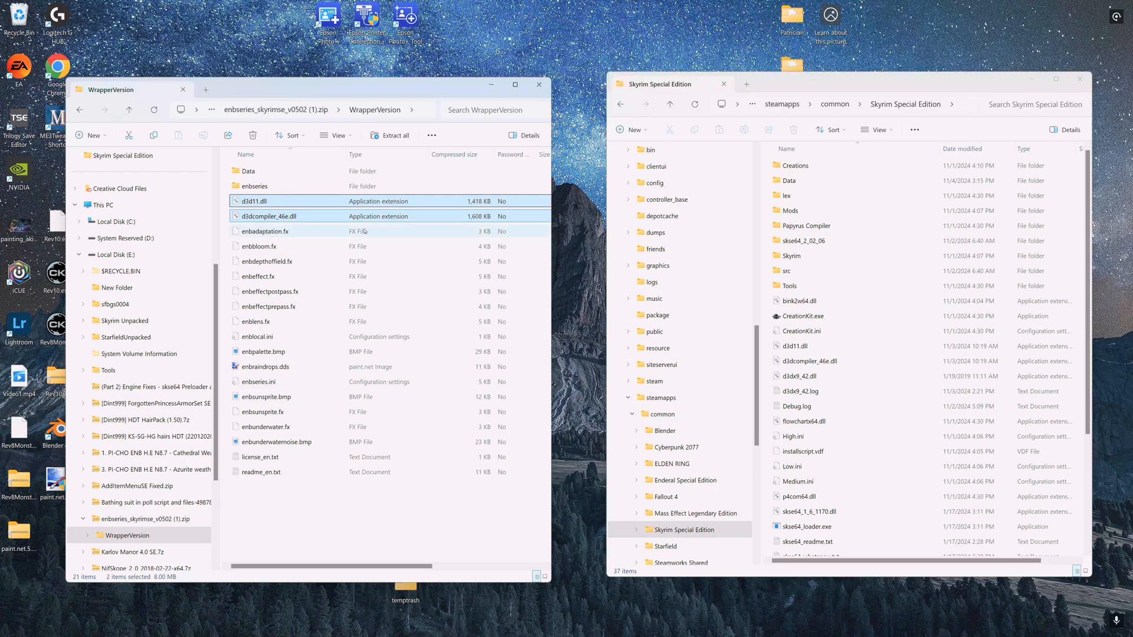
- Move the game folder window aside and open the ENB Set up Folder from the desktop beside the archive window
drag(897, 85, 843, 496)
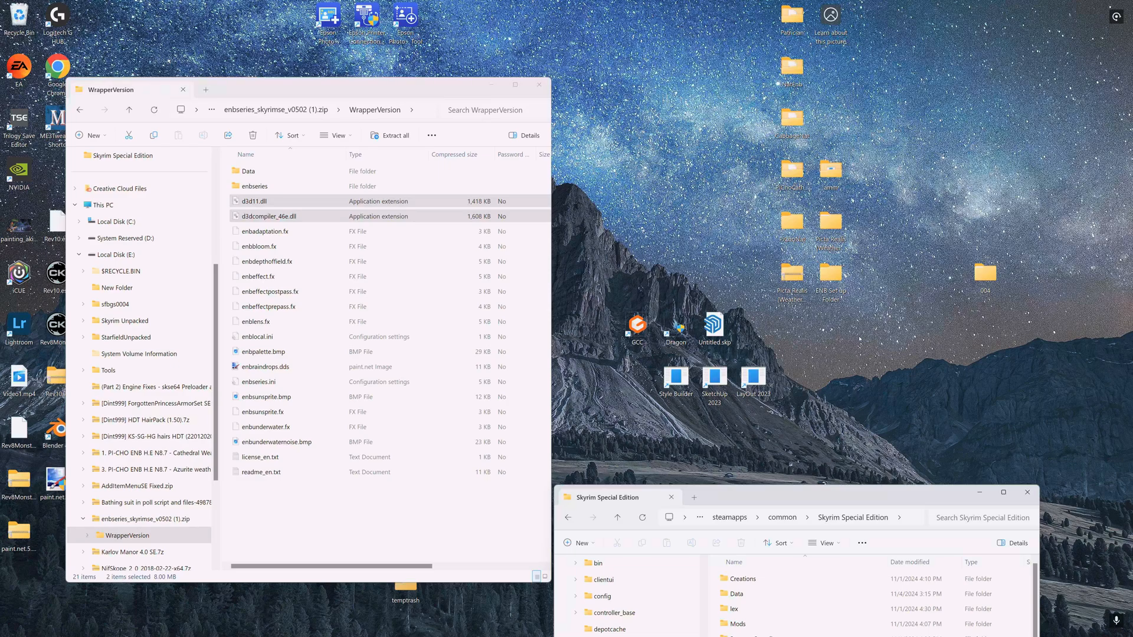
drag(831, 274, 985, 177)
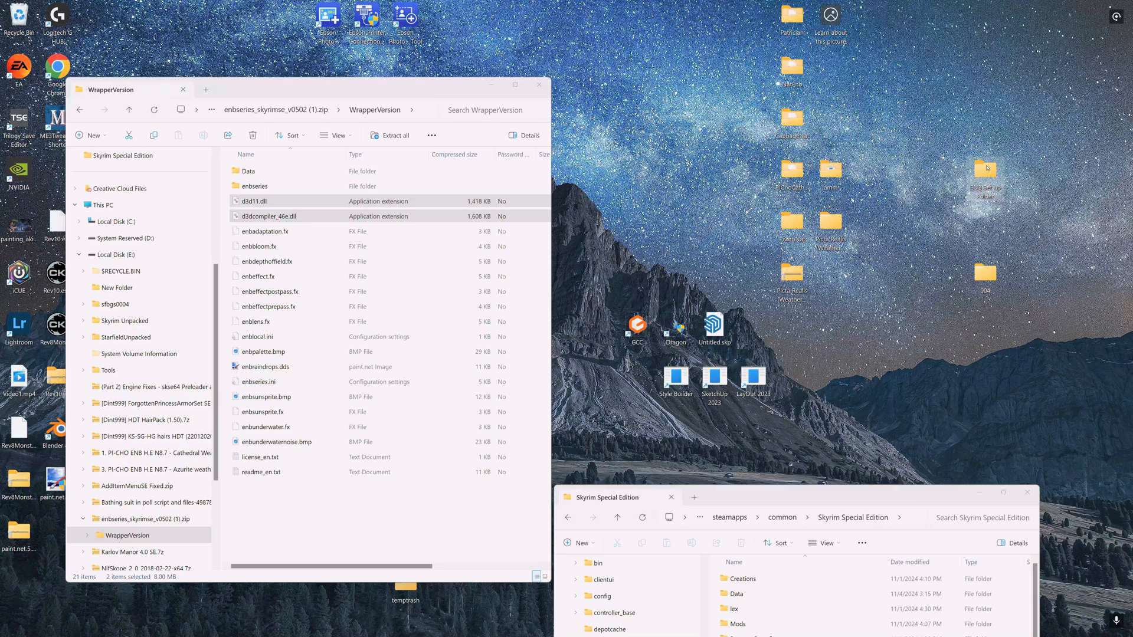
double_click(986, 168)
drag(353, 108, 859, 84)
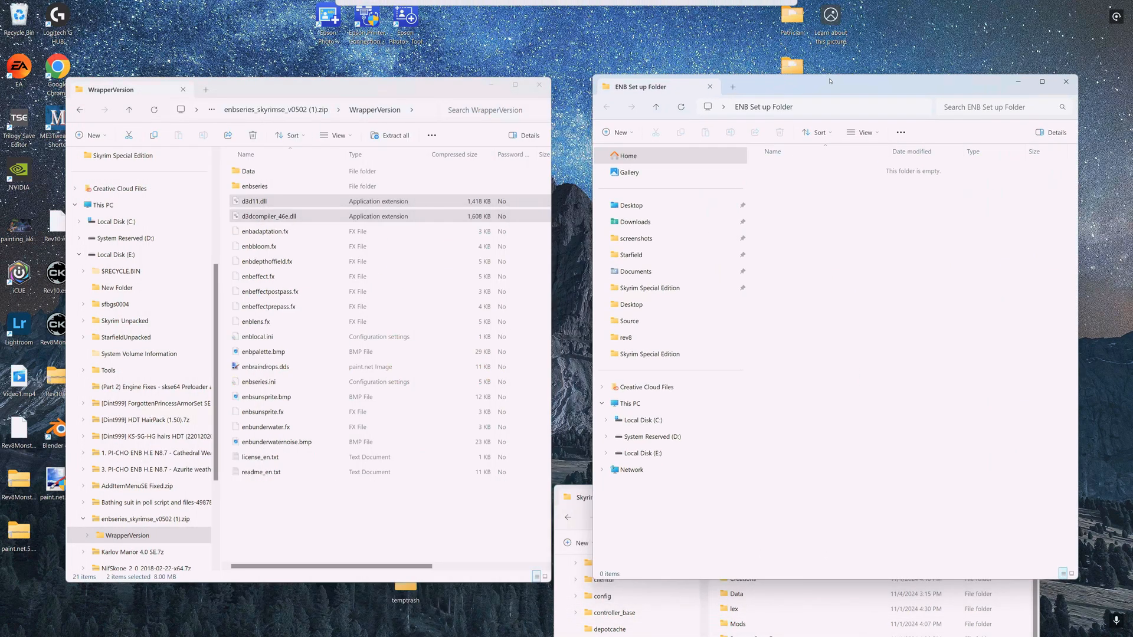
- Copy d3d11.dll and d3dcompiler_46e.dll from the archive's WrapperVersion folder into the ENB Set up Folder
click(263, 203)
shift+click(246, 219)
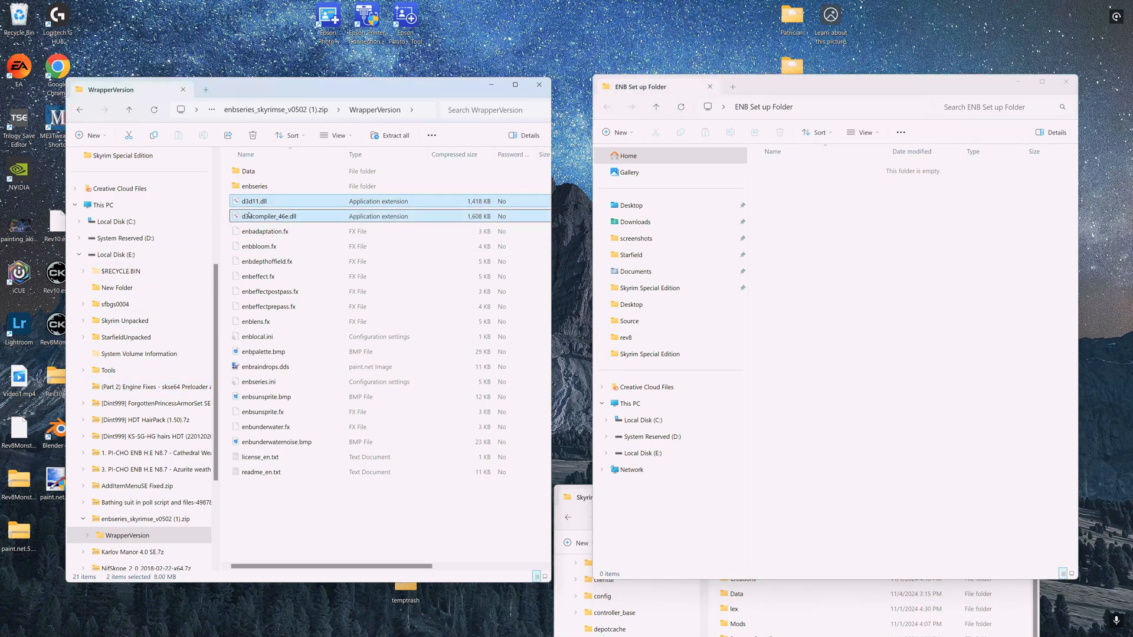
drag(251, 217, 845, 298)
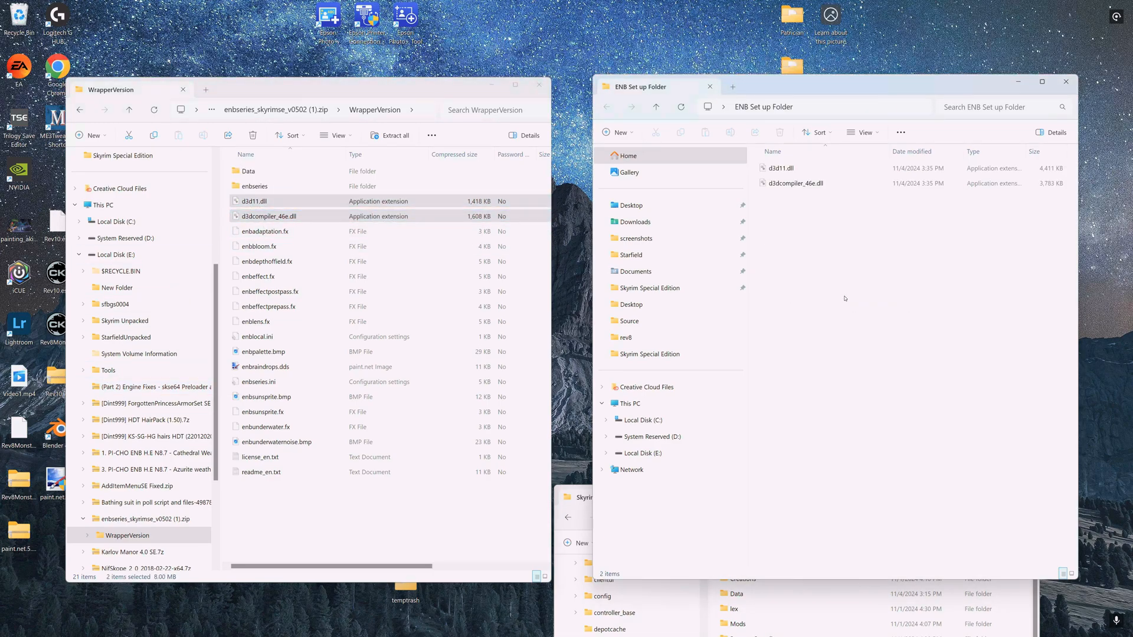
click(784, 168)
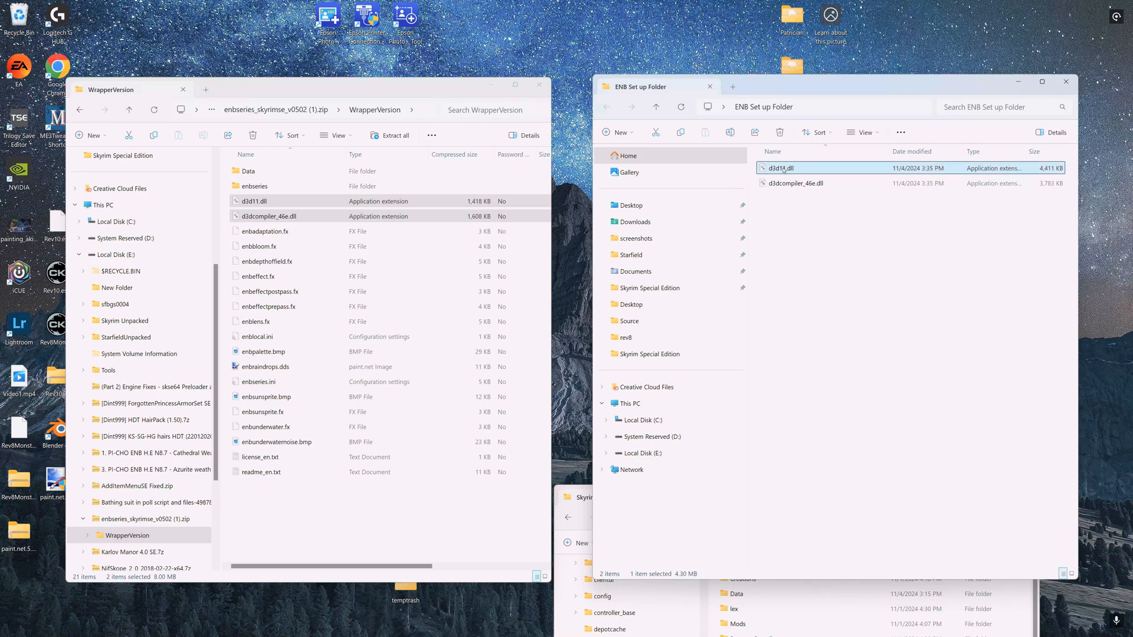
shift+click(773, 184)
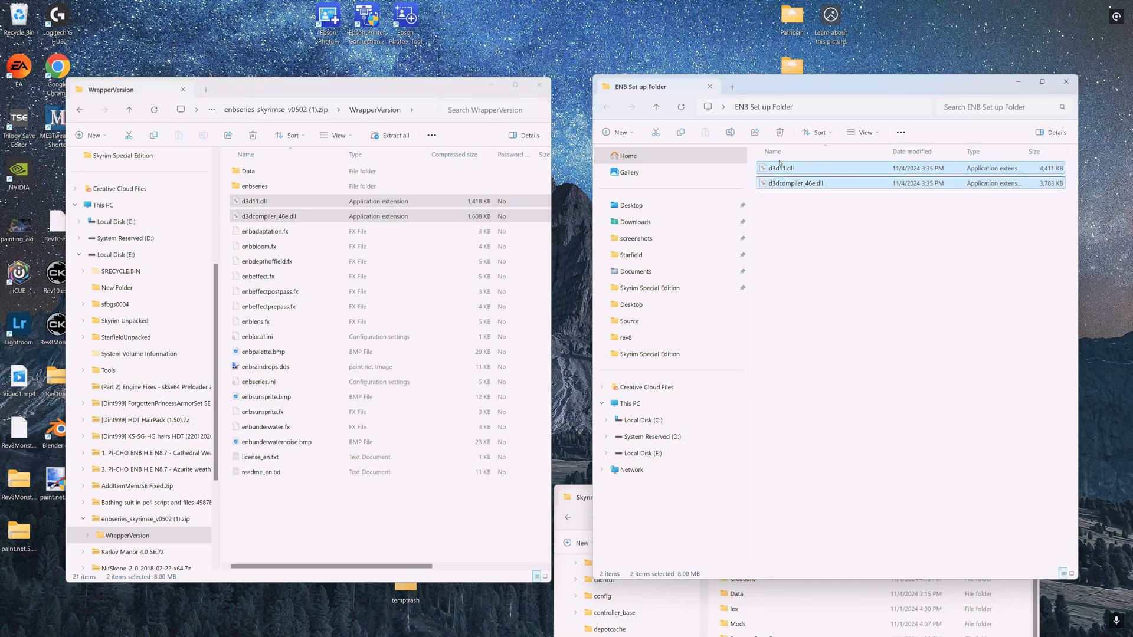
right_click(775, 165)
click(773, 170)
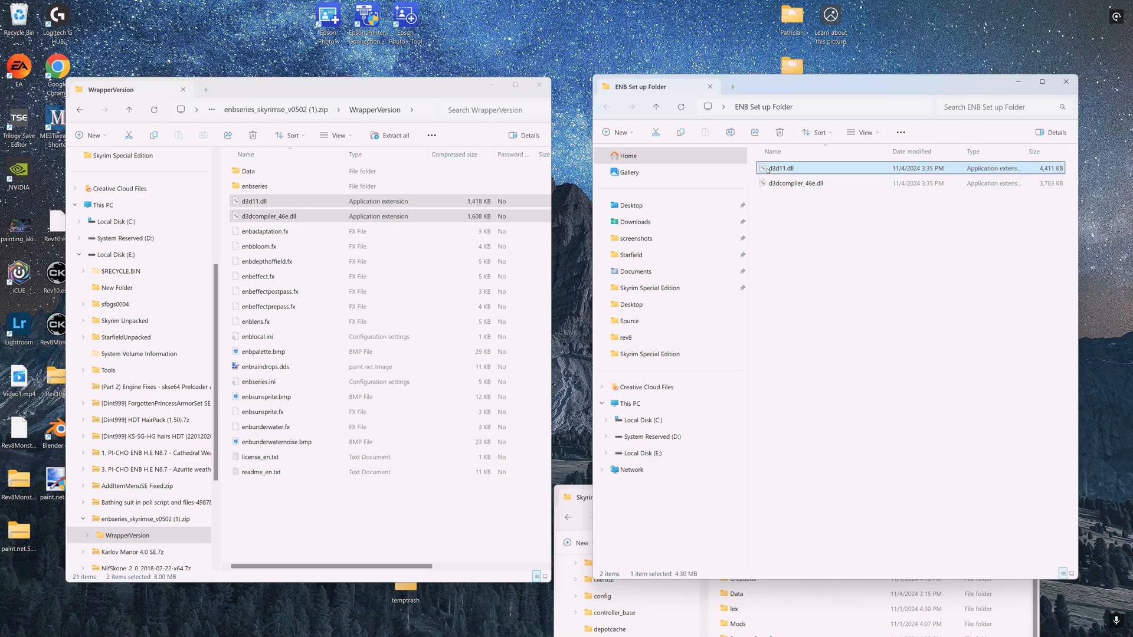
shift+click(770, 184)
right_click(770, 184)
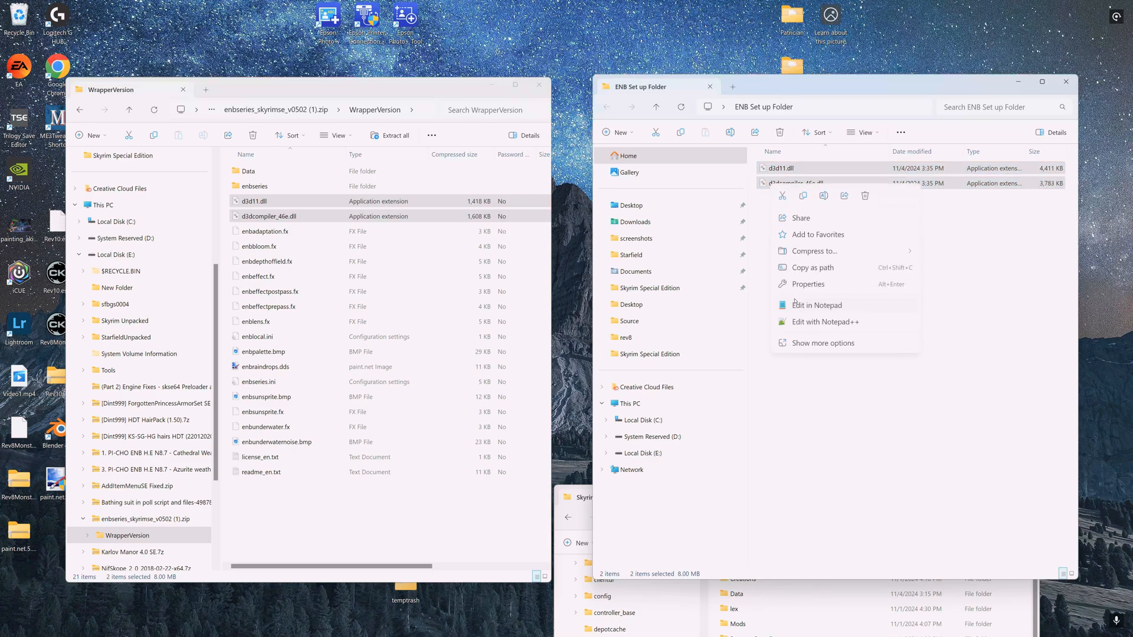
click(815, 343)
mouse_move(838, 227)
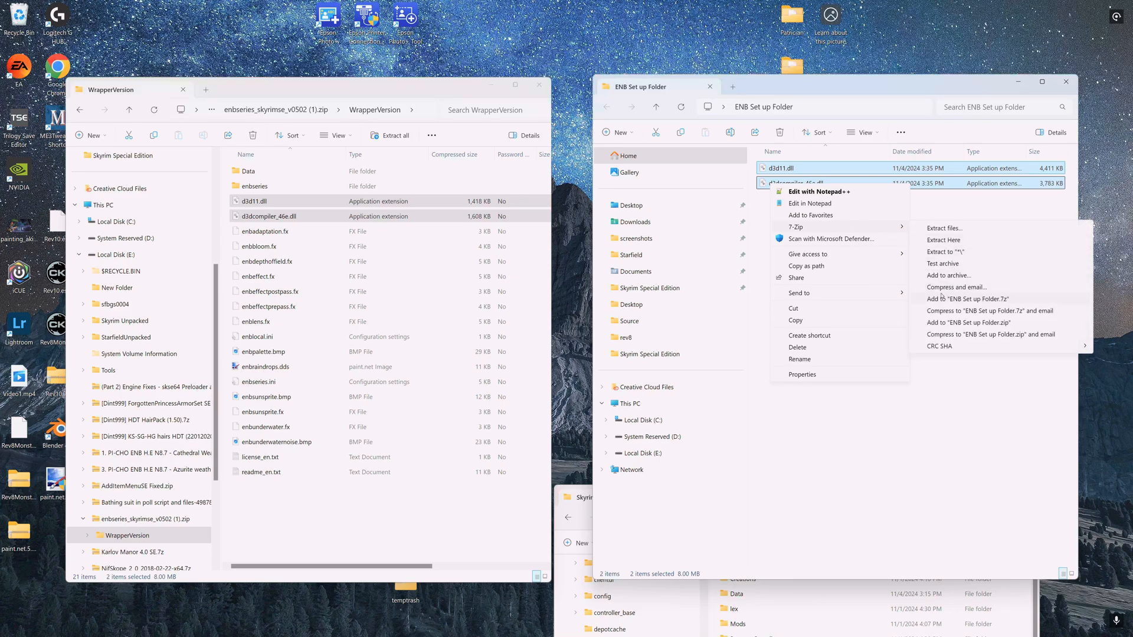
click(834, 488)
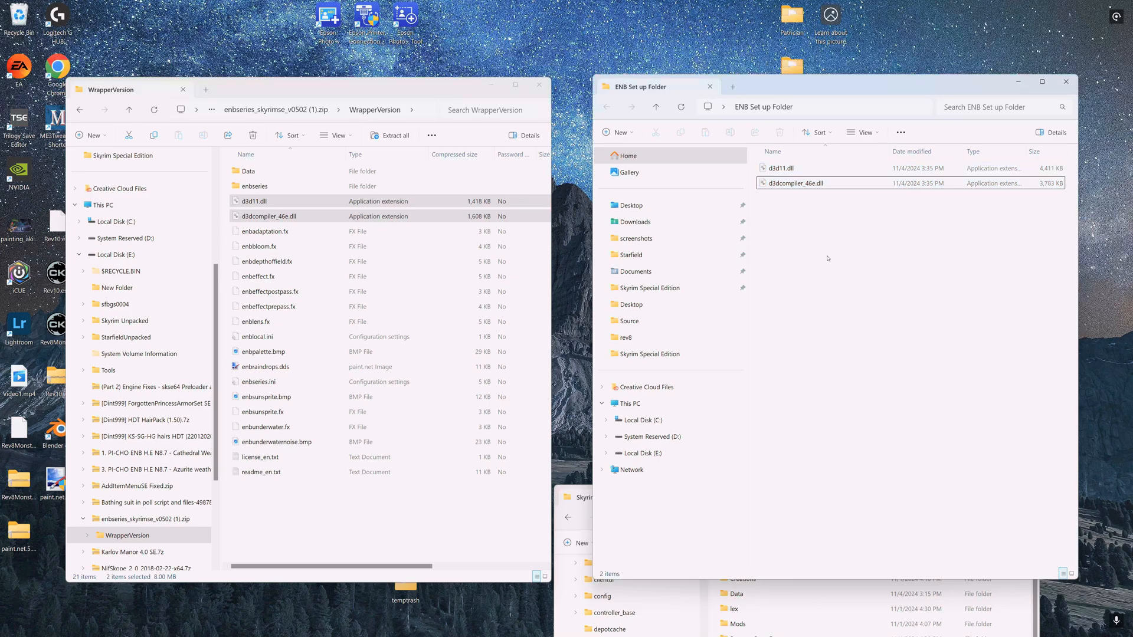
- Compress the two copied DLL files in the ENB Set up Folder into a 7z archive
click(790, 170)
shift+click(791, 184)
right_click(803, 183)
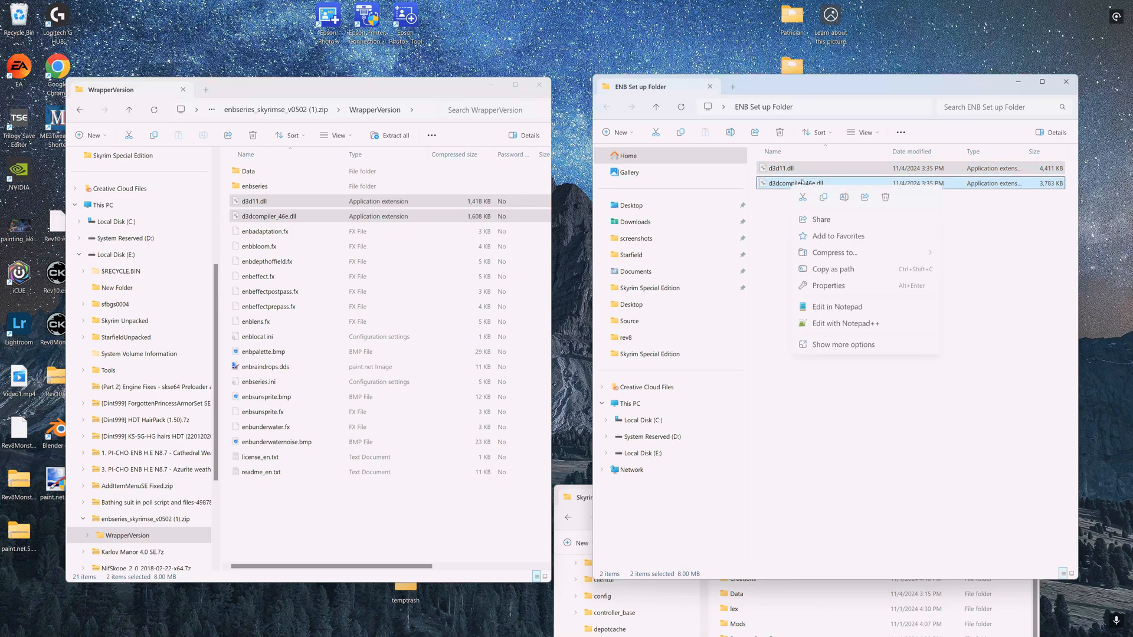
mouse_move(843, 258)
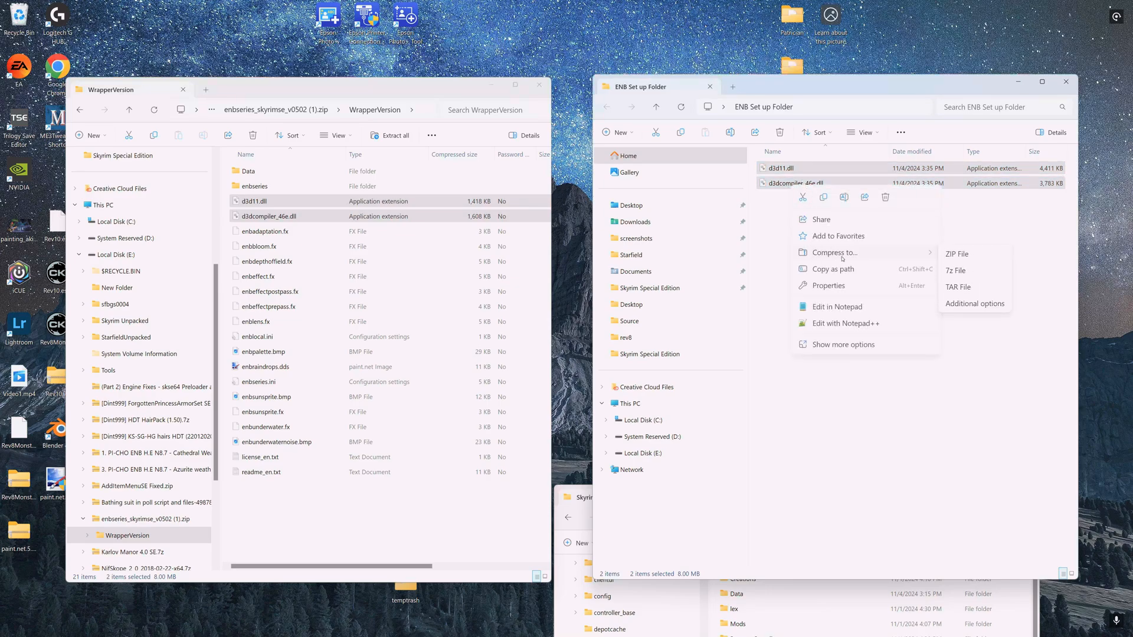
click(963, 270)
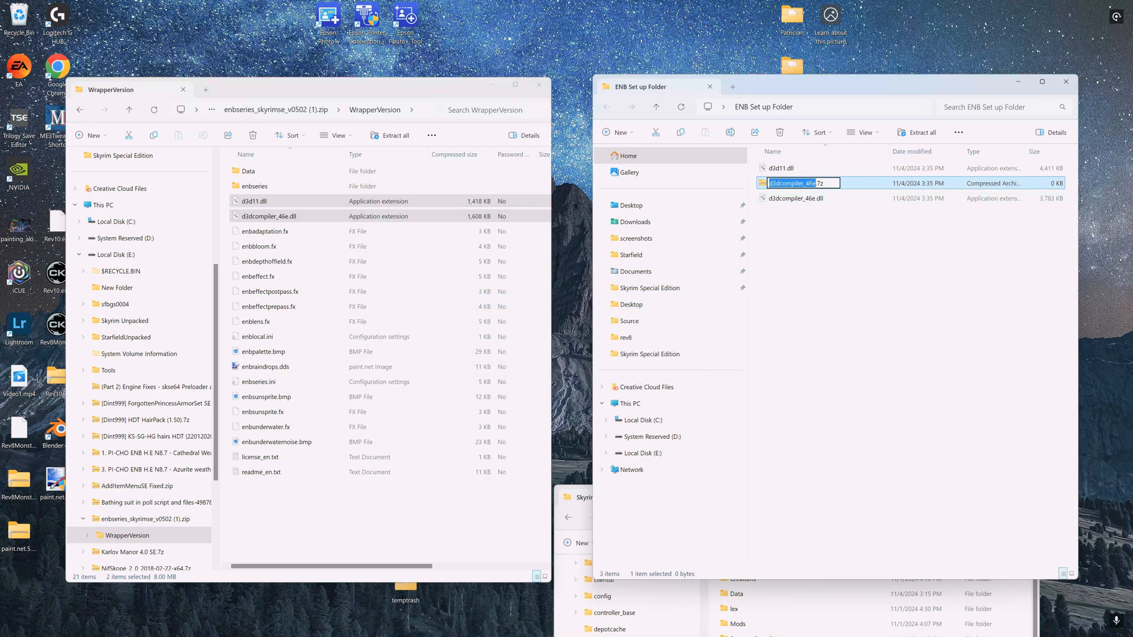
- Name the new archive ENB Base dll
text(E)
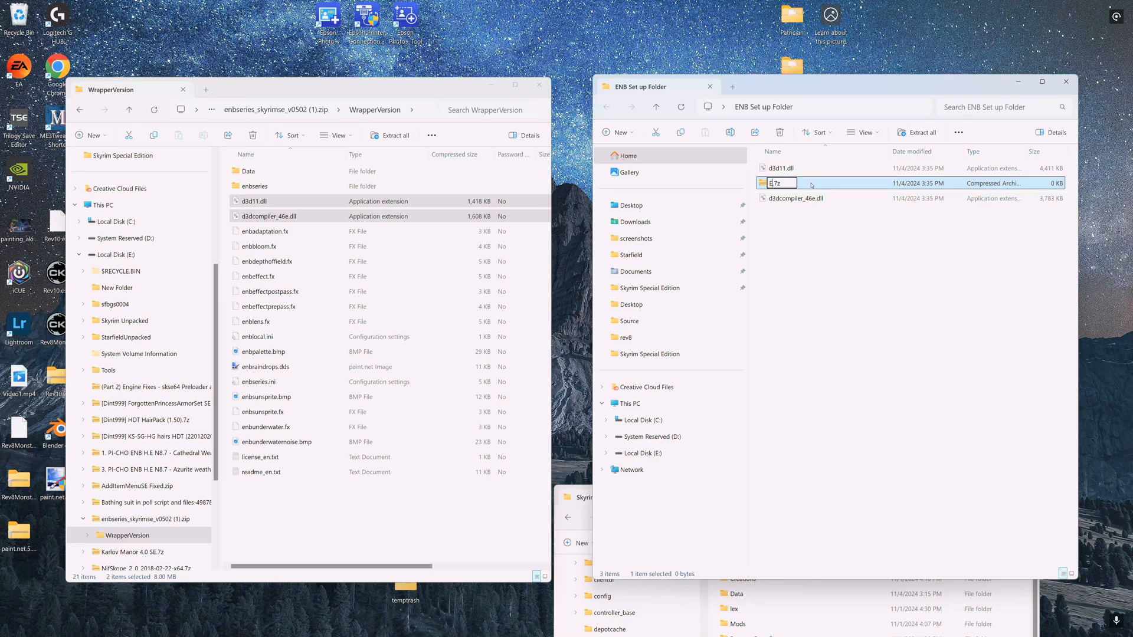
text(NB Base )
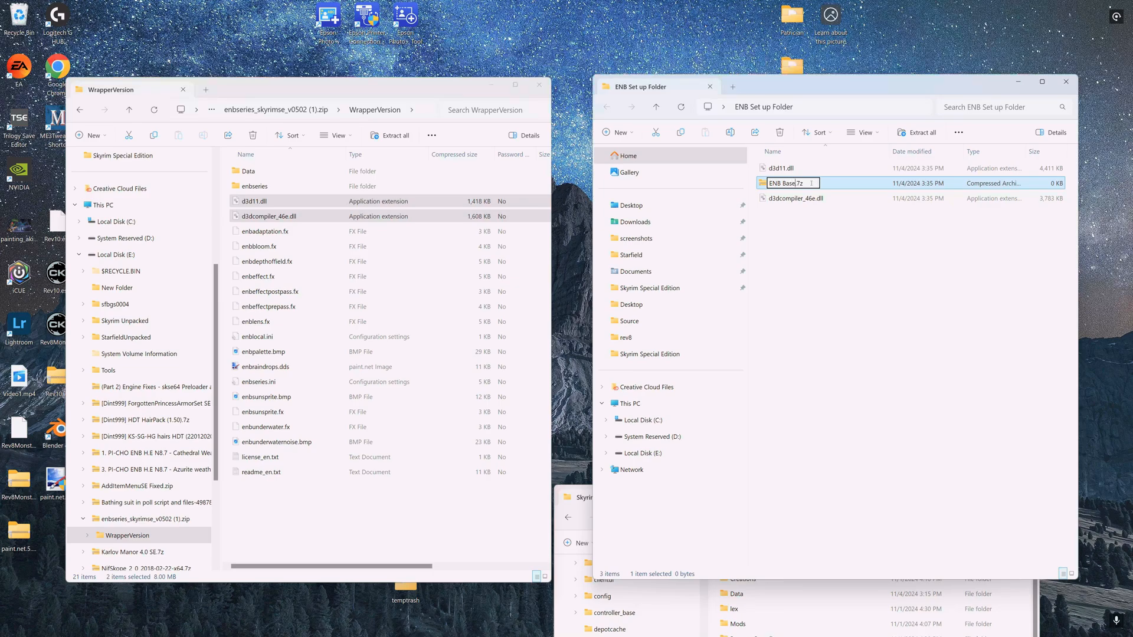
text(dll)
key(Return)
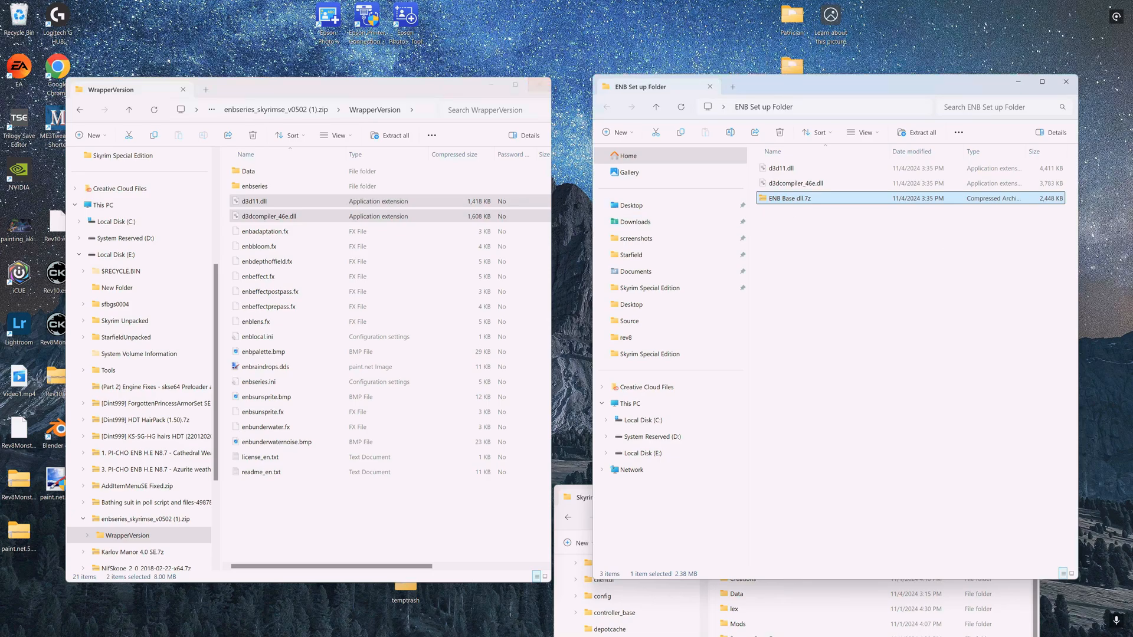
- Switch to the browser and review the Files section of the PI-CHO ENB mod page on Nexus Mods
mouse_move(199, 625)
mouse_move(300, 629)
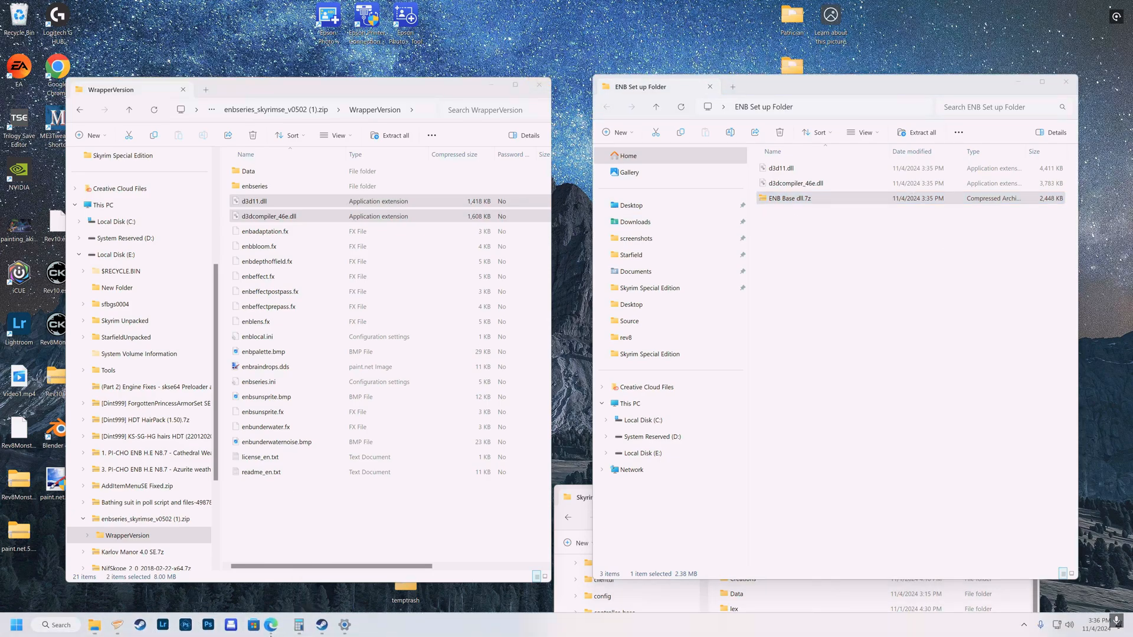
click(276, 625)
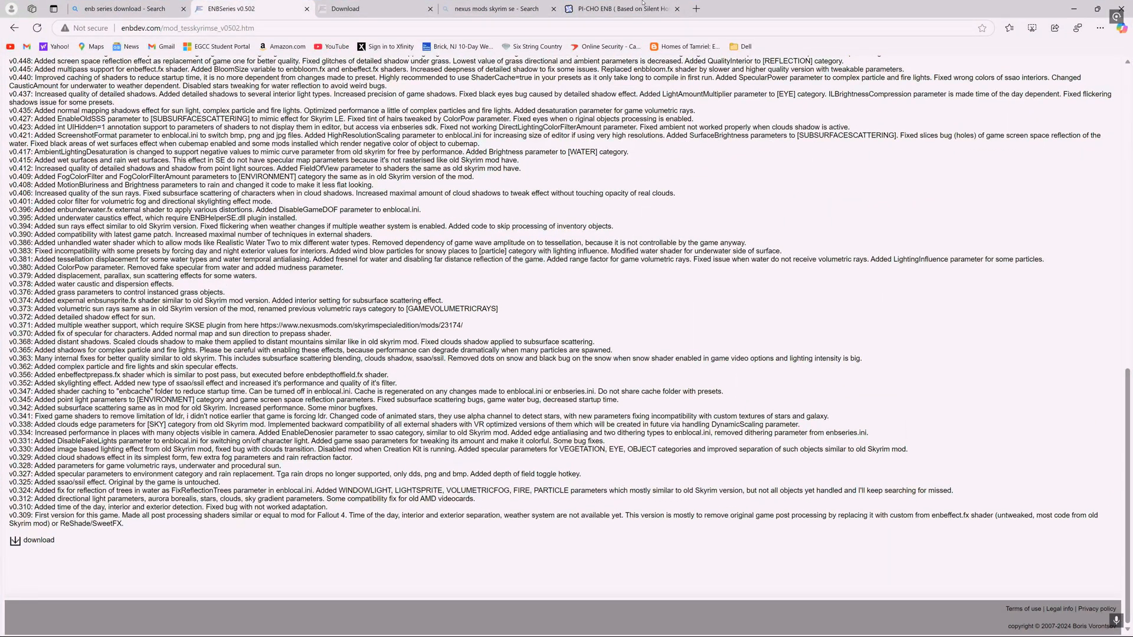
click(502, 9)
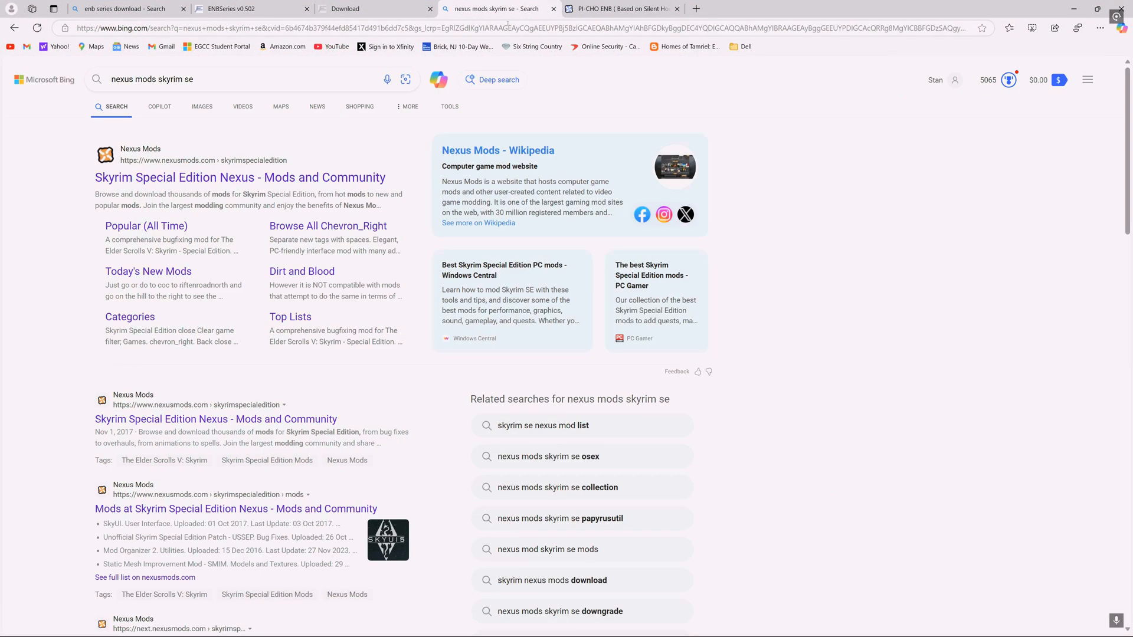
click(619, 9)
scroll(517, 239, up, 5)
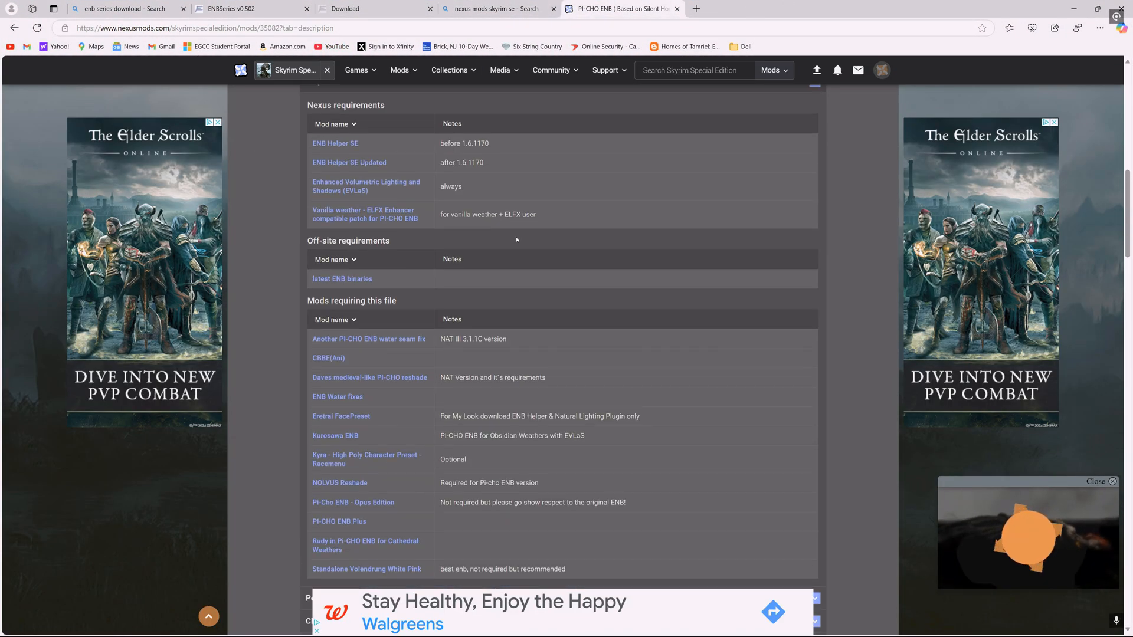
scroll(517, 239, up, 6)
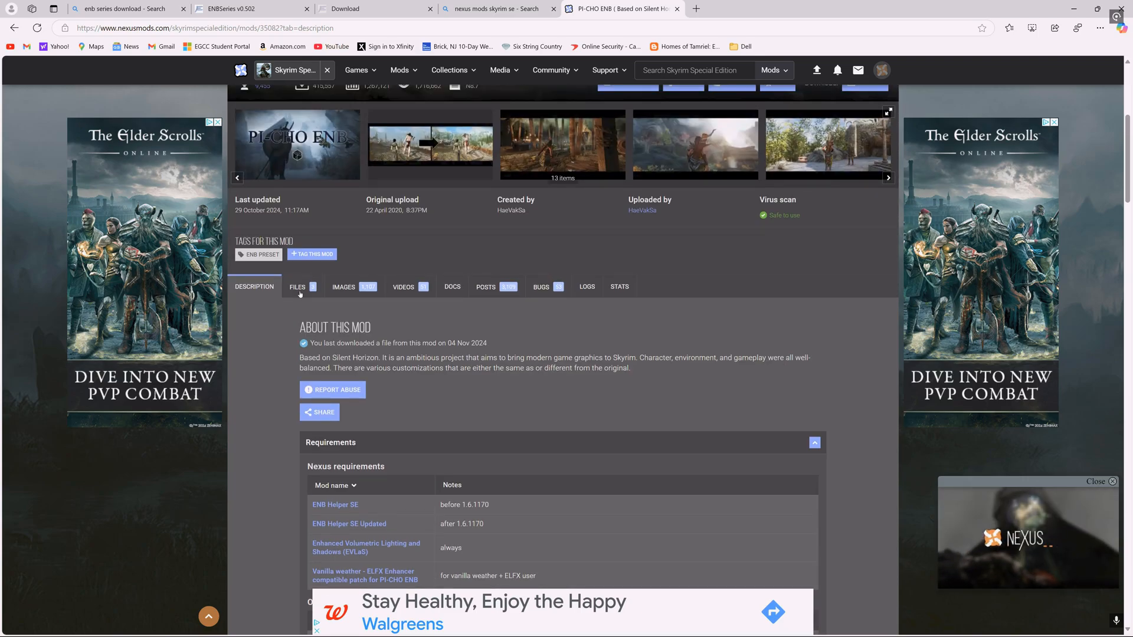
click(298, 287)
scroll(425, 290, down, 6)
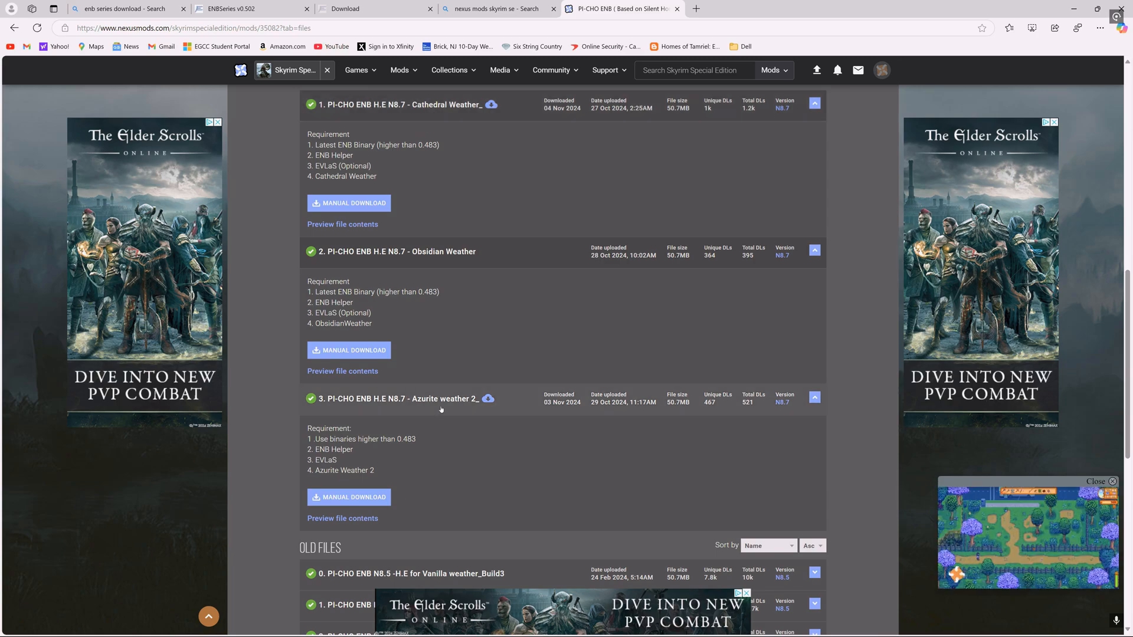
click(1069, 10)
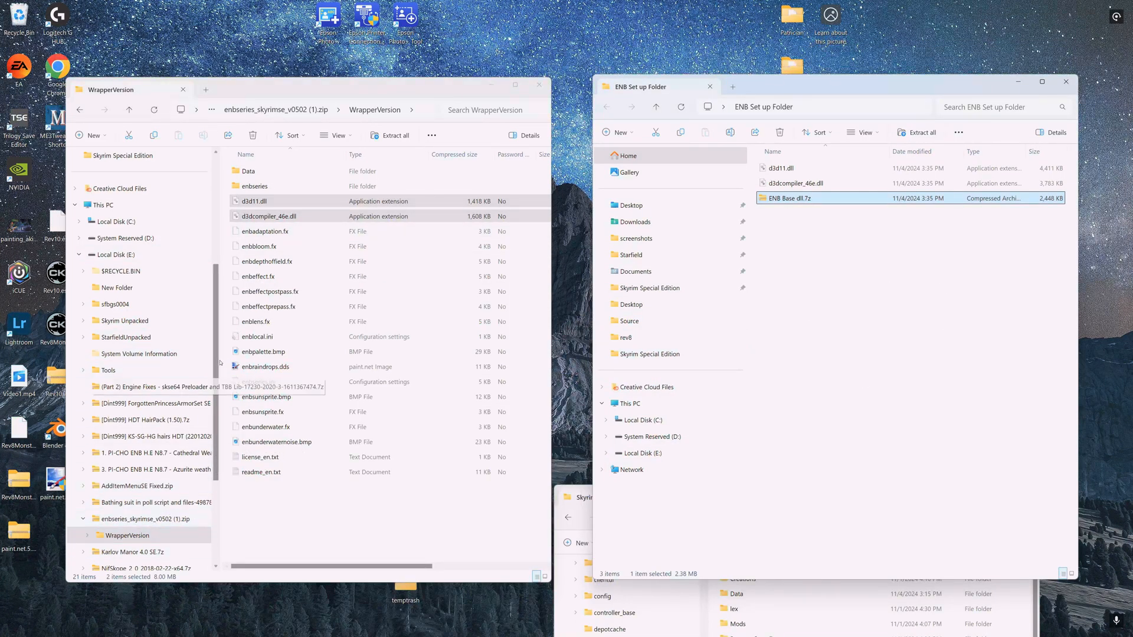
- Open the 0. Skyrim SE Folder inside the 1. PI-CHO ENB H.E N8.7 - Cathedral Weather archive on Local Disk (E:)
scroll(119, 477, down, 3)
scroll(118, 476, up, 7)
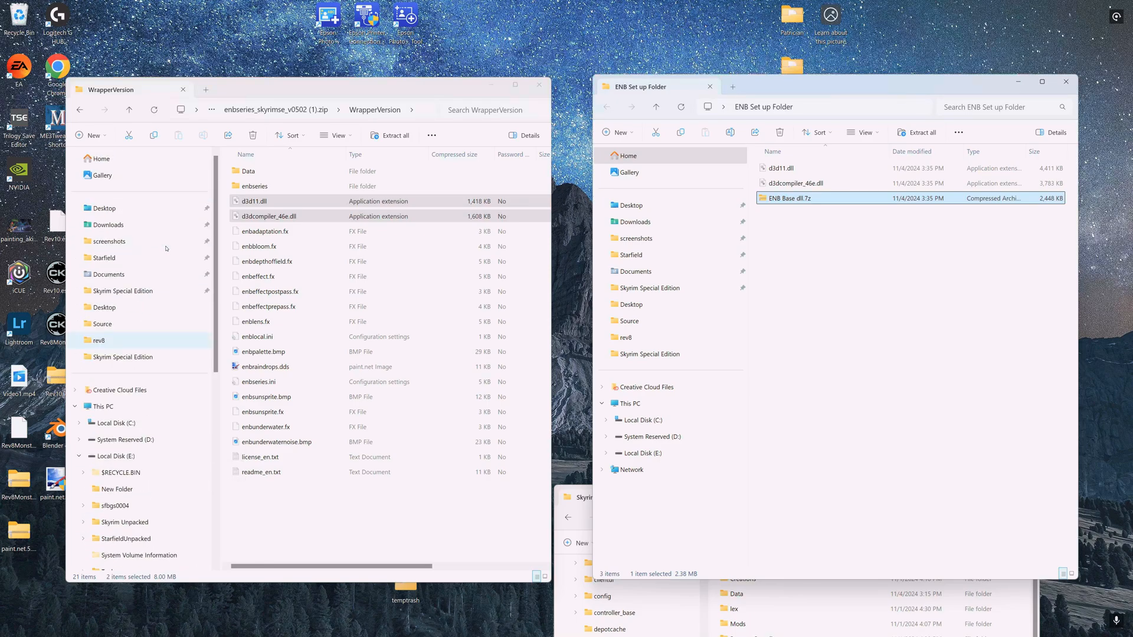
click(109, 456)
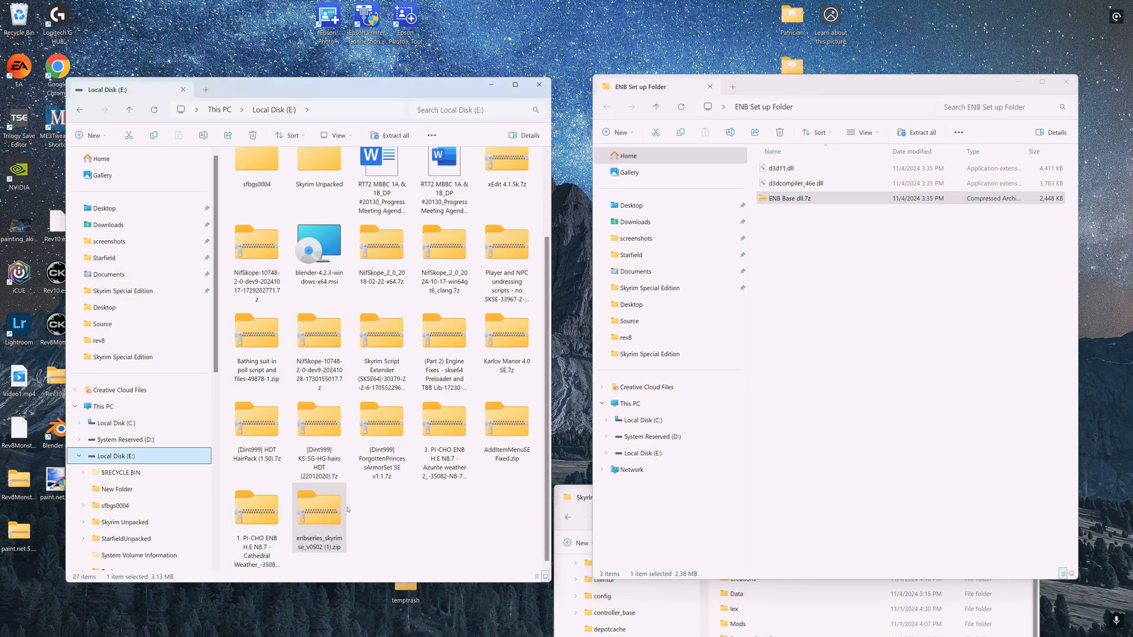
click(254, 518)
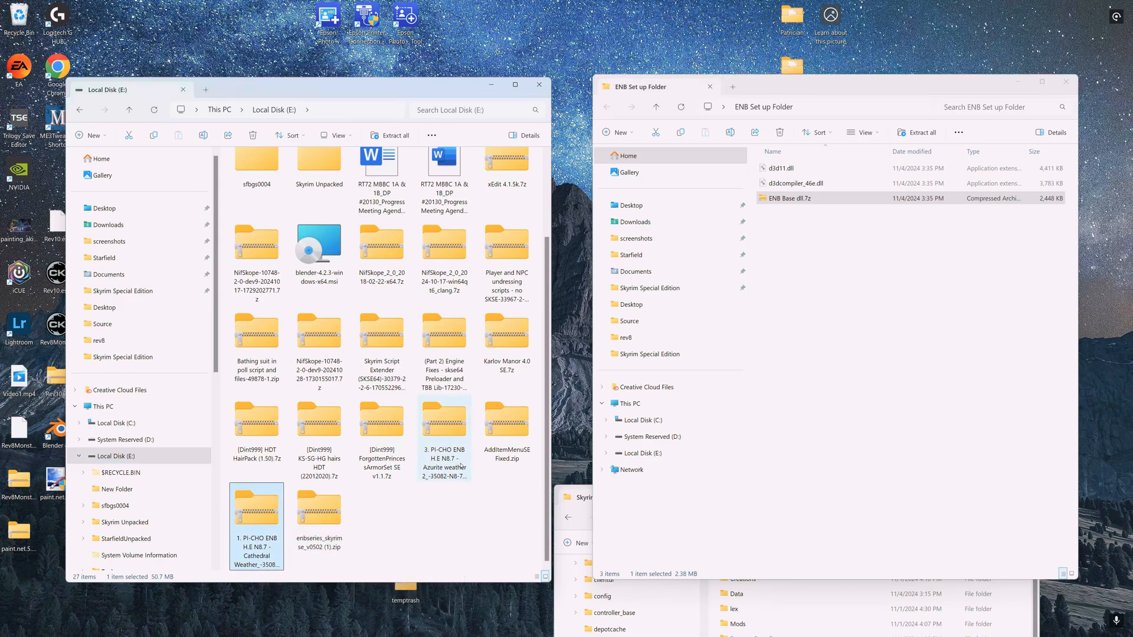
double_click(250, 513)
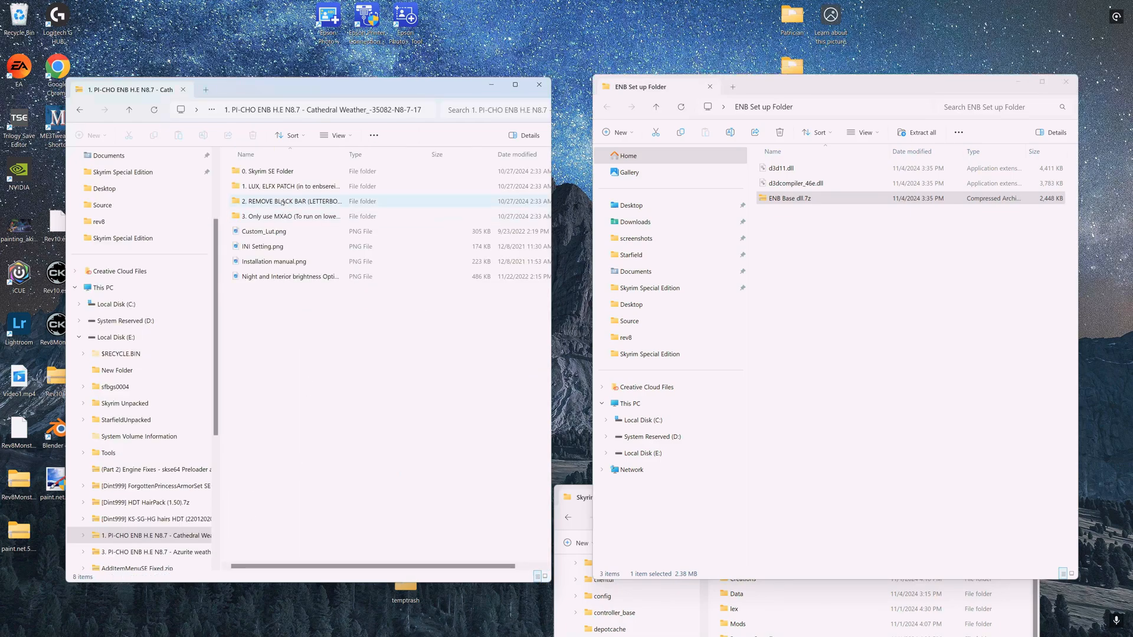
double_click(266, 172)
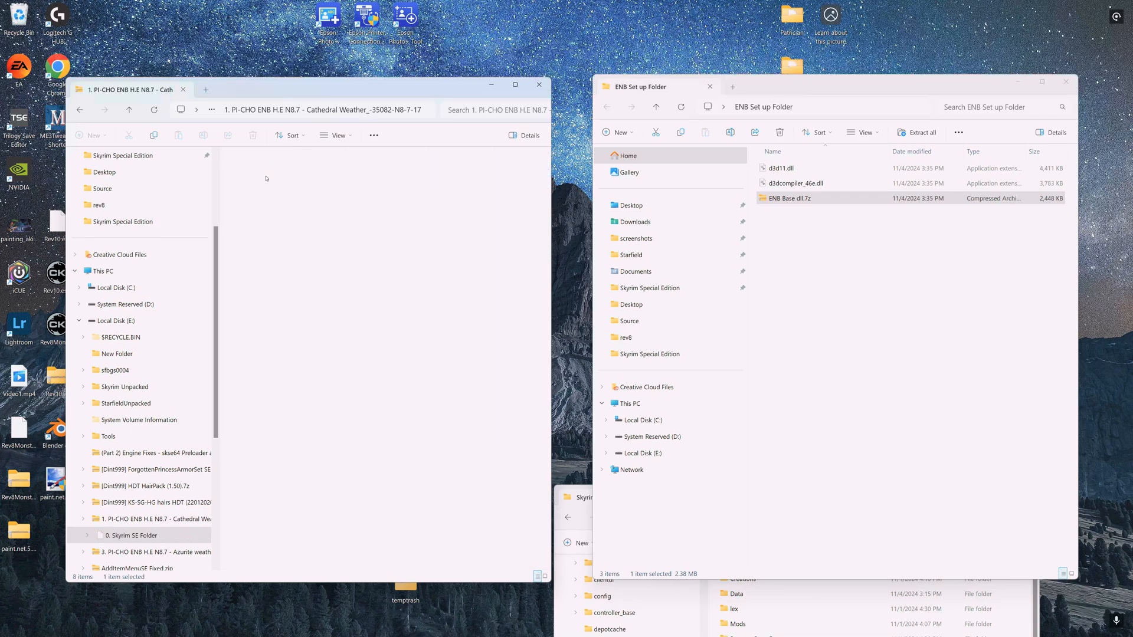
- Copy the enbseries folder, enblocal.ini and enbseries.ini into the ENB Set up Folder
click(251, 173)
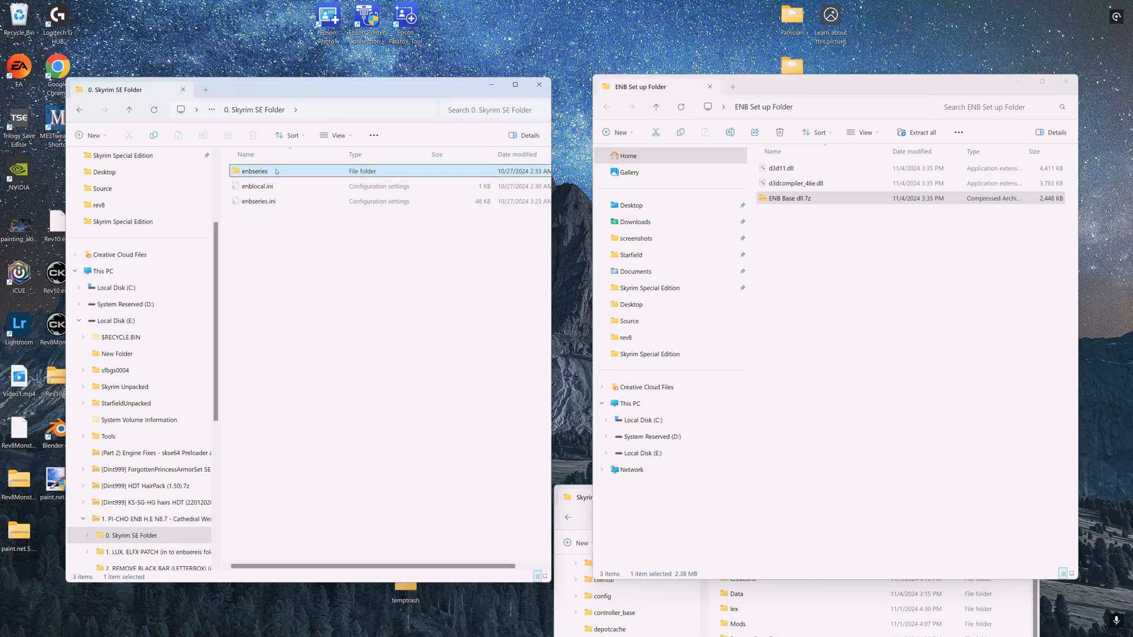
shift+click(252, 201)
drag(252, 200, 850, 394)
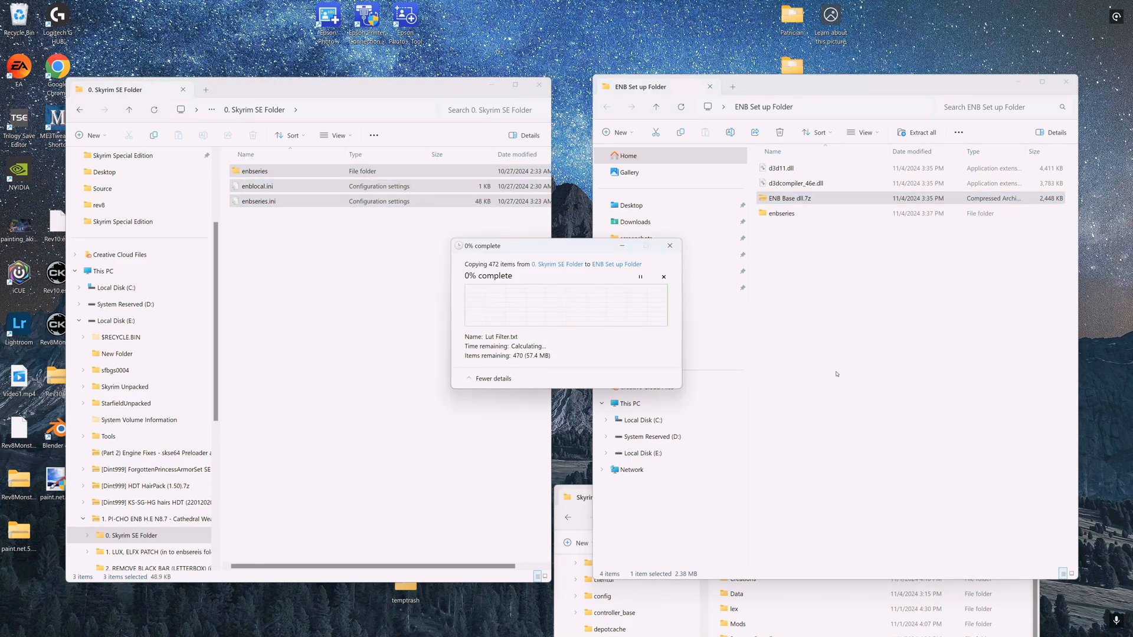
- Copy enbadaptation.fx.ini from the LUX folder of the 1. LUX, ELFX PATCH folder into the ENB Set up Folder
click(129, 110)
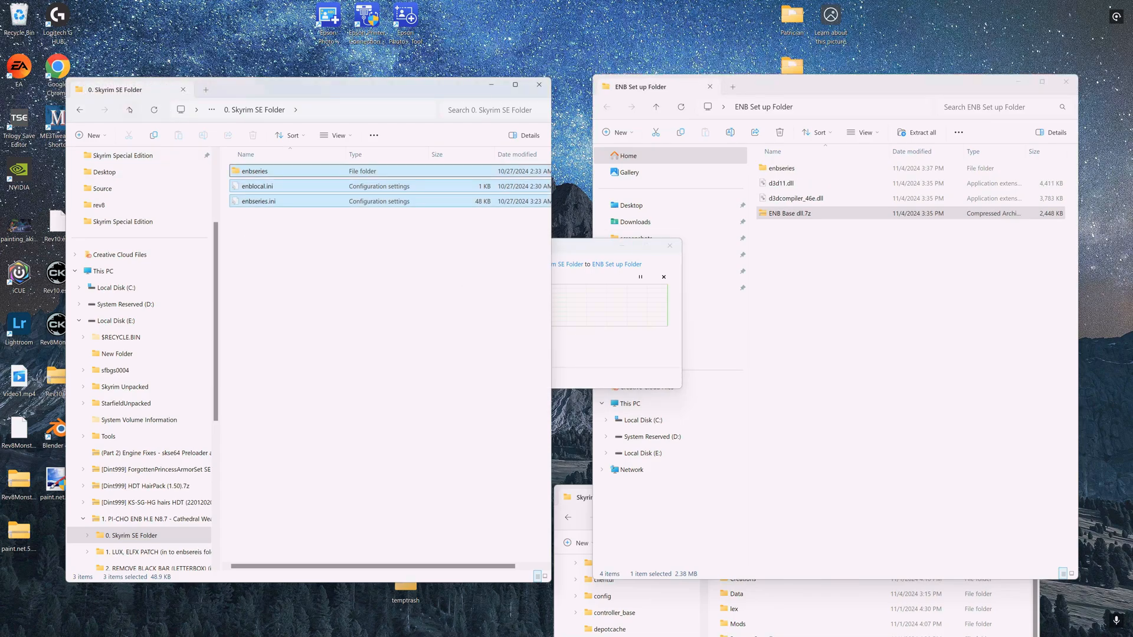
click(270, 186)
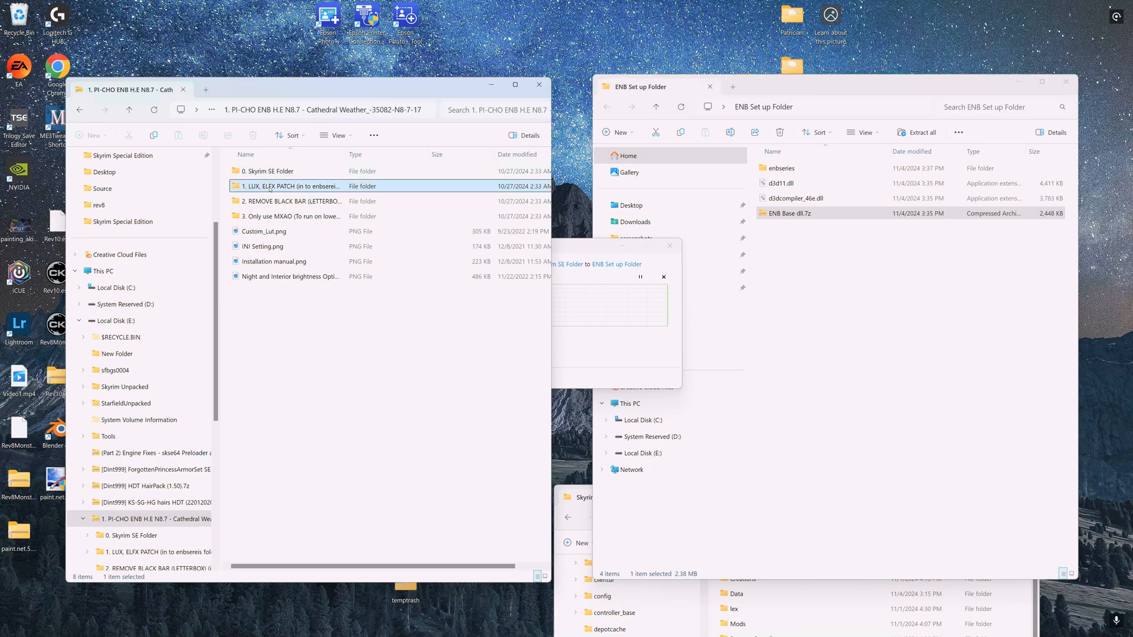
double_click(268, 186)
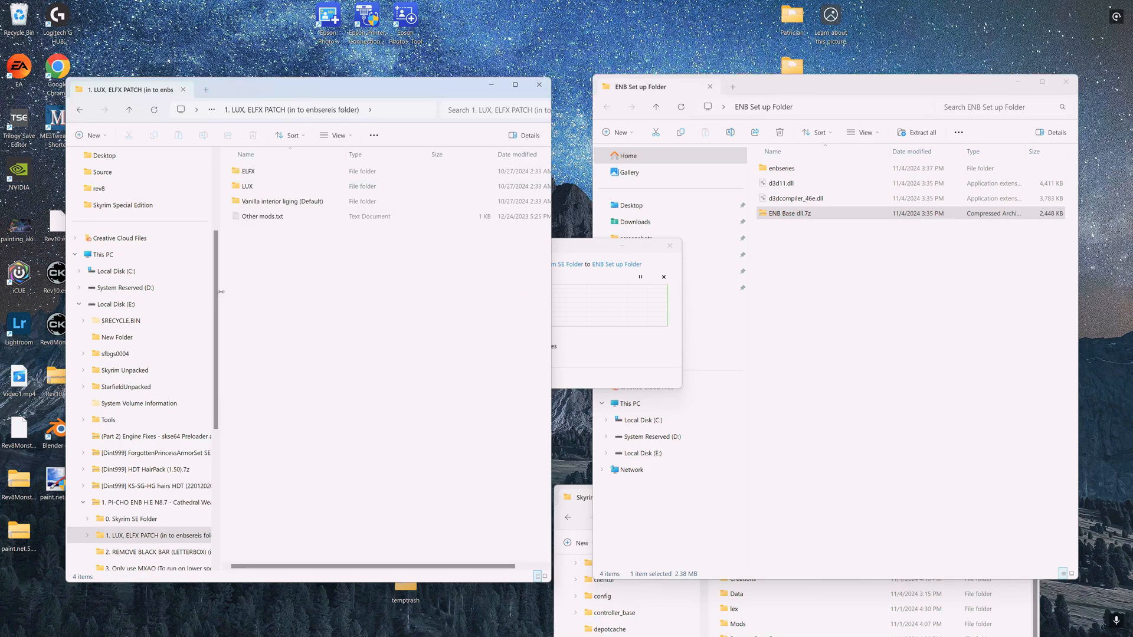
double_click(257, 188)
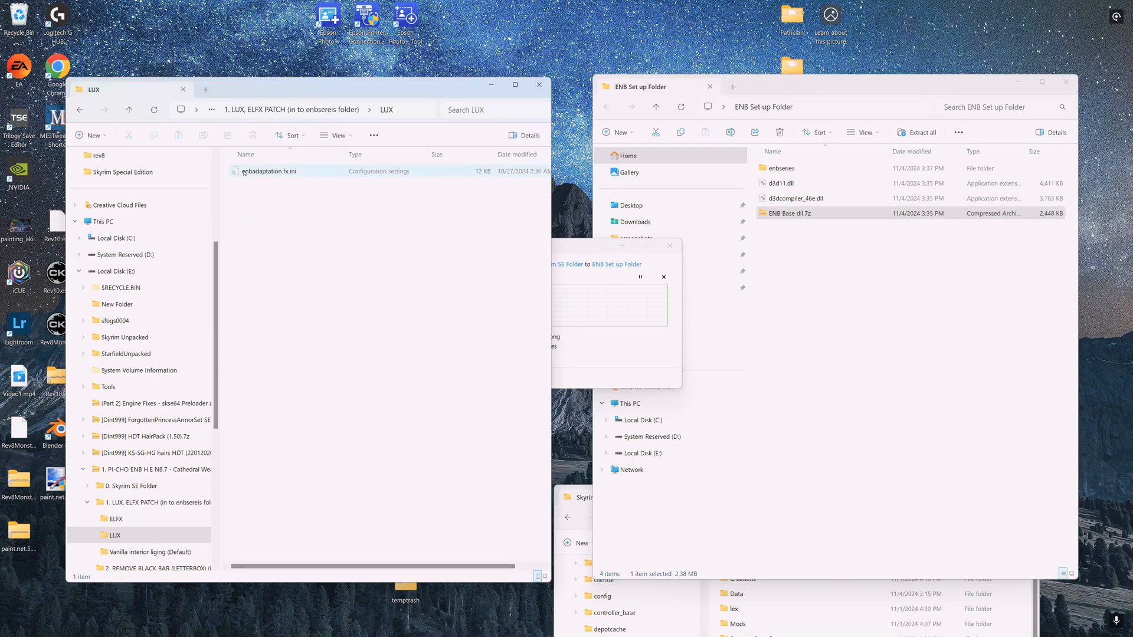
drag(243, 171, 783, 307)
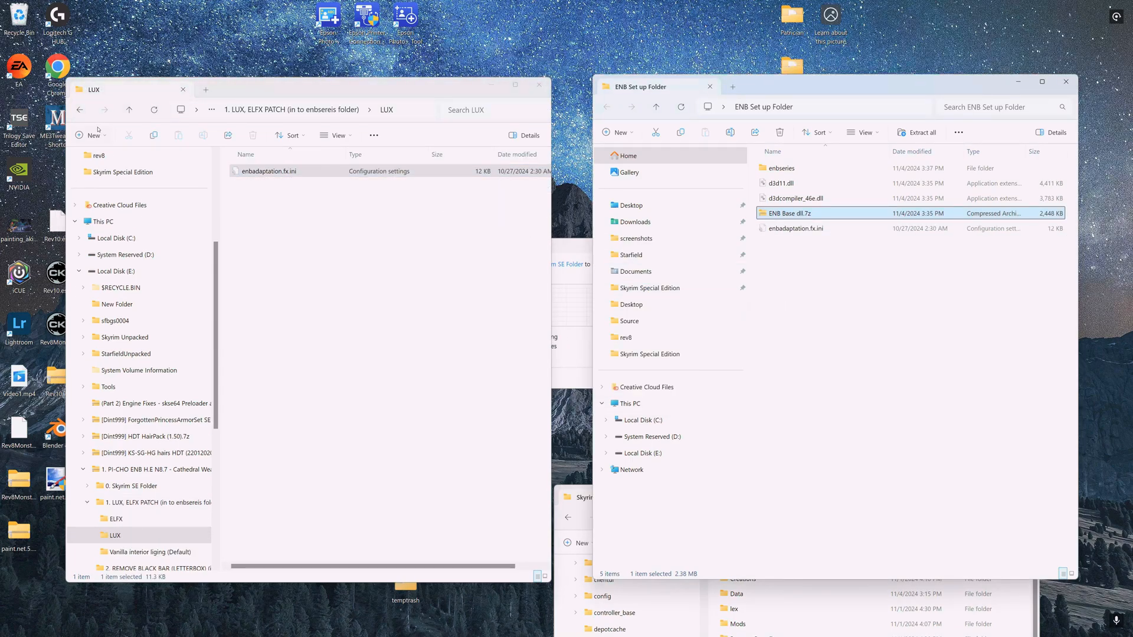
- Open the 2. REMOVE BLACK BAR (LETTERBOX) folder in the PI-CHO archive
click(129, 110)
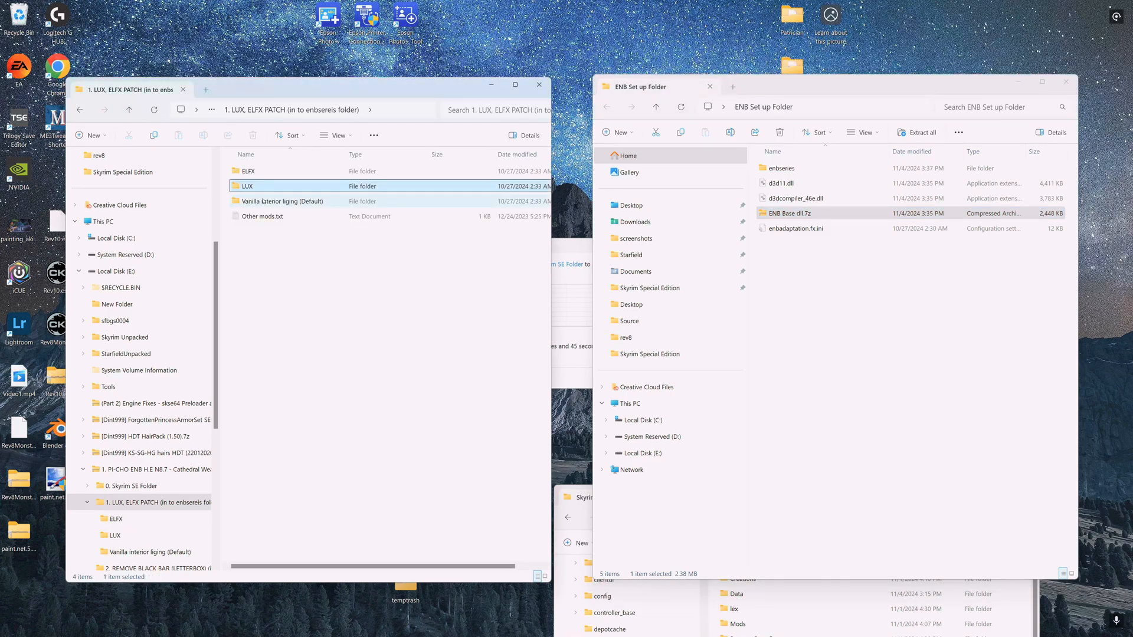
click(136, 112)
double_click(259, 202)
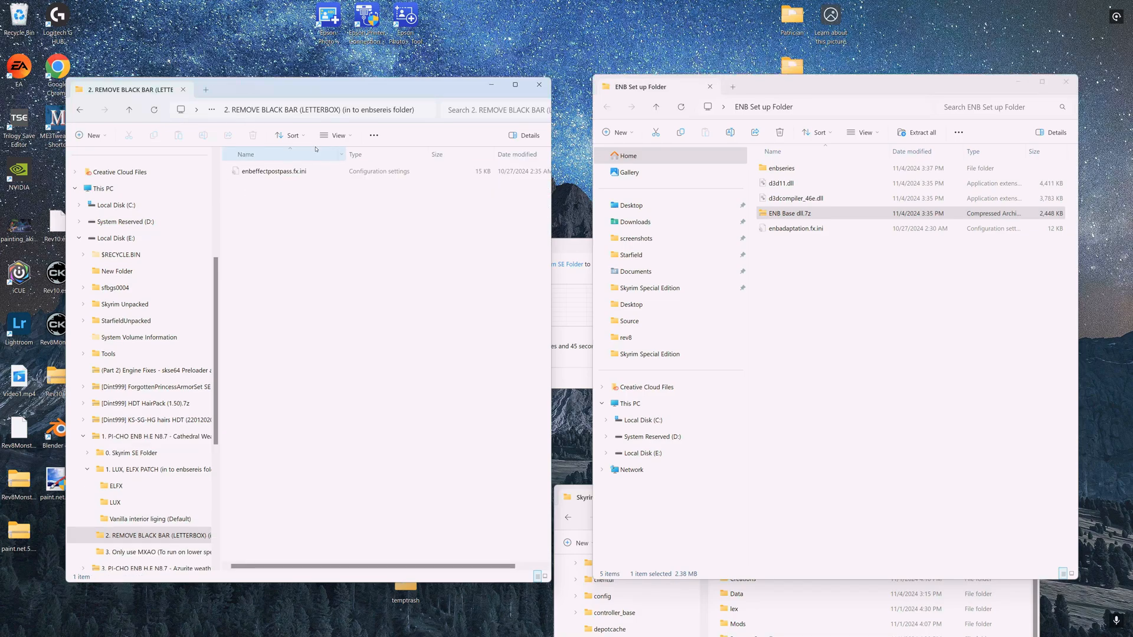
- Copy enbeffectpostpass.fx.ini from the 2. REMOVE BLACK BAR (LETTERBOX) folder into the ENB Set up Folder and return to the archive root
drag(262, 172, 837, 390)
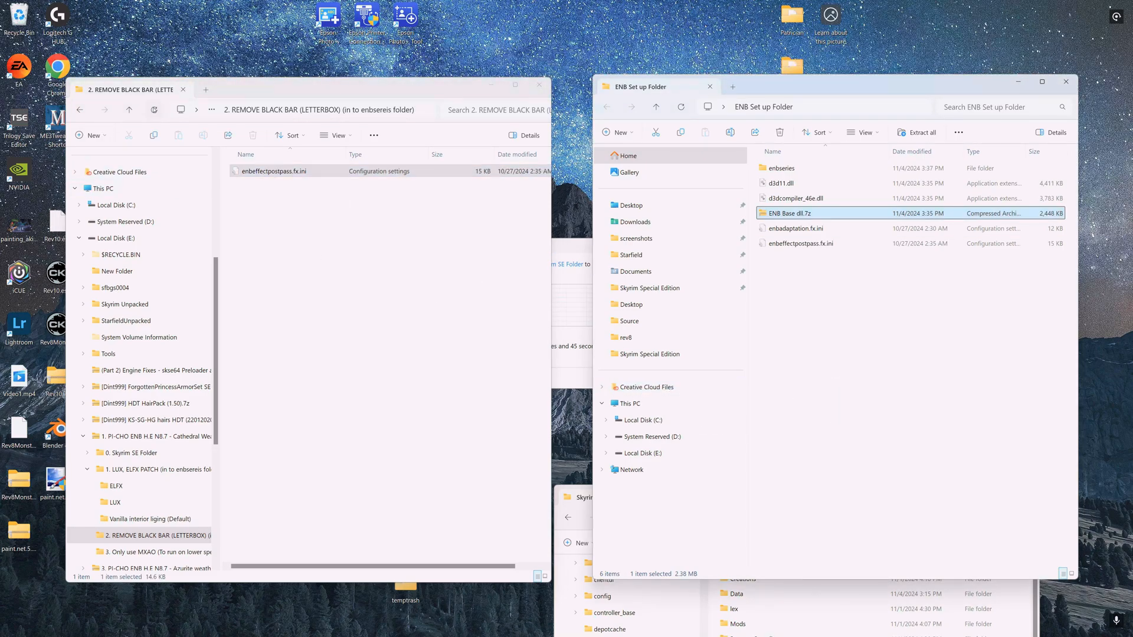
click(129, 110)
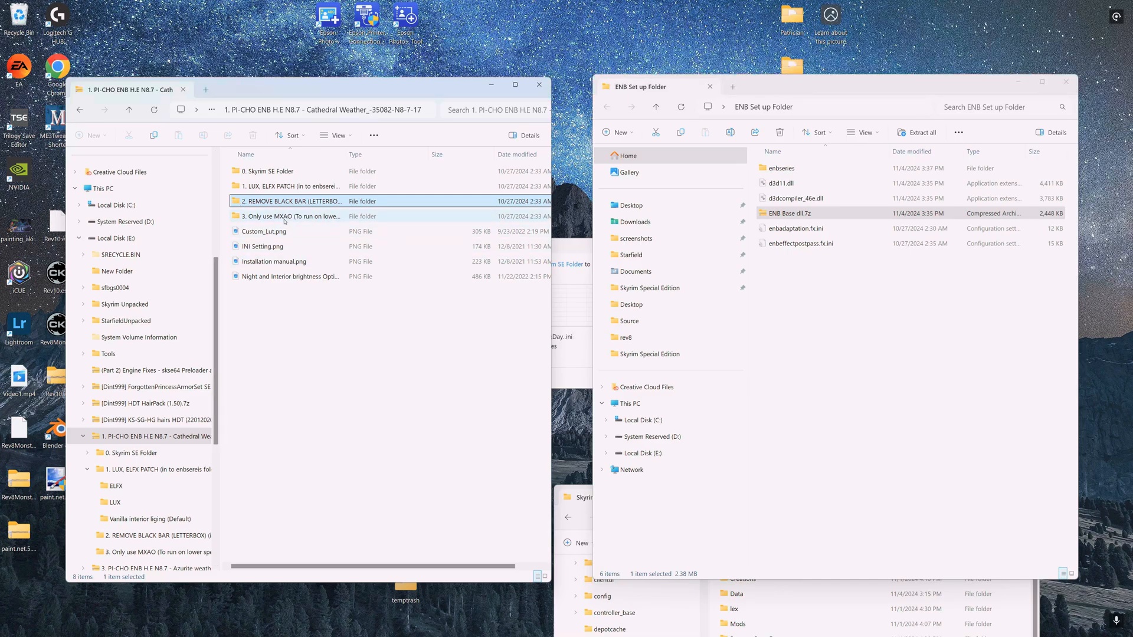
- Inspect the contents of the 3. Only use MXAO folder, then widen the Name column in the PI-CHO archive root
double_click(285, 218)
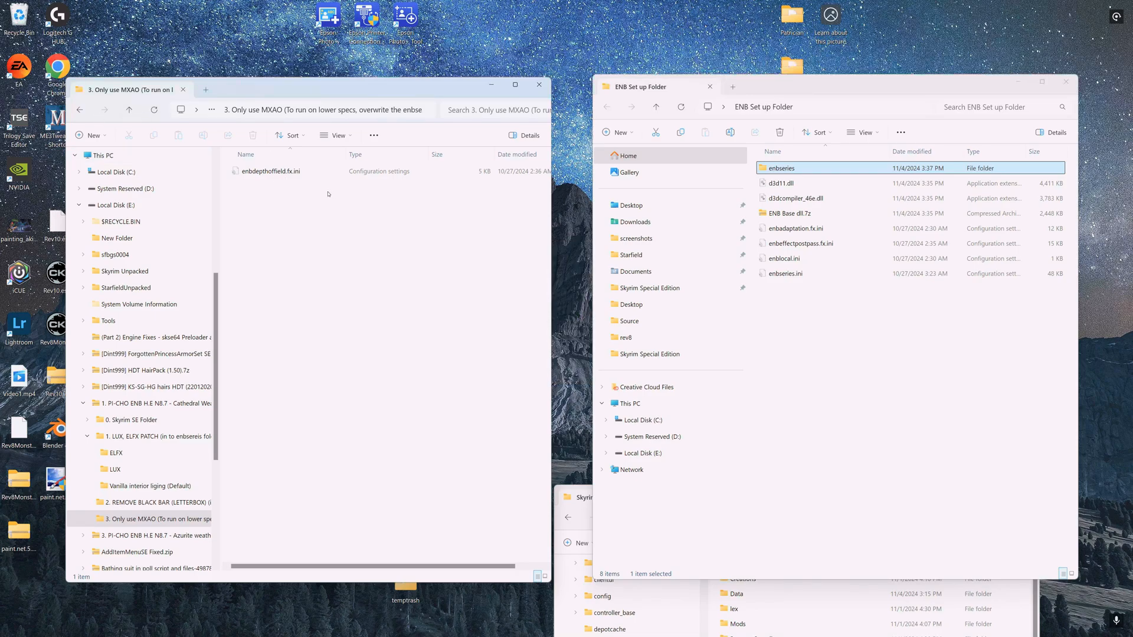
click(130, 110)
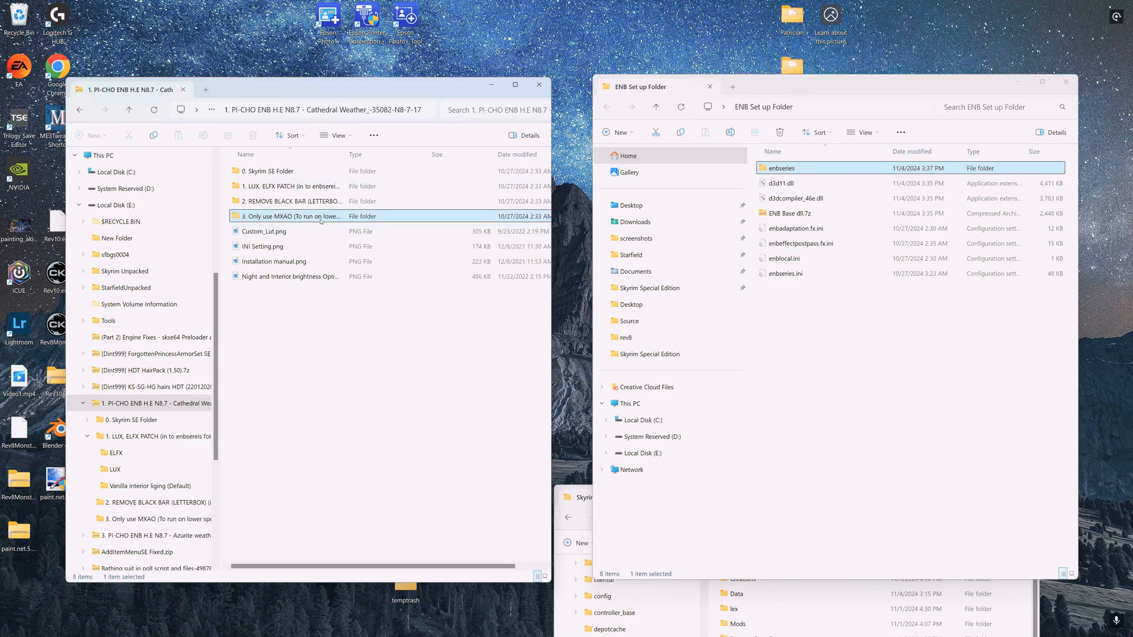
drag(346, 149, 493, 171)
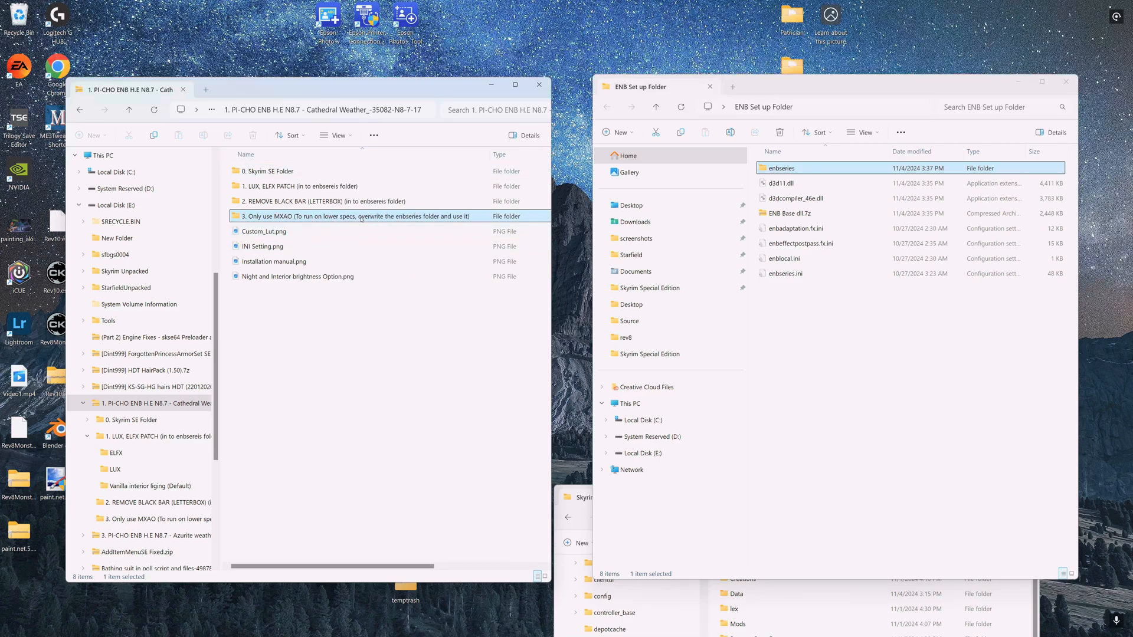
- Open INI Setting.png and zoom in to read the recommended INI settings
click(265, 248)
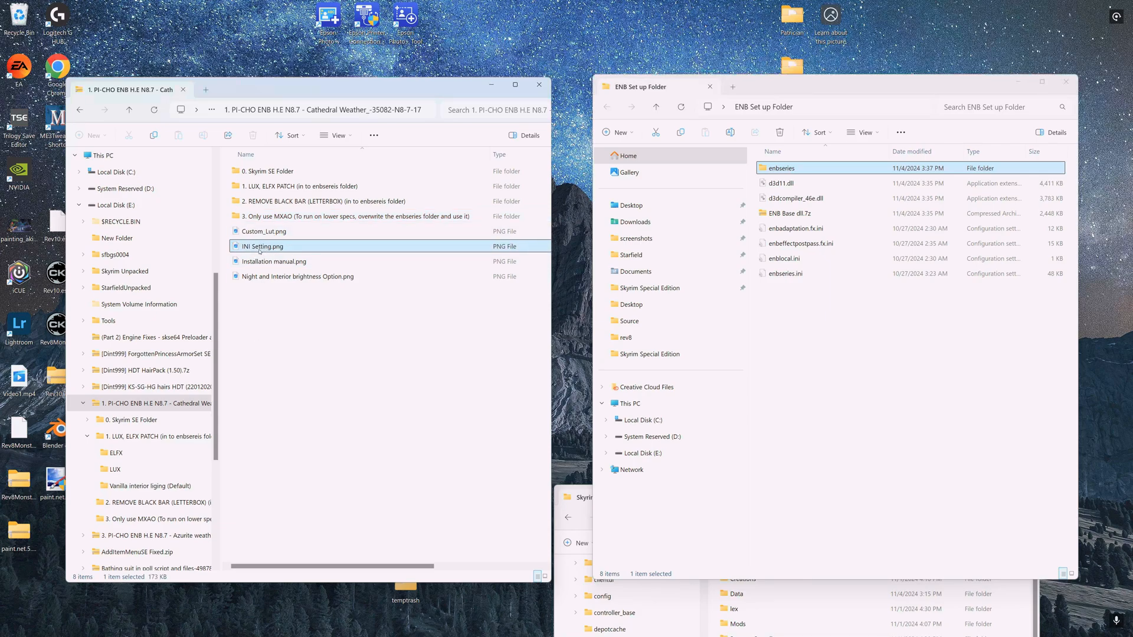
double_click(260, 248)
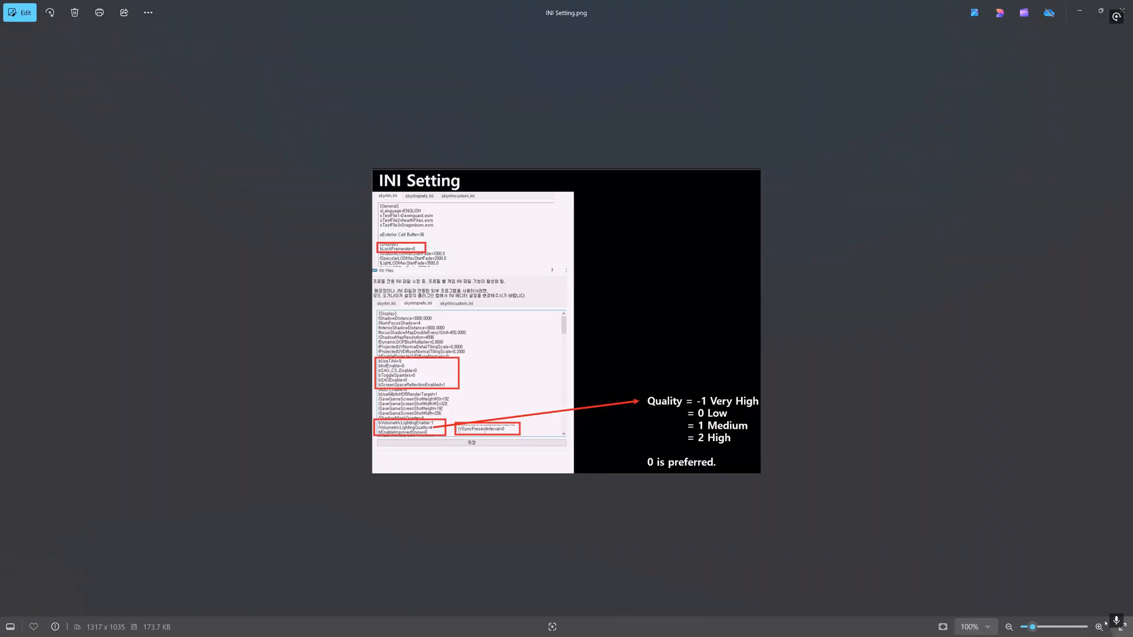
drag(1032, 627, 1040, 629)
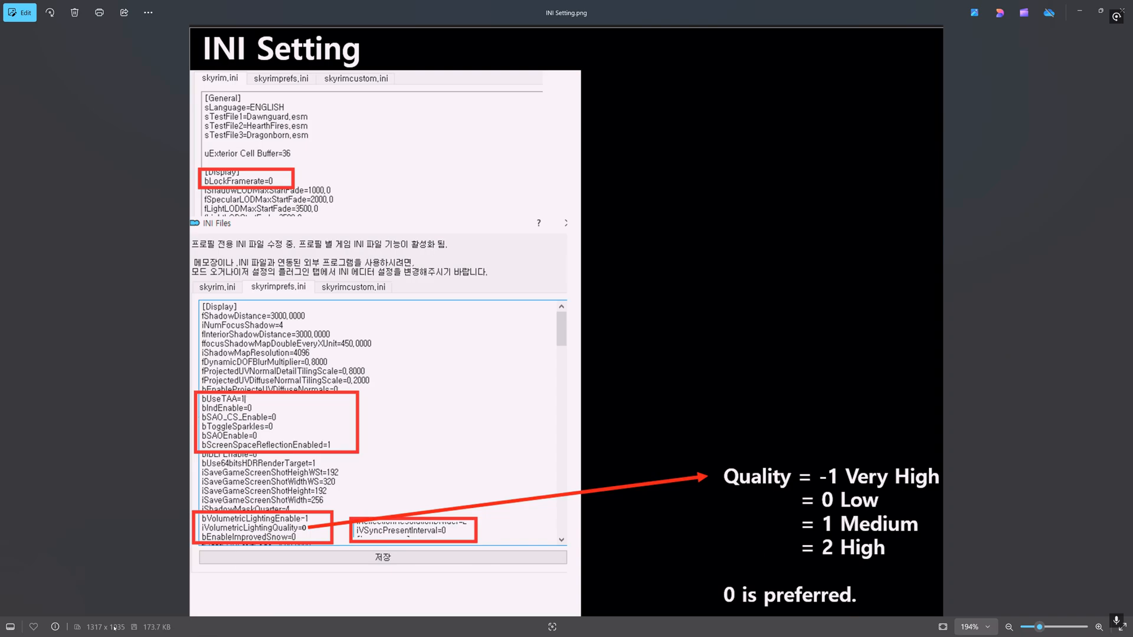
click(1100, 11)
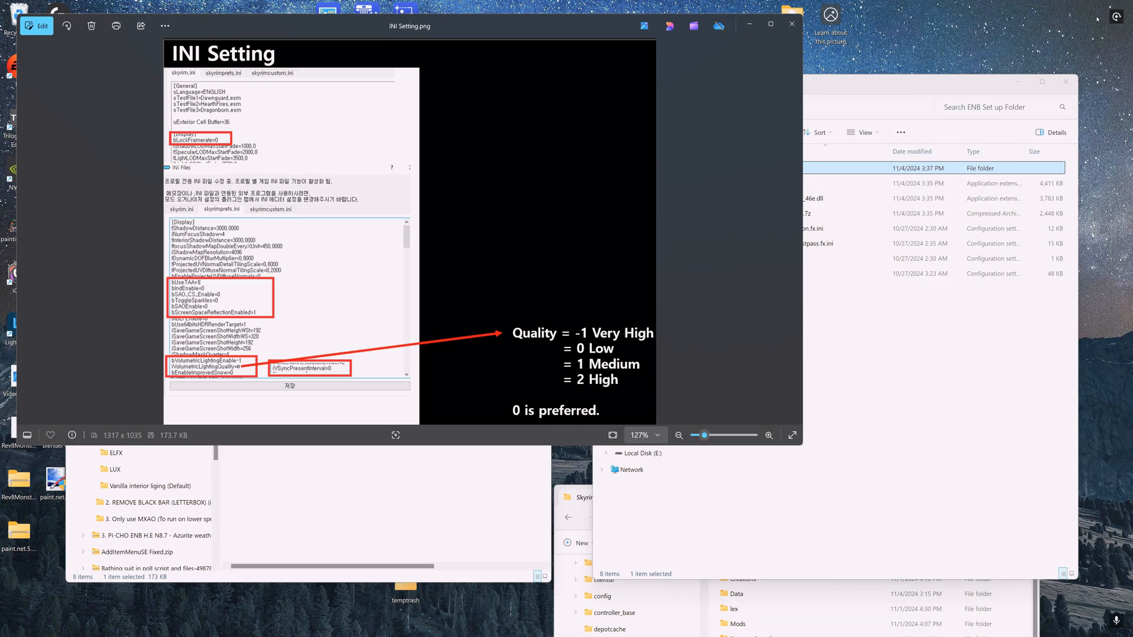
- Navigate a file explorer window to Documents > My Games > Skyrim Special Edition
click(268, 489)
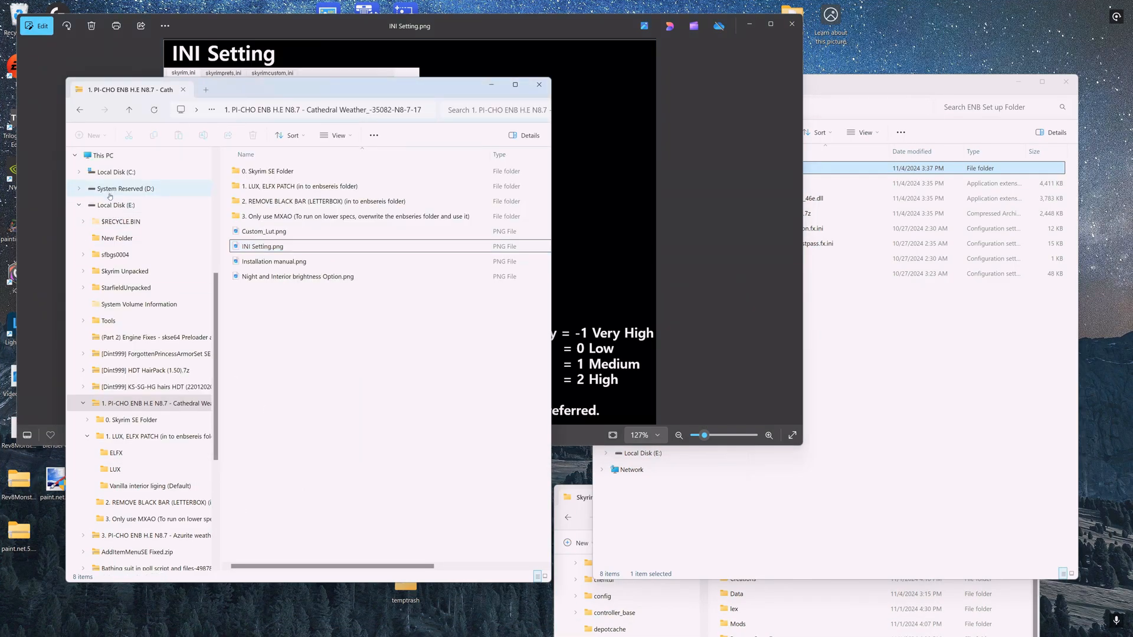
click(112, 172)
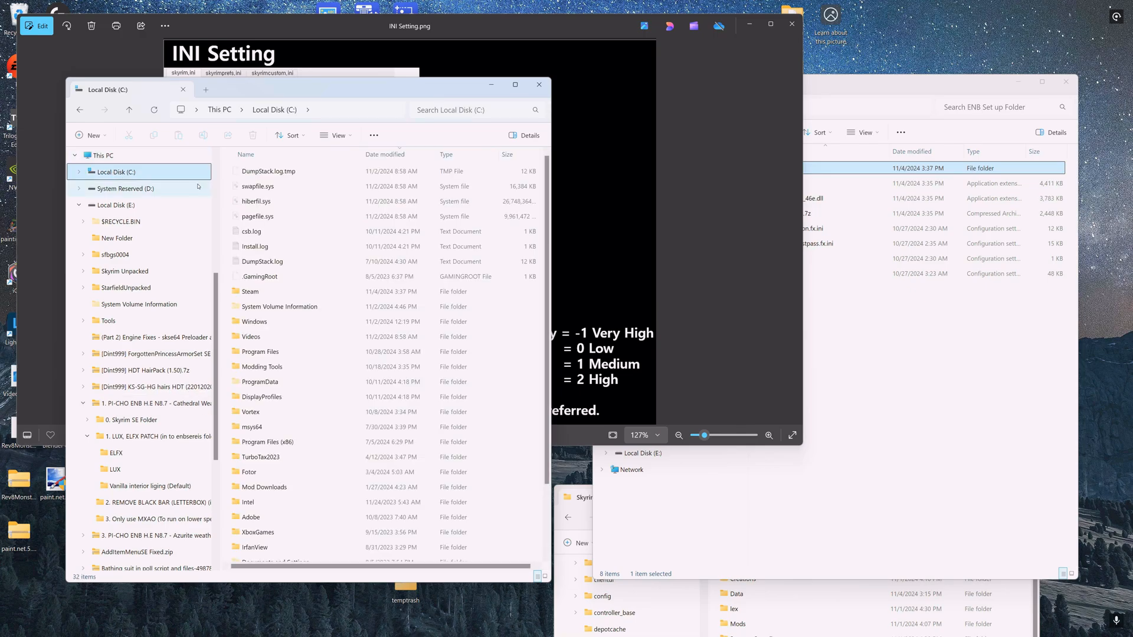
scroll(118, 189, up, 5)
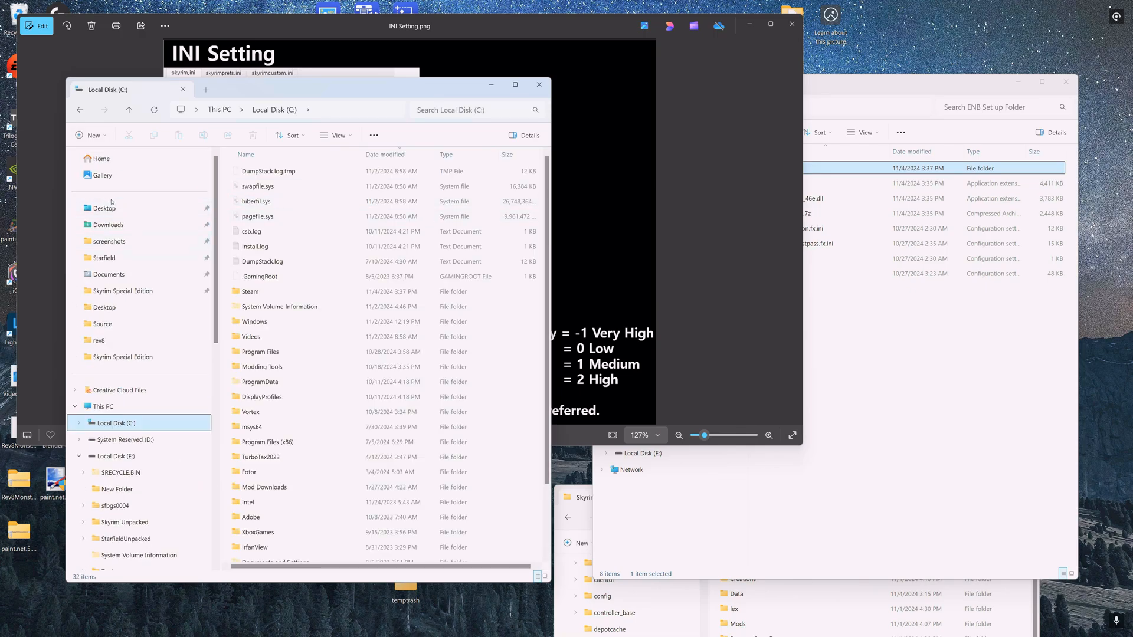
click(106, 276)
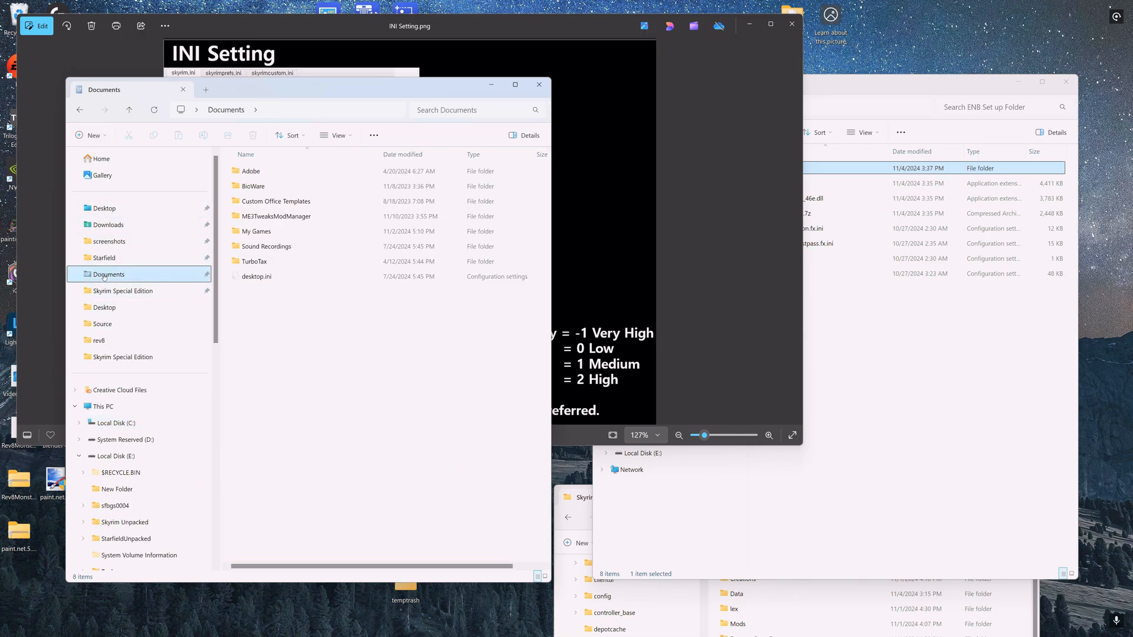
double_click(260, 231)
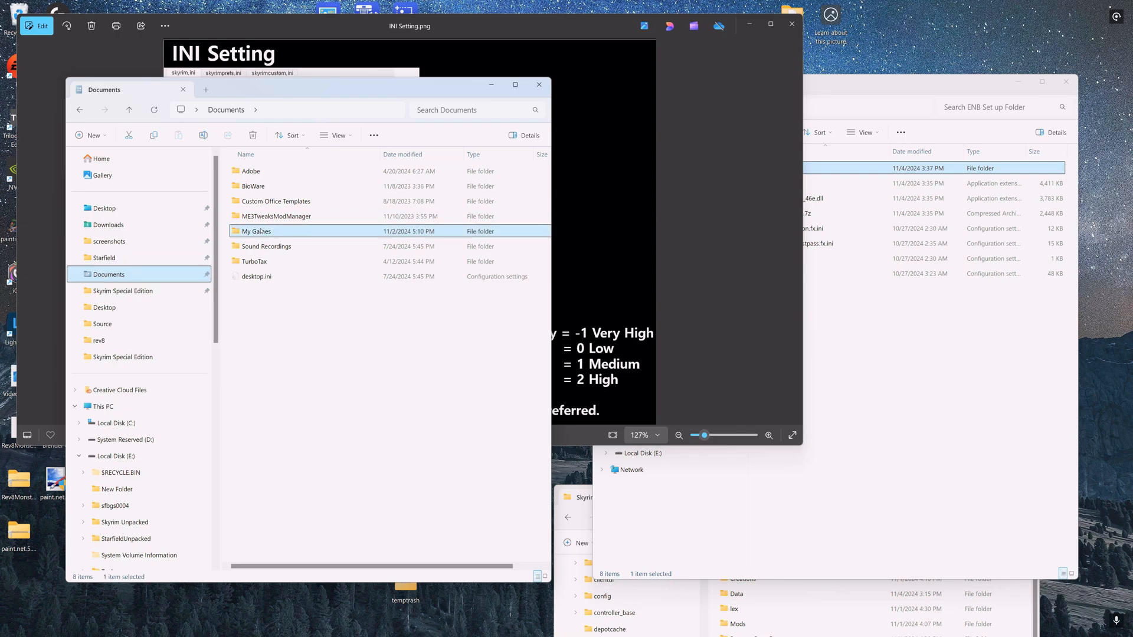
click(281, 201)
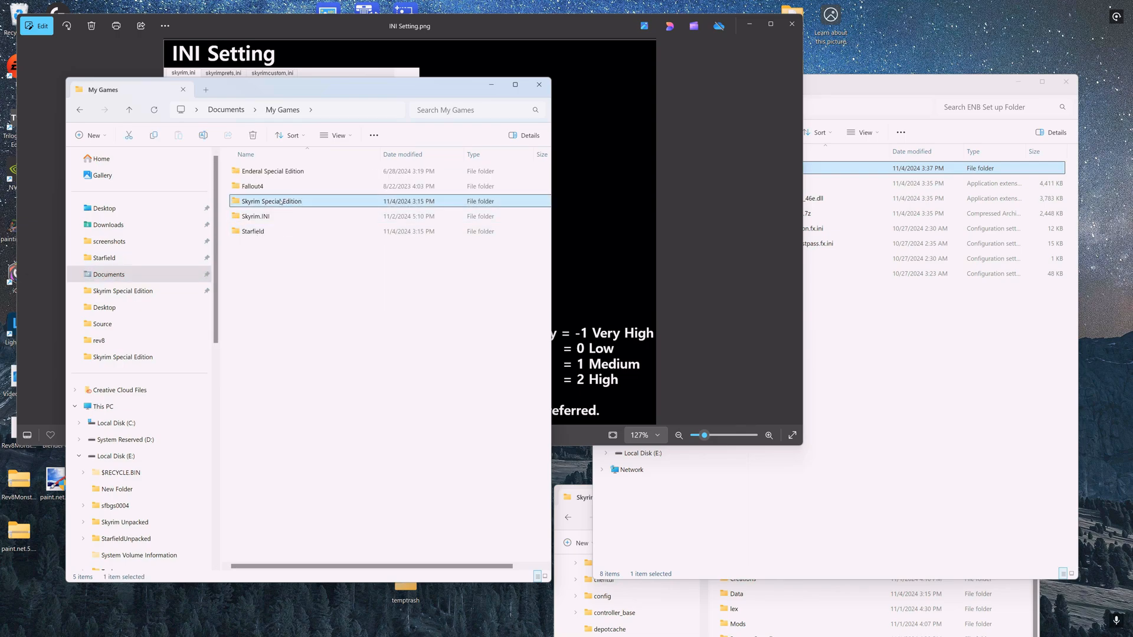
double_click(279, 202)
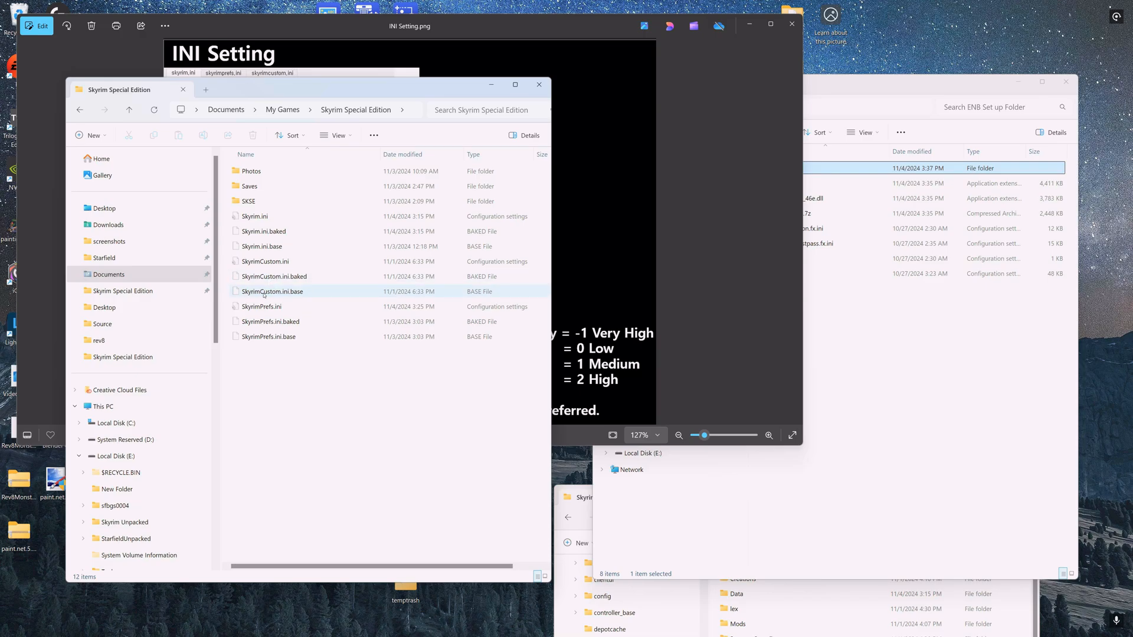
- Open SkyrimPrefs.ini from the Skyrim Special Edition folder in a text editor
drag(327, 88, 680, 144)
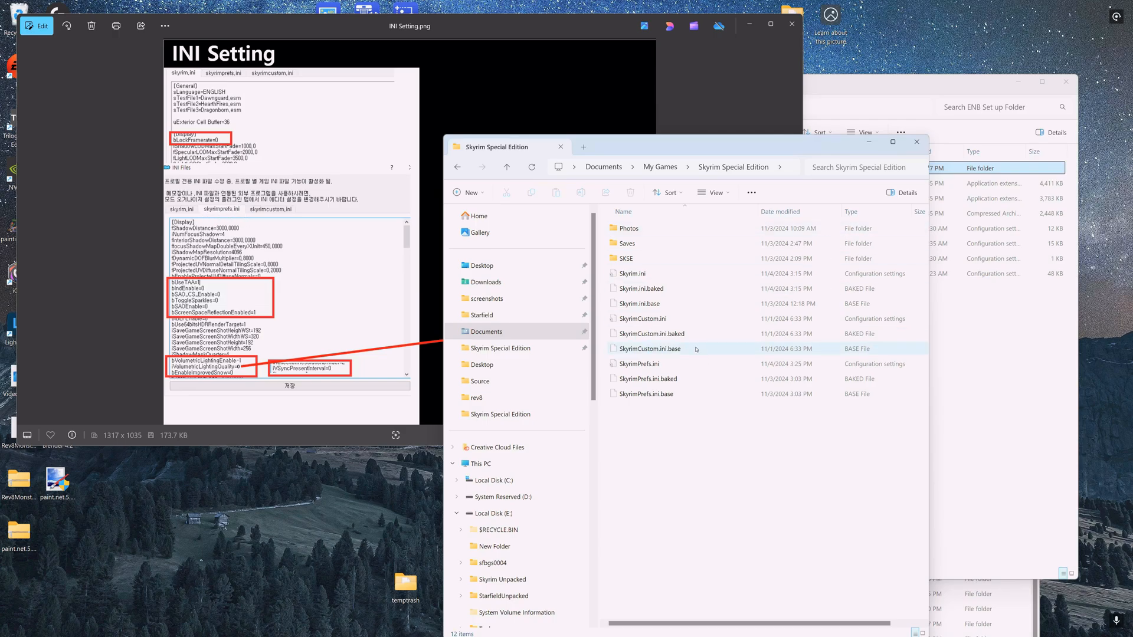
click(651, 380)
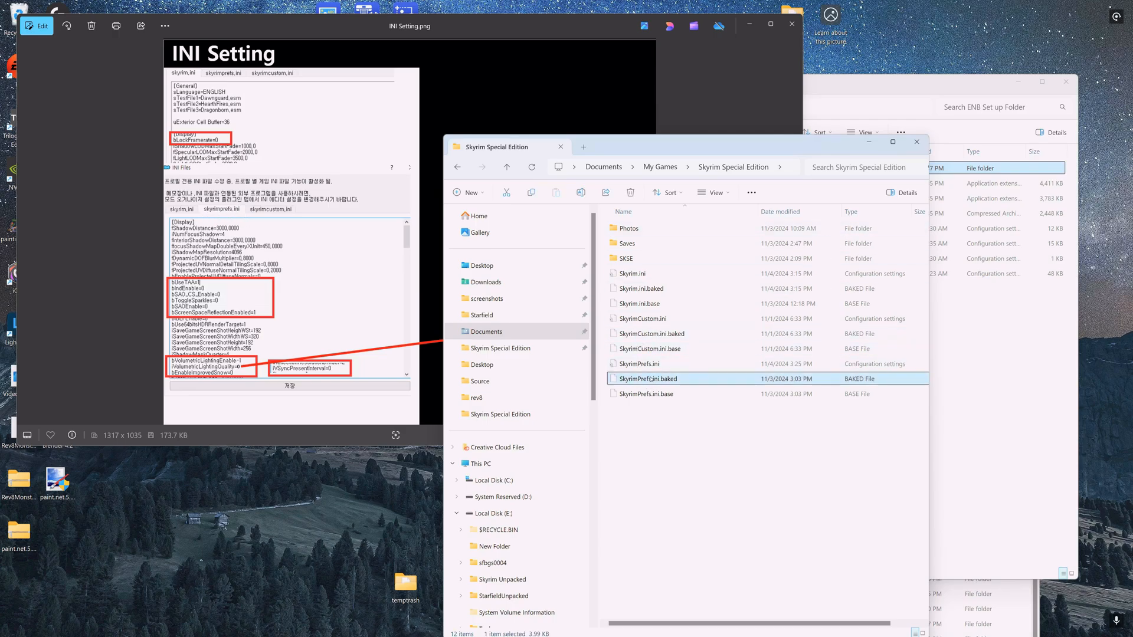
click(651, 379)
click(627, 409)
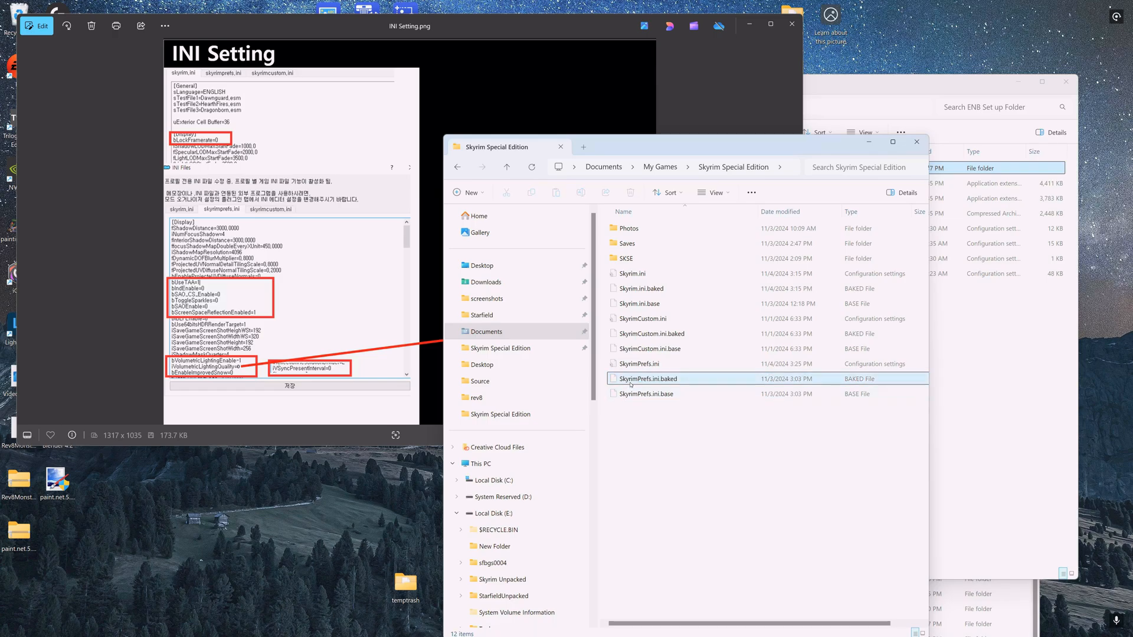
click(629, 384)
double_click(629, 383)
key(Escape)
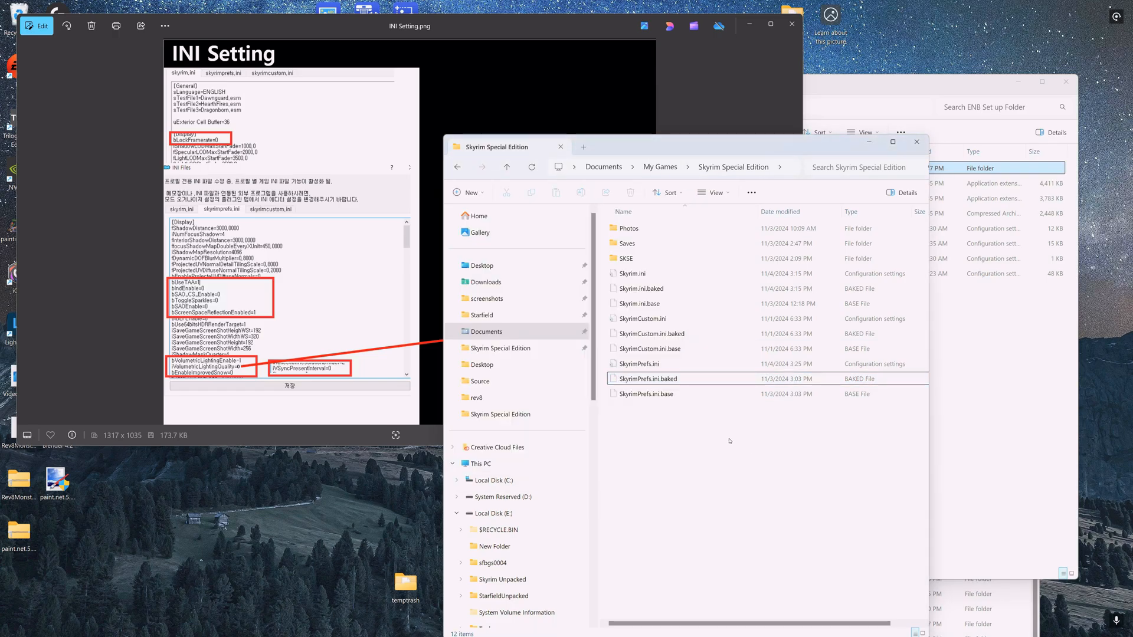
double_click(659, 364)
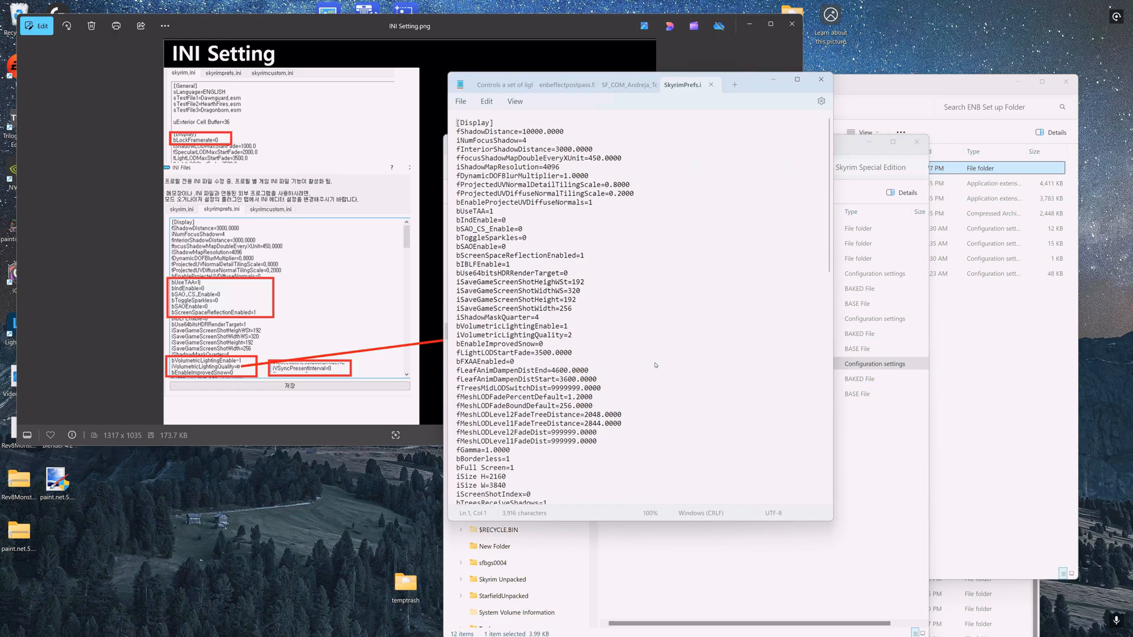
- Find iVolumetricLighting in SkyrimPrefs.ini and set iVolumetricLightingQuality to 1
scroll(516, 293, down, 20)
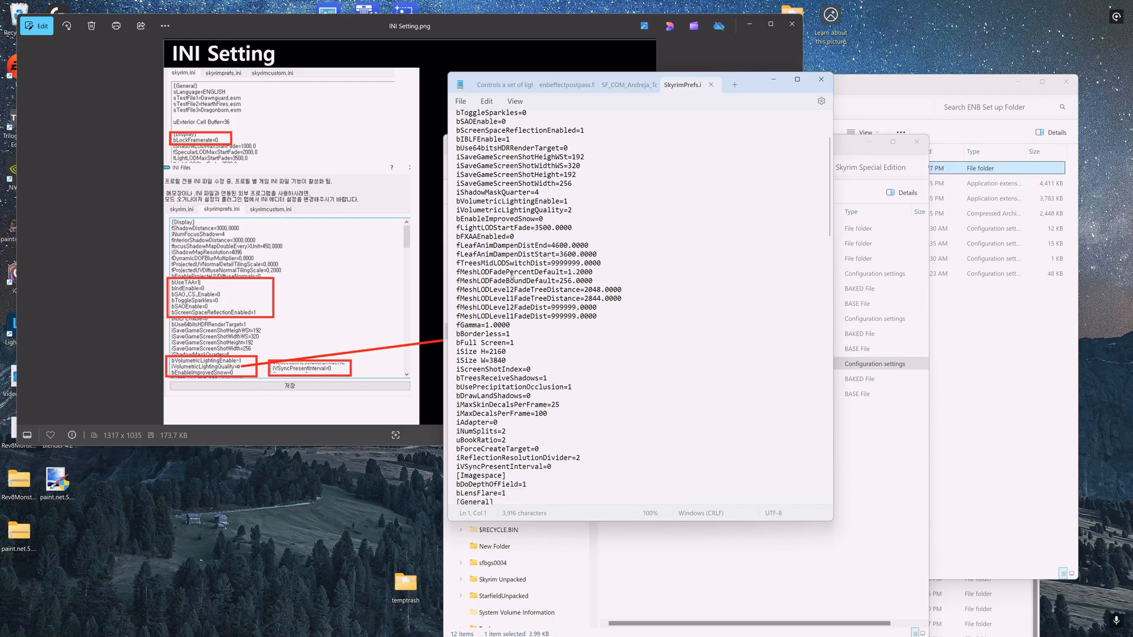
scroll(516, 294, up, 20)
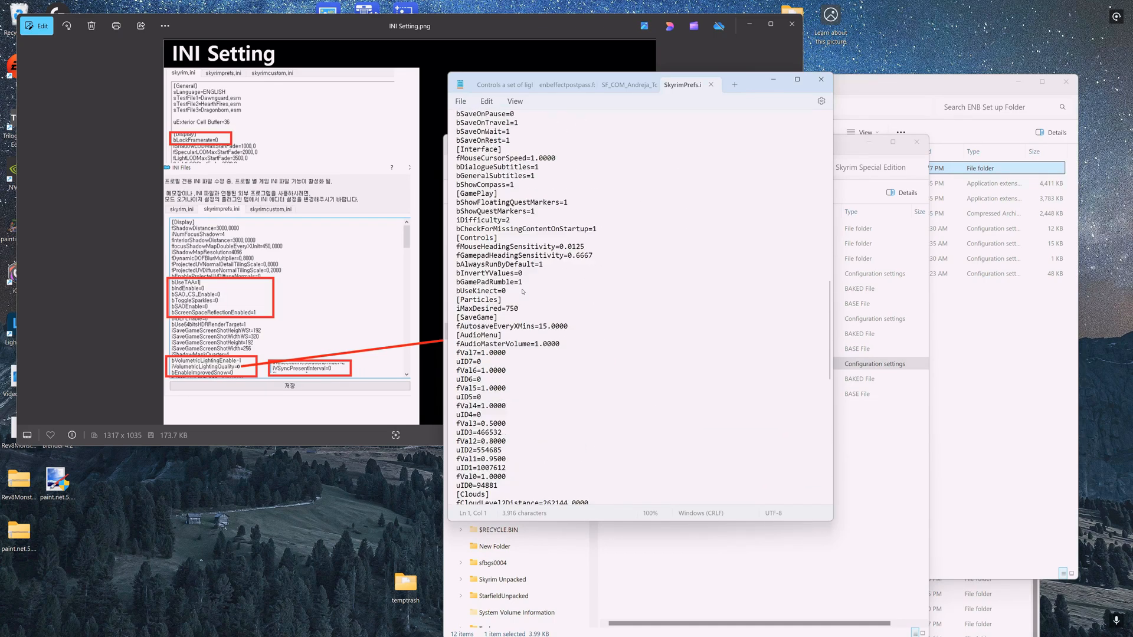
key(ctrl+f)
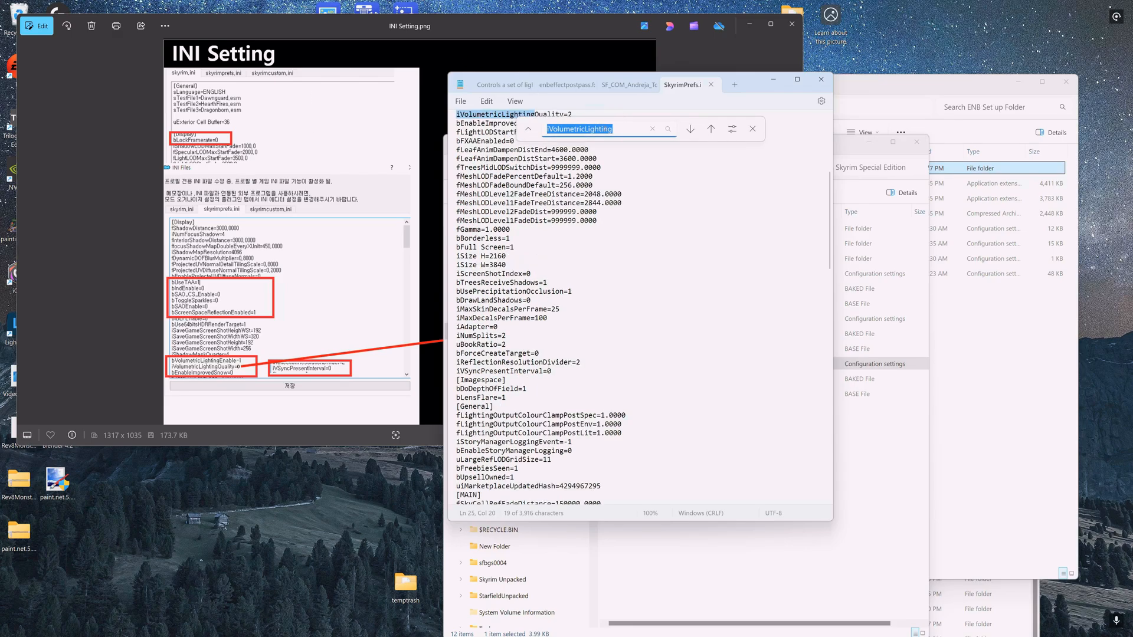
key(Return)
scroll(551, 323, up, 2)
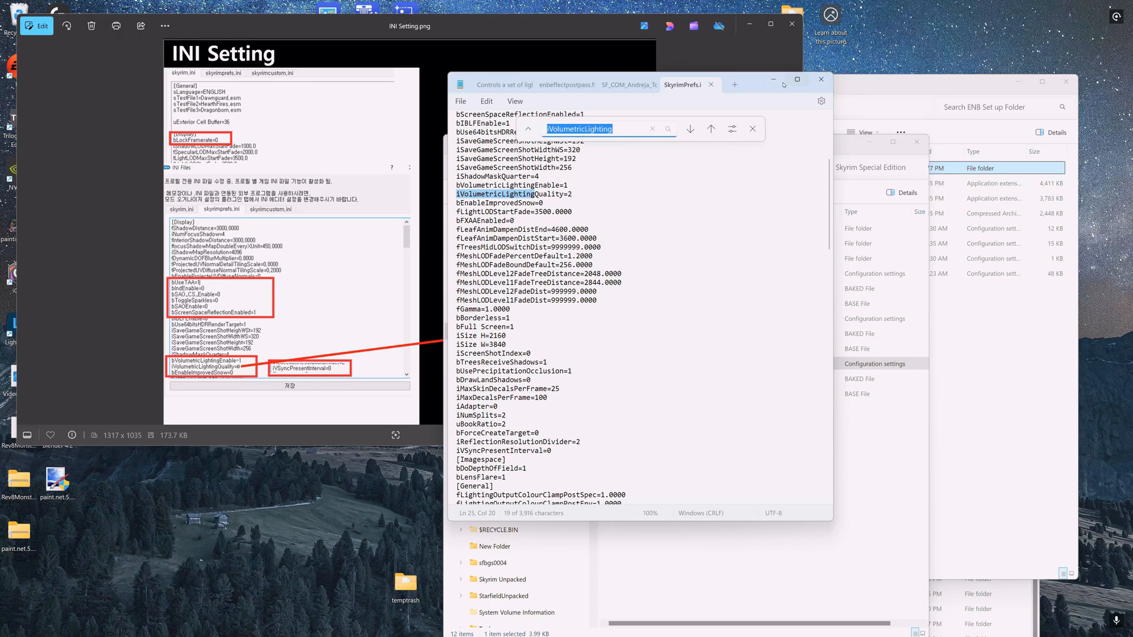
drag(783, 84, 825, 378)
click(740, 94)
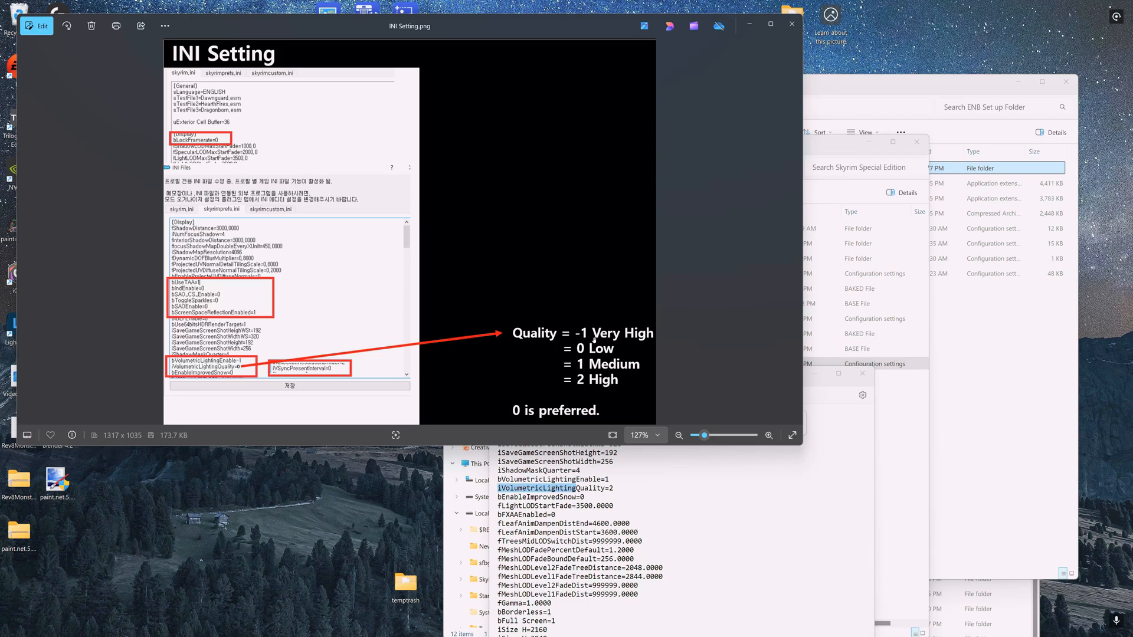
click(620, 500)
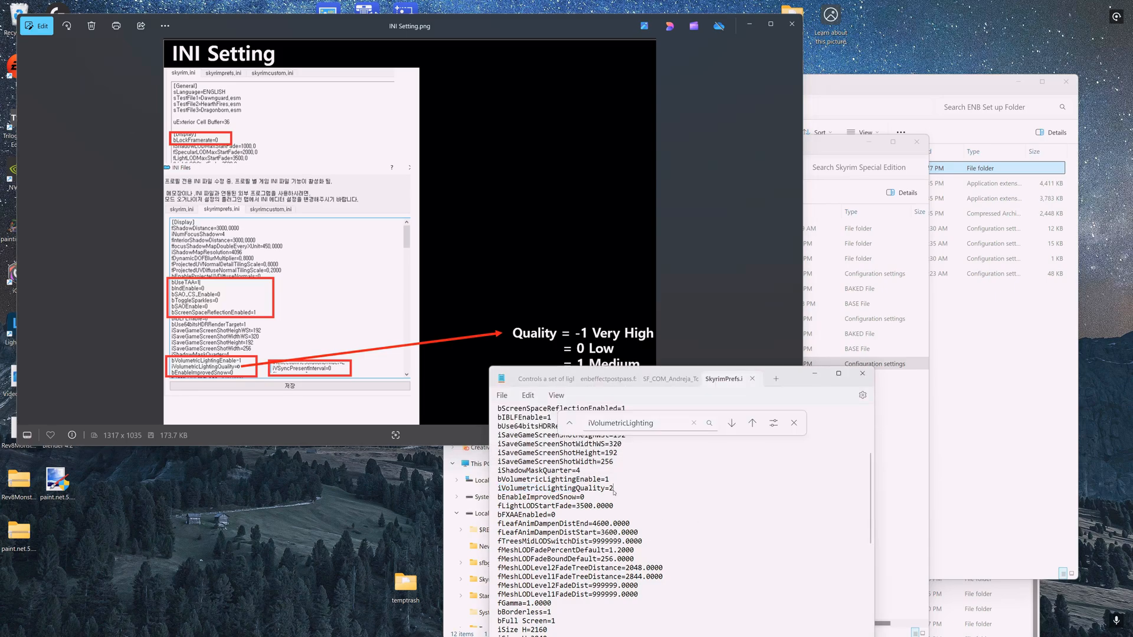
key(BackSpace)
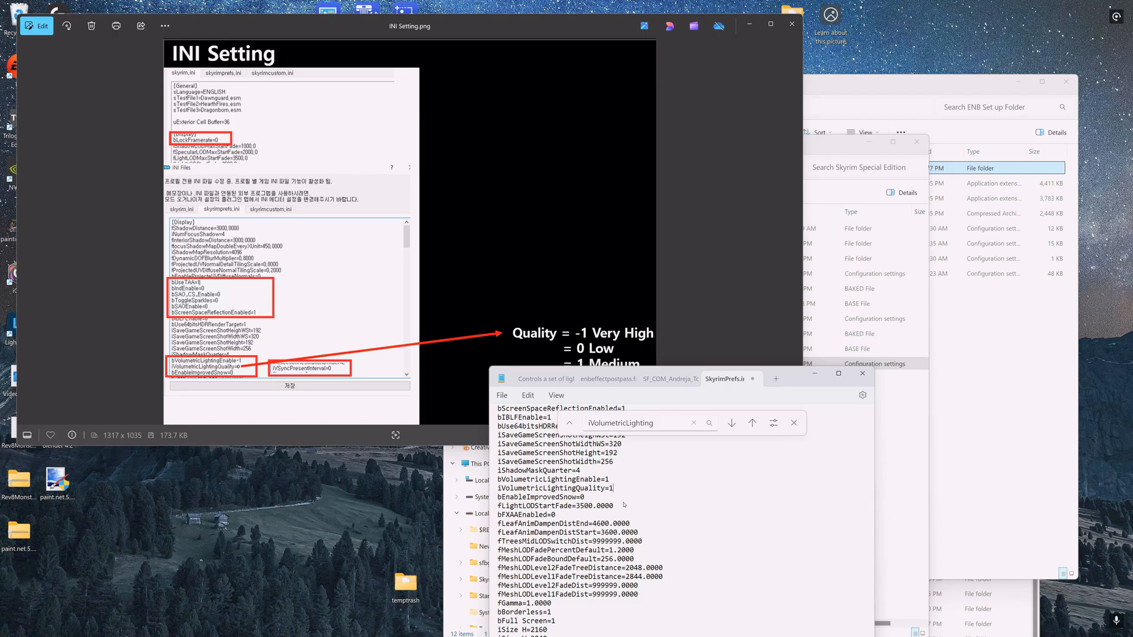
- Save SkyrimPrefs.ini, then close the editor, the image viewer and the Skyrim Special Edition folder window
click(502, 396)
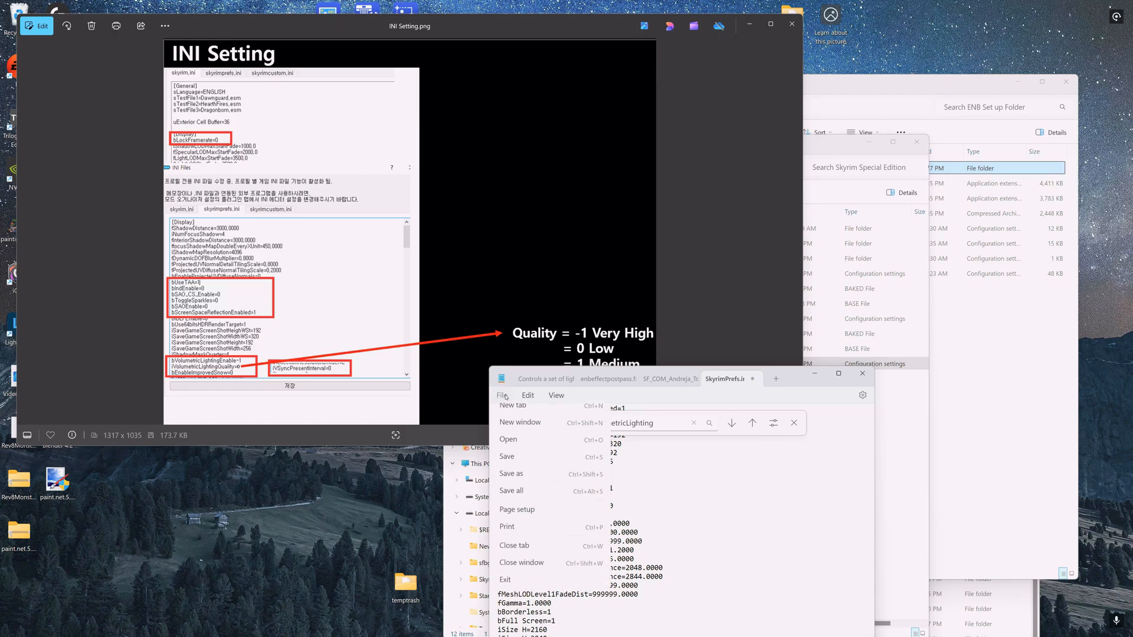
click(507, 468)
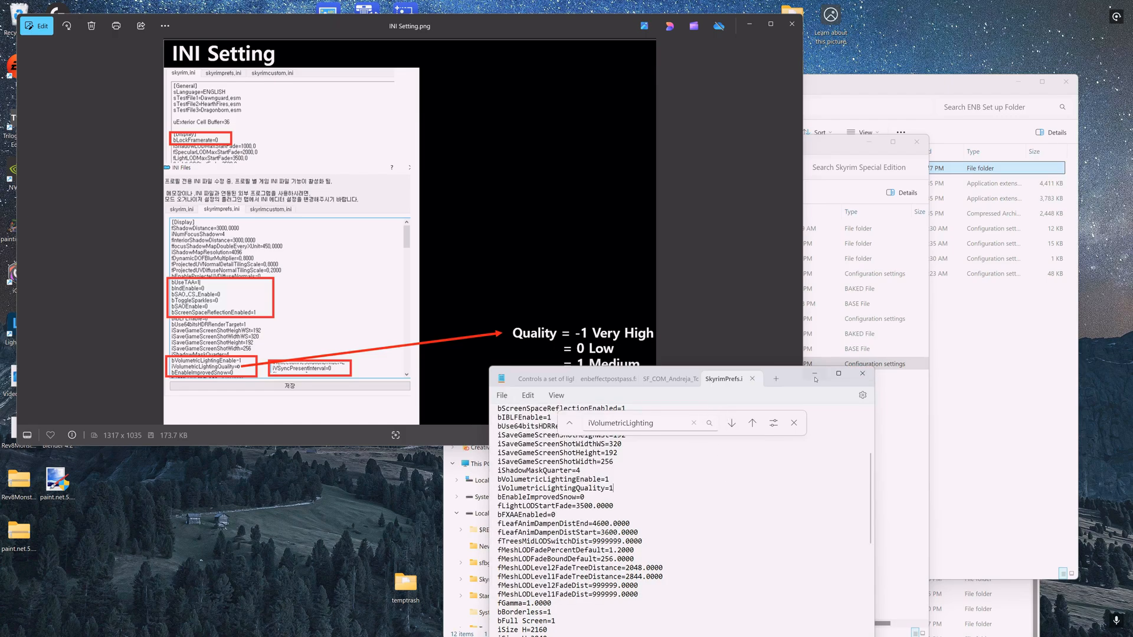
click(852, 375)
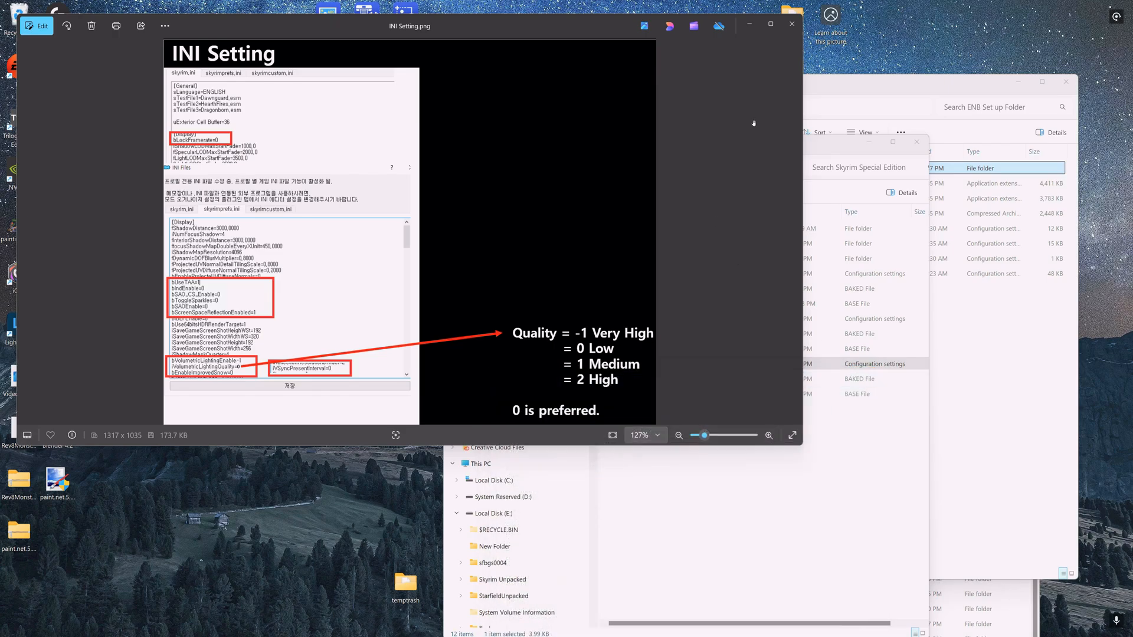
click(791, 23)
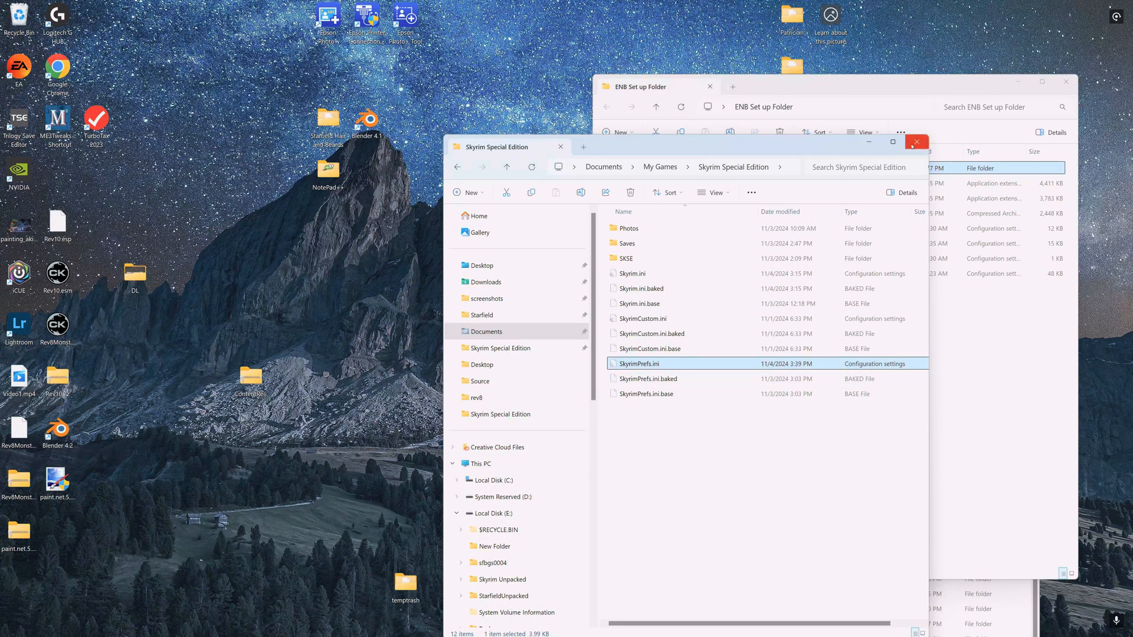
click(918, 144)
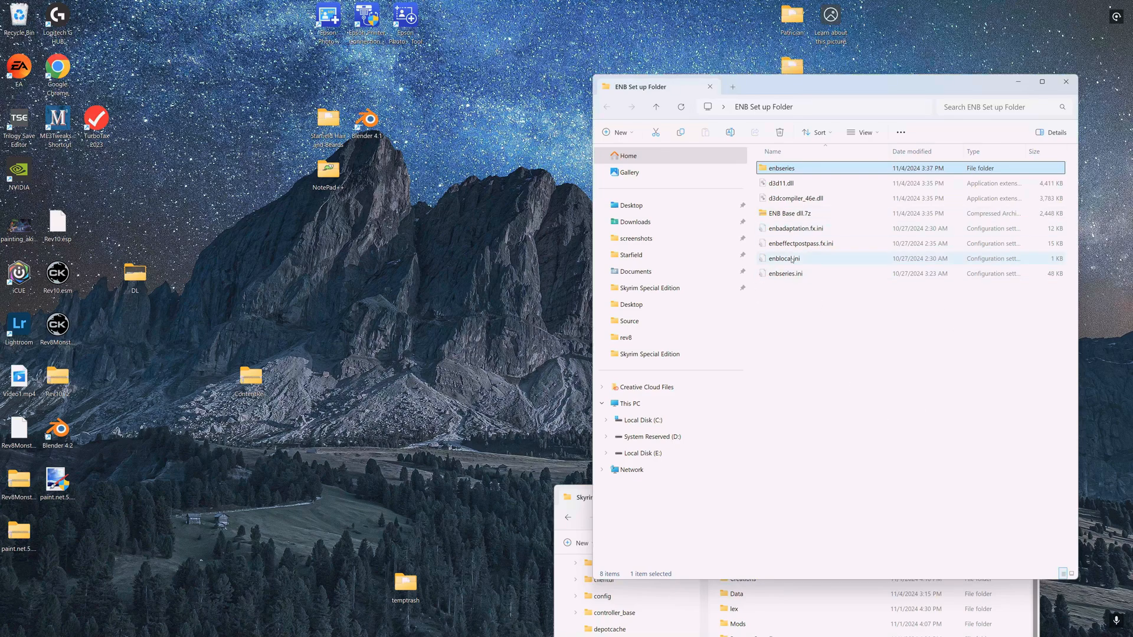
- Select the enbseries folder and the four .ini preset files and compress them into a 7z archive
click(800, 229)
ctrl+click(776, 245)
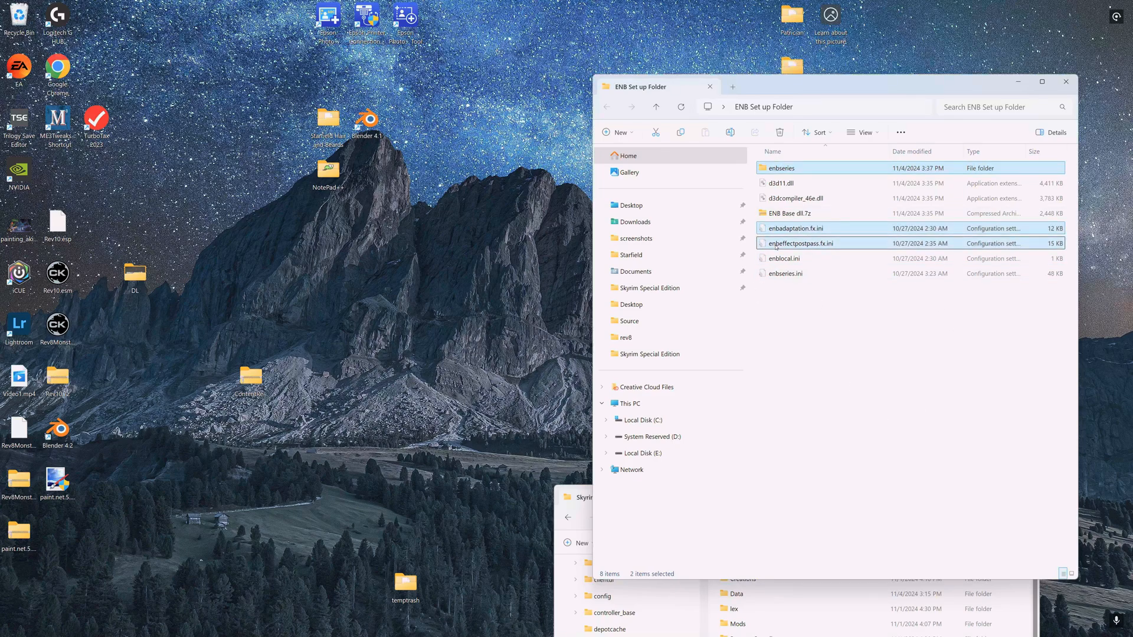
ctrl+click(784, 260)
ctrl+click(783, 277)
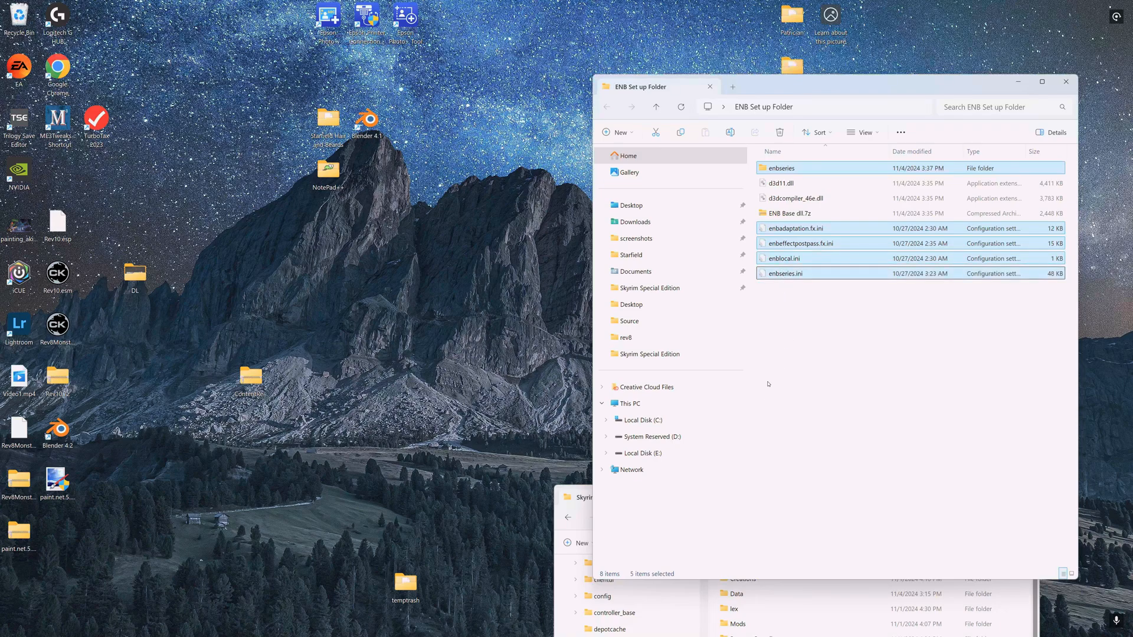
right_click(778, 259)
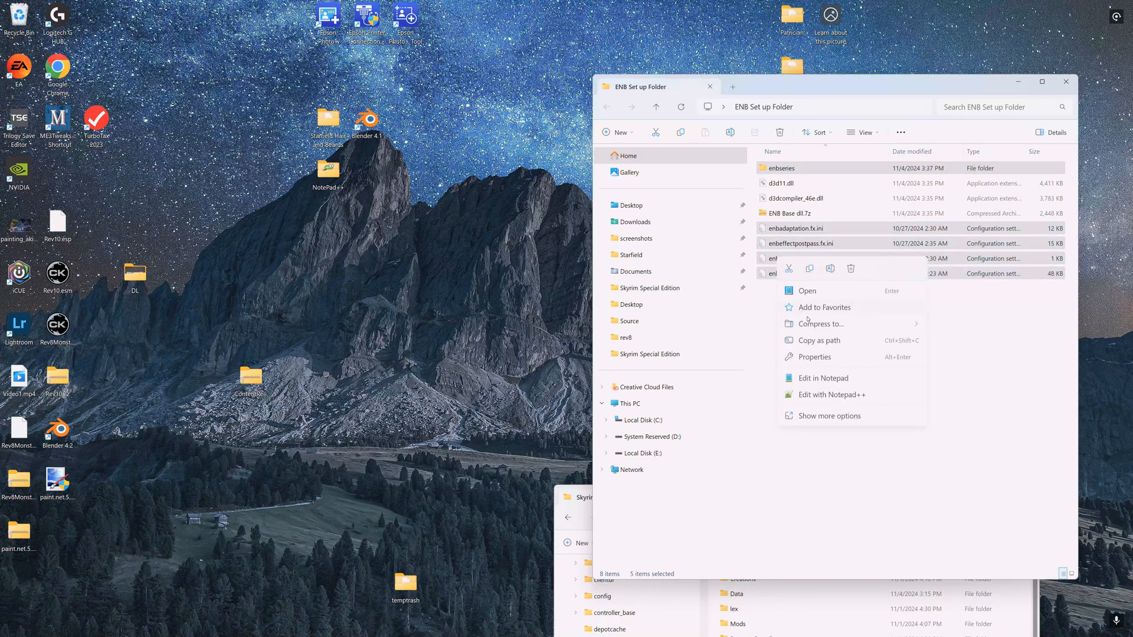
mouse_move(826, 324)
click(941, 342)
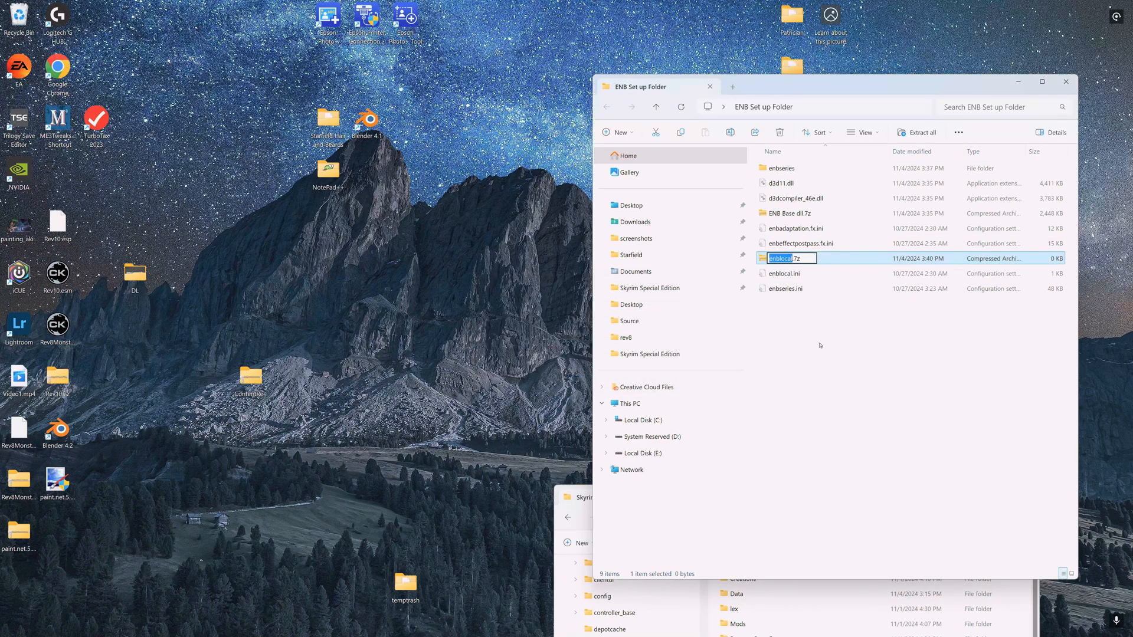
- Name the new archive Pi-Cho Azuite 2 ENB
text(Pi)
text(-Cho A)
text(zu)
text(ite 2 E)
text(NB)
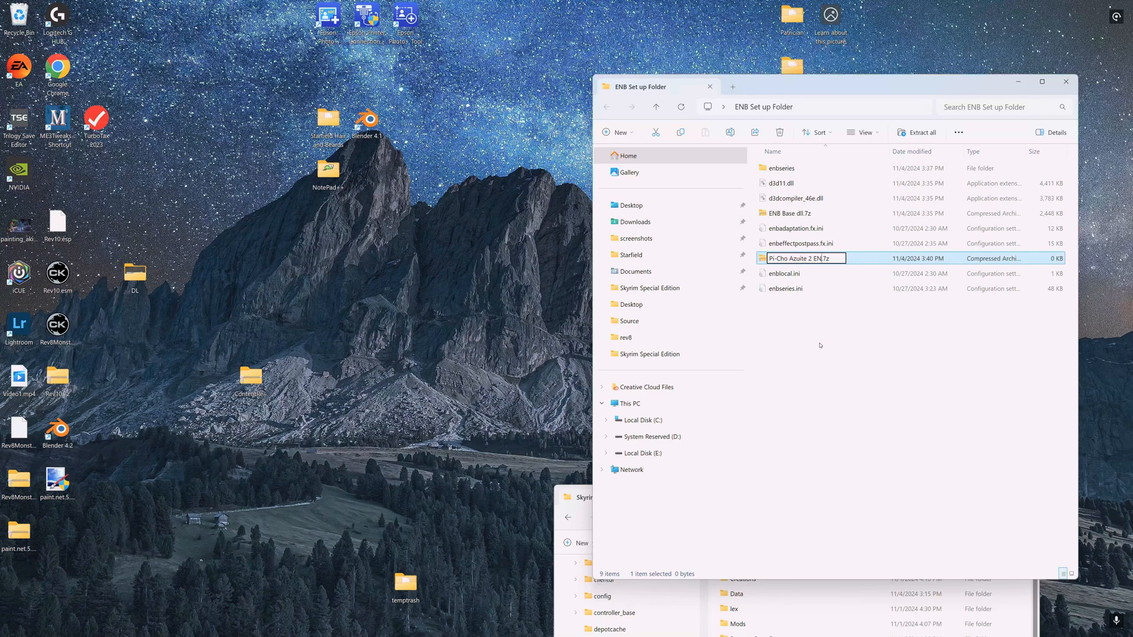
click(809, 346)
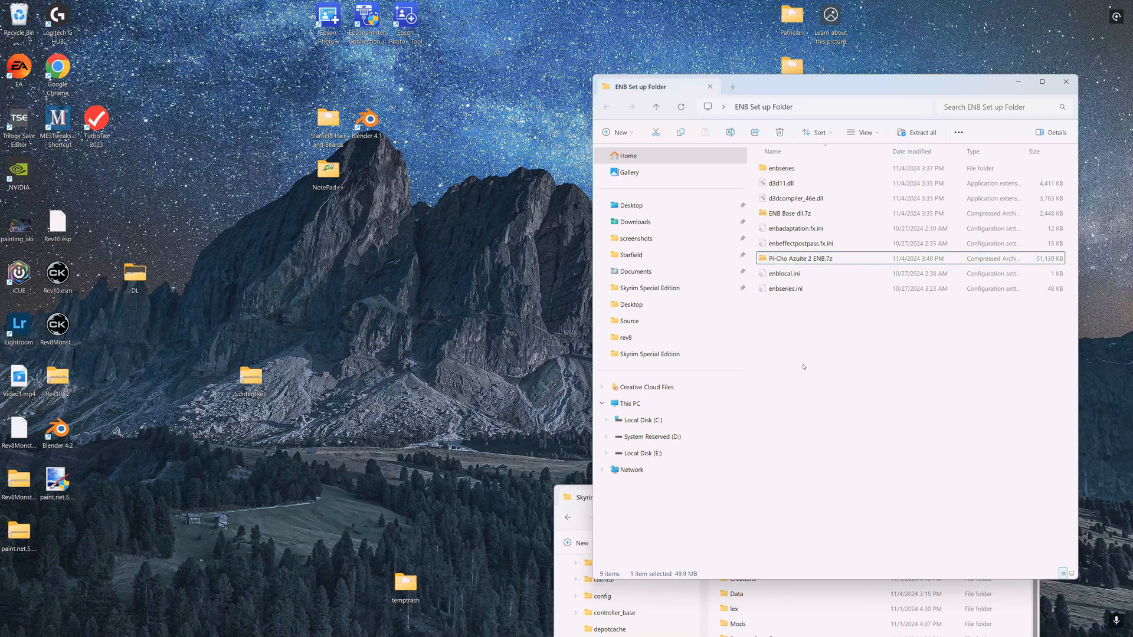
- Open Vortex and import the Pi-Cho Azuite 2 ENB.7z and ENB Base dll.7z archives into its mods list
mouse_move(417, 631)
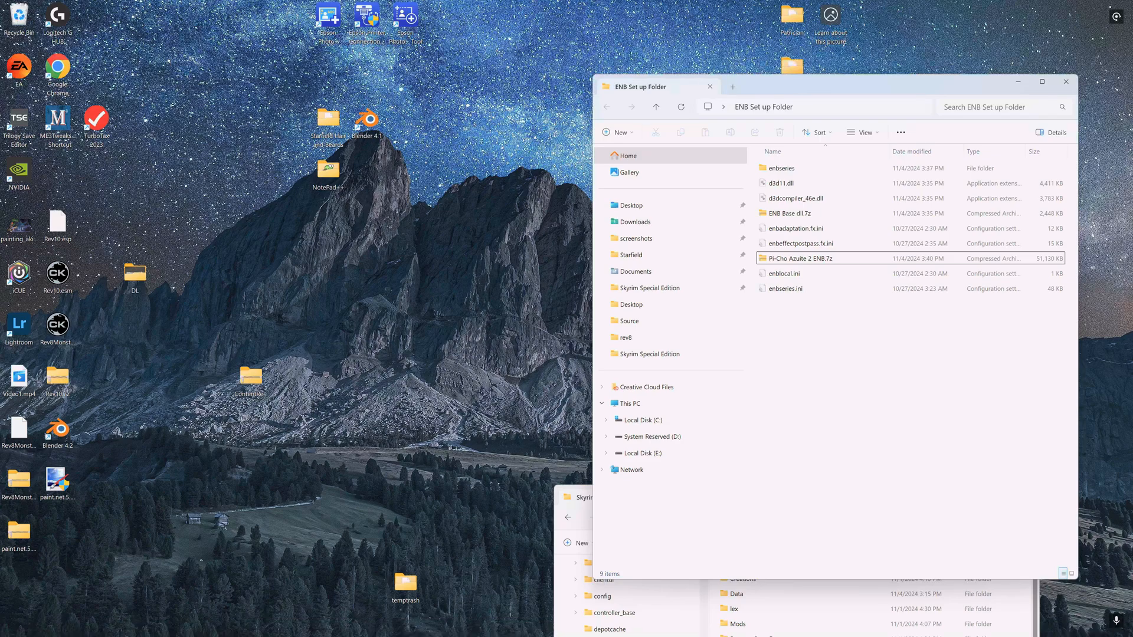
click(125, 633)
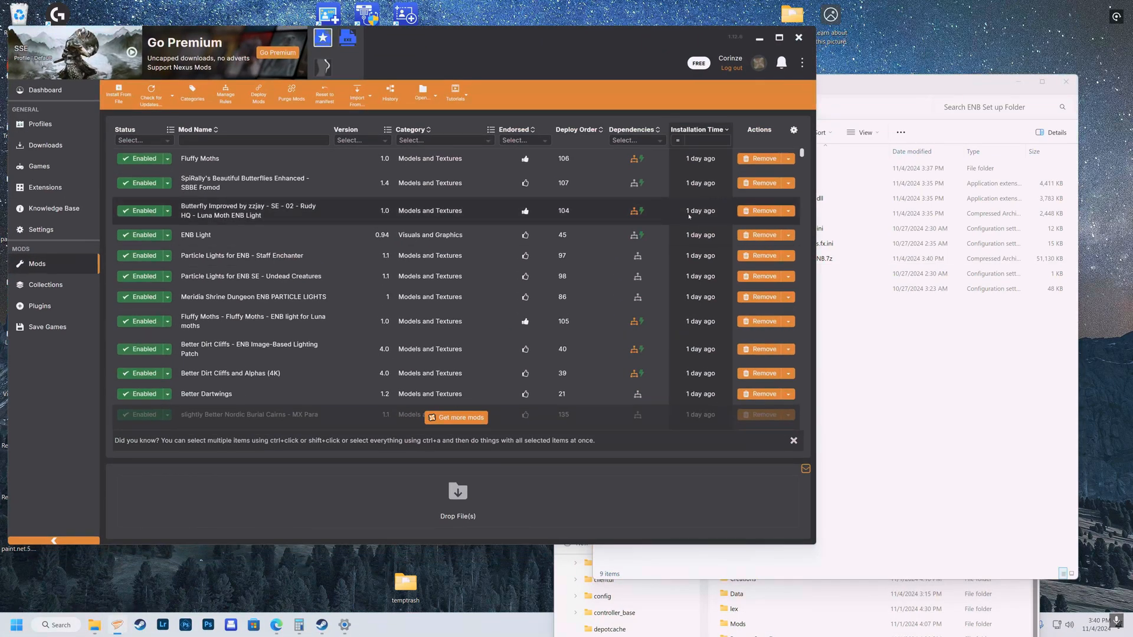
click(957, 80)
drag(958, 80, 1057, 69)
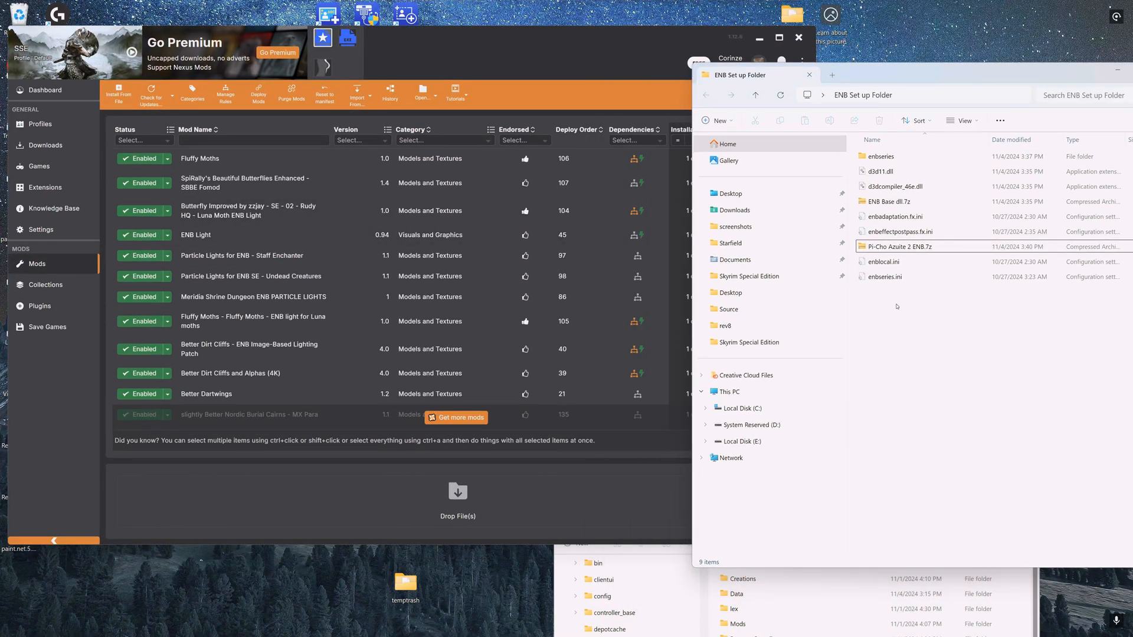
click(889, 250)
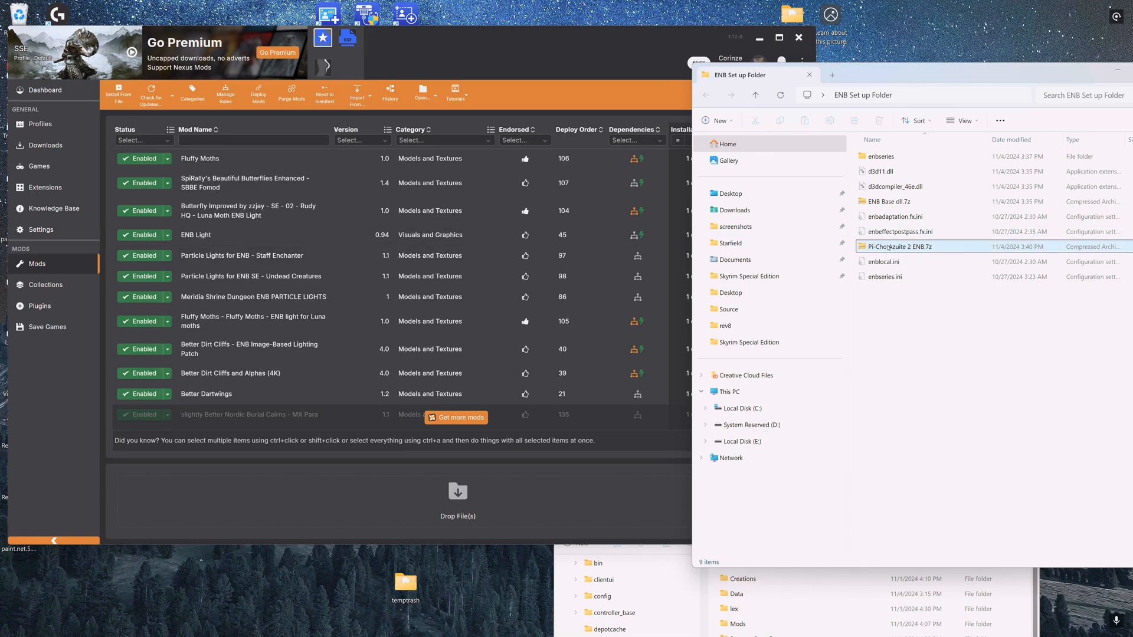
drag(890, 248, 420, 533)
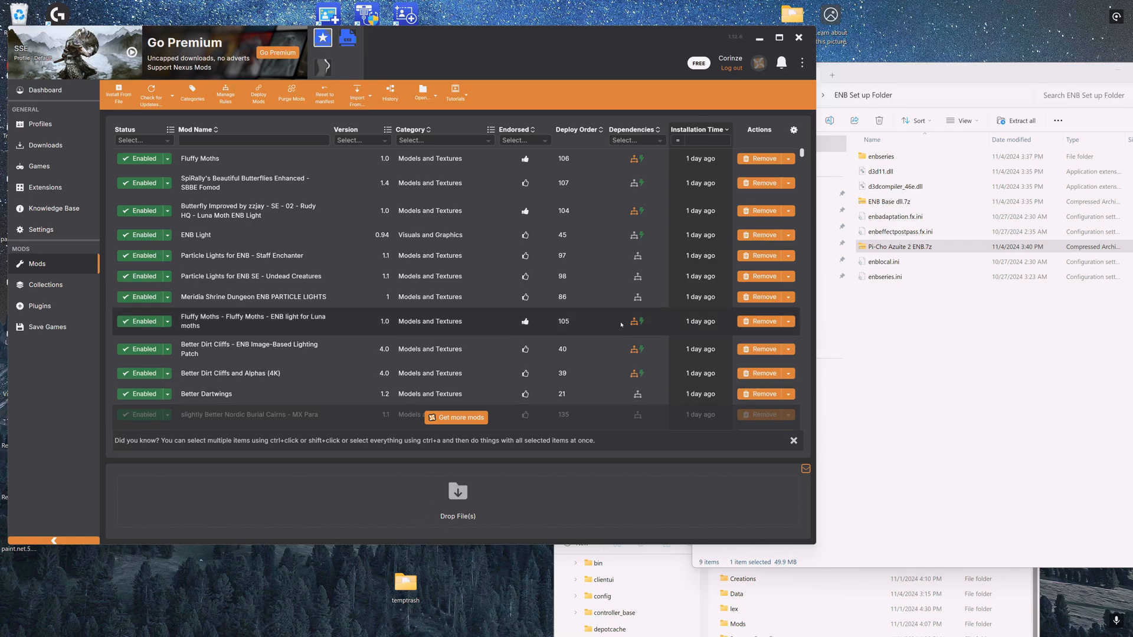
scroll(473, 313, down, 1)
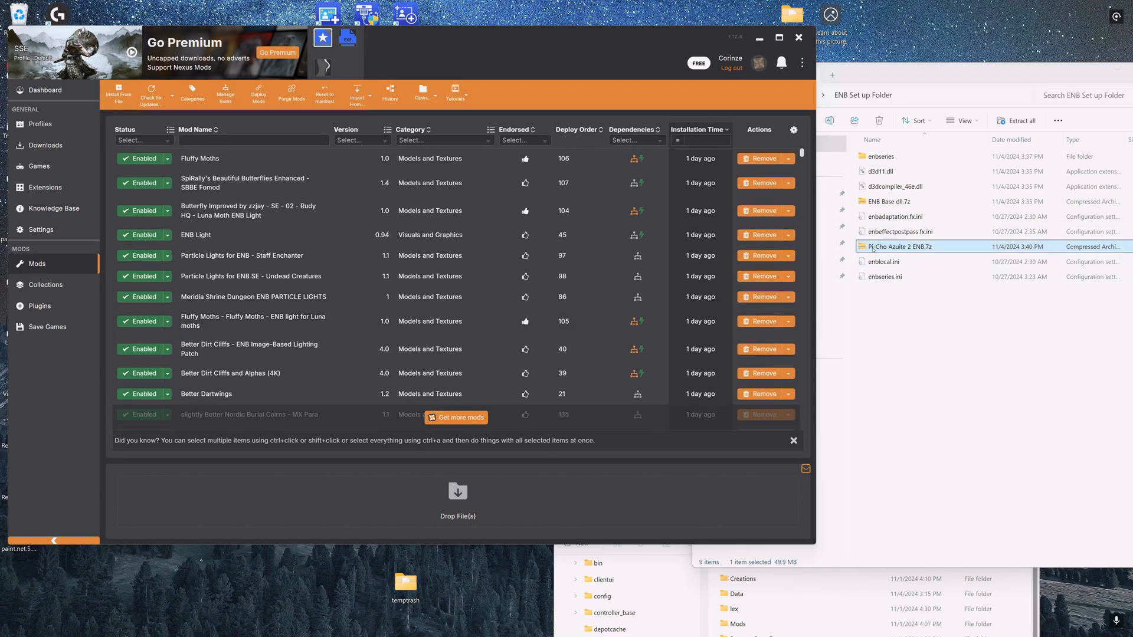
drag(874, 249, 581, 531)
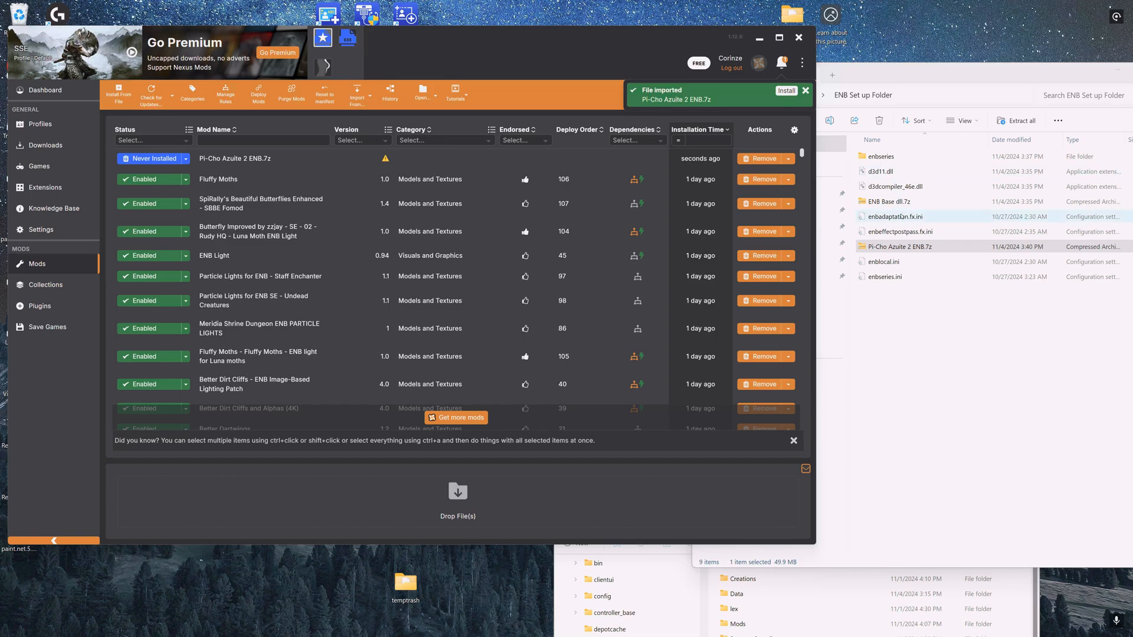
drag(888, 201, 583, 532)
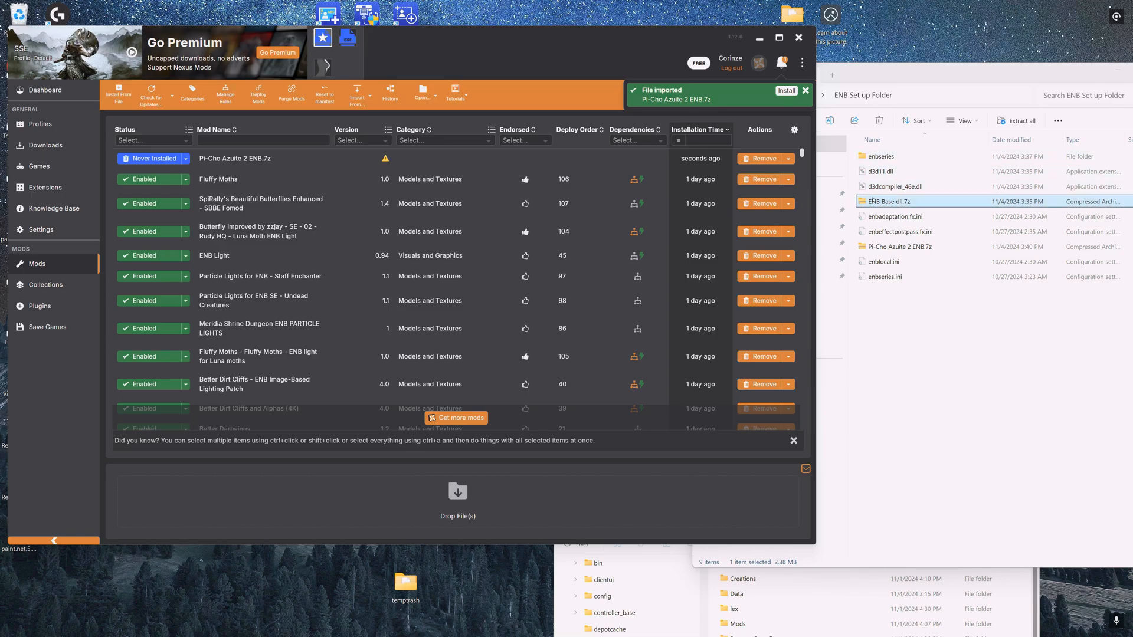
drag(862, 201, 662, 511)
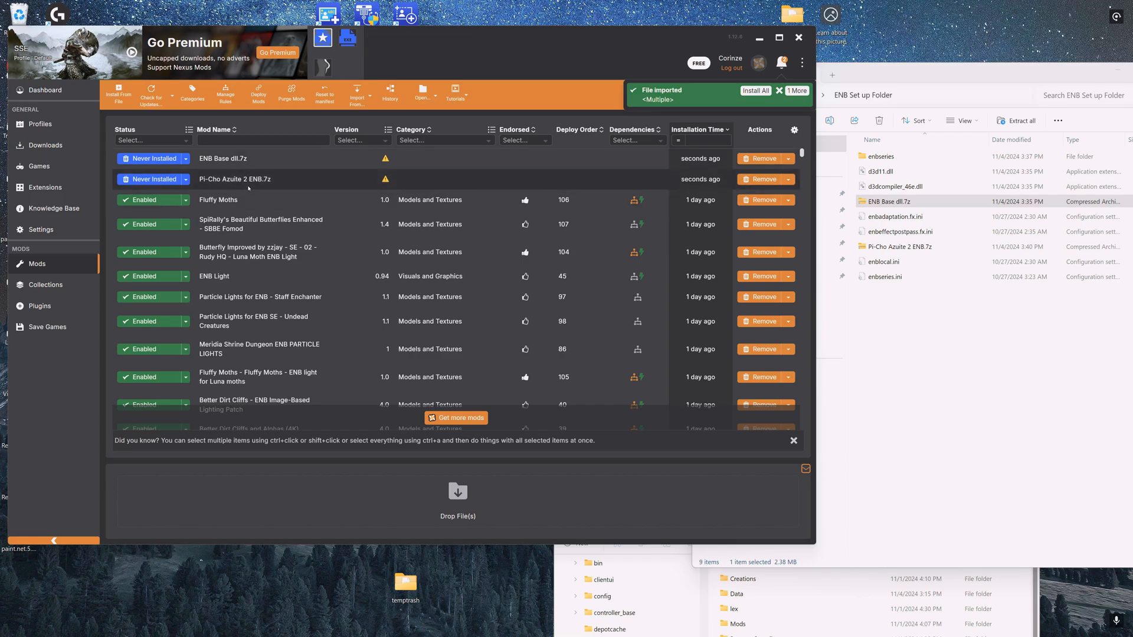
- Unpack both imported archives as-is as mods
right_click(321, 179)
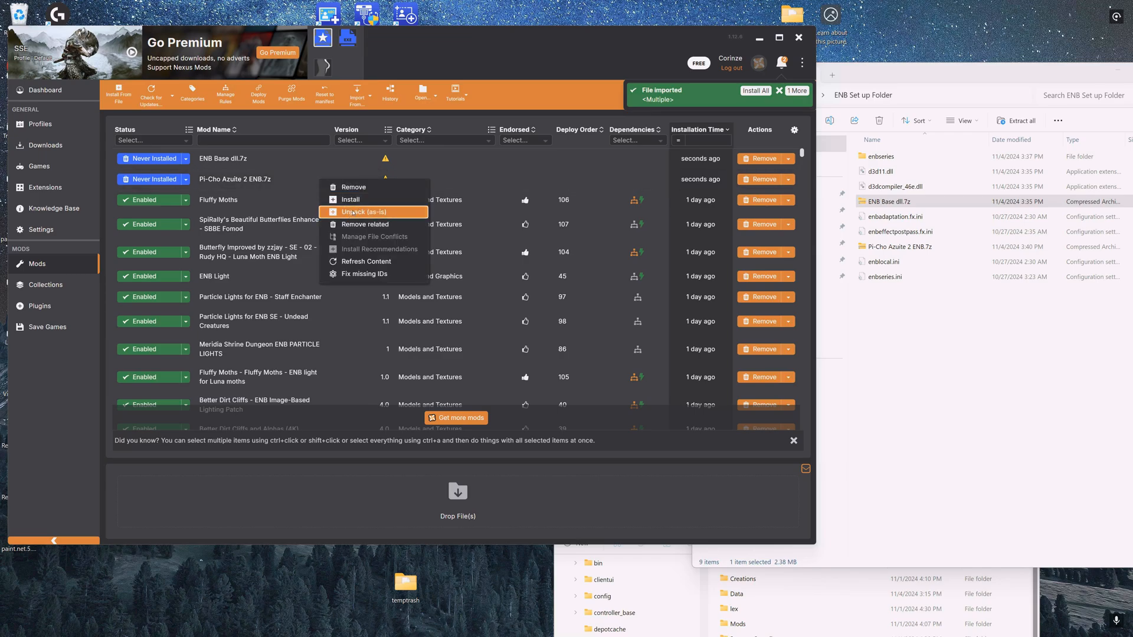
click(353, 213)
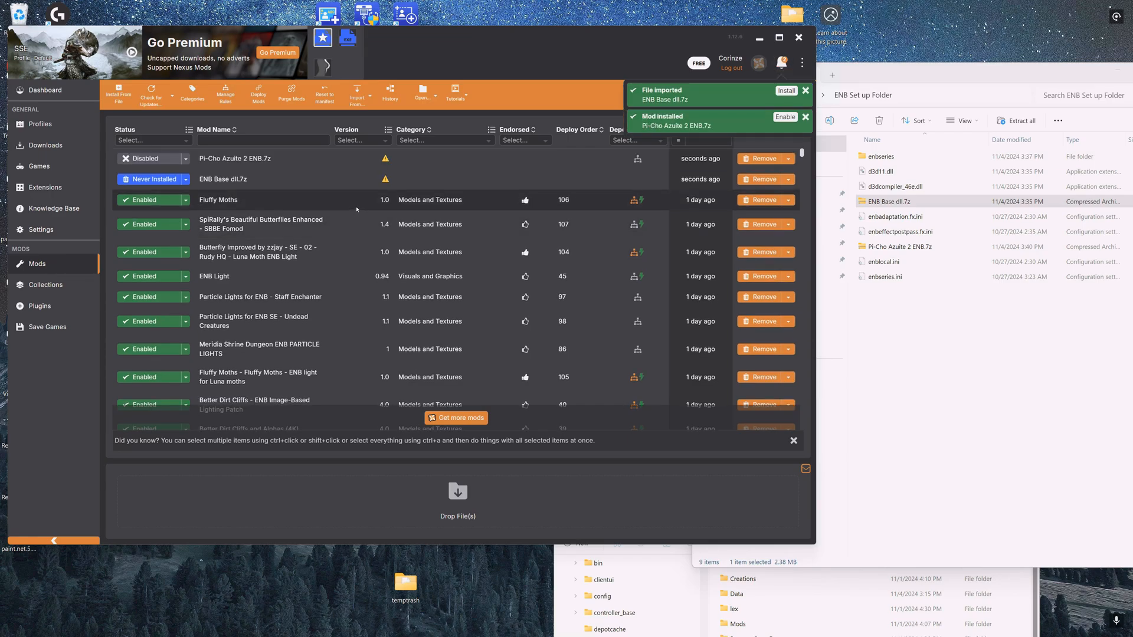
right_click(232, 181)
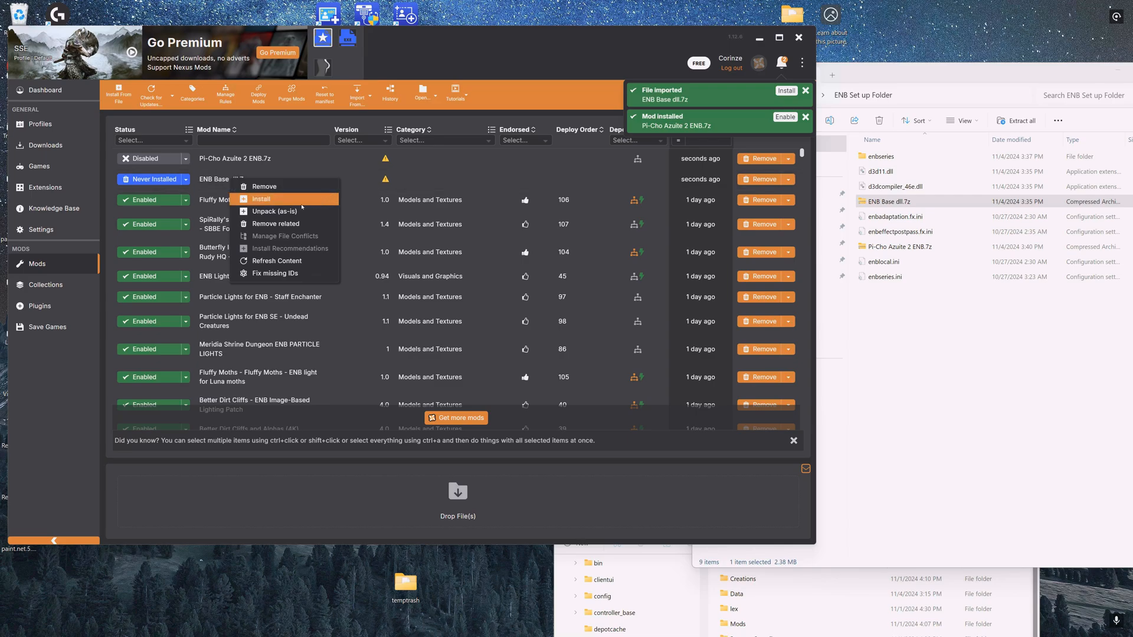
click(273, 215)
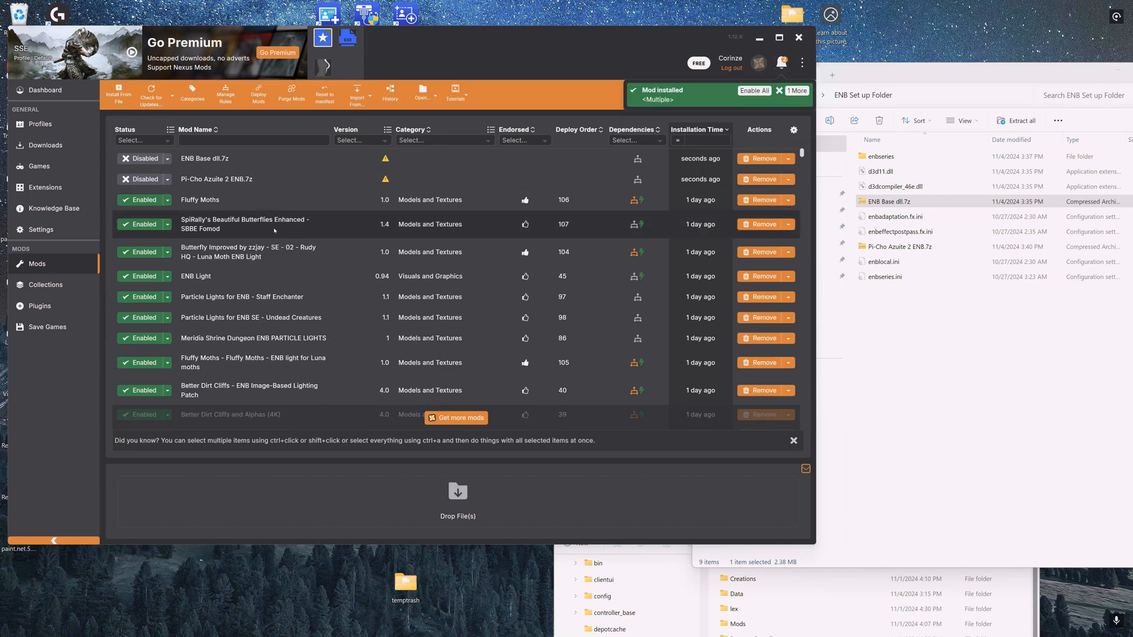
- Set the Mod Type of the ENB Base dll.7z mod to ENB
click(361, 158)
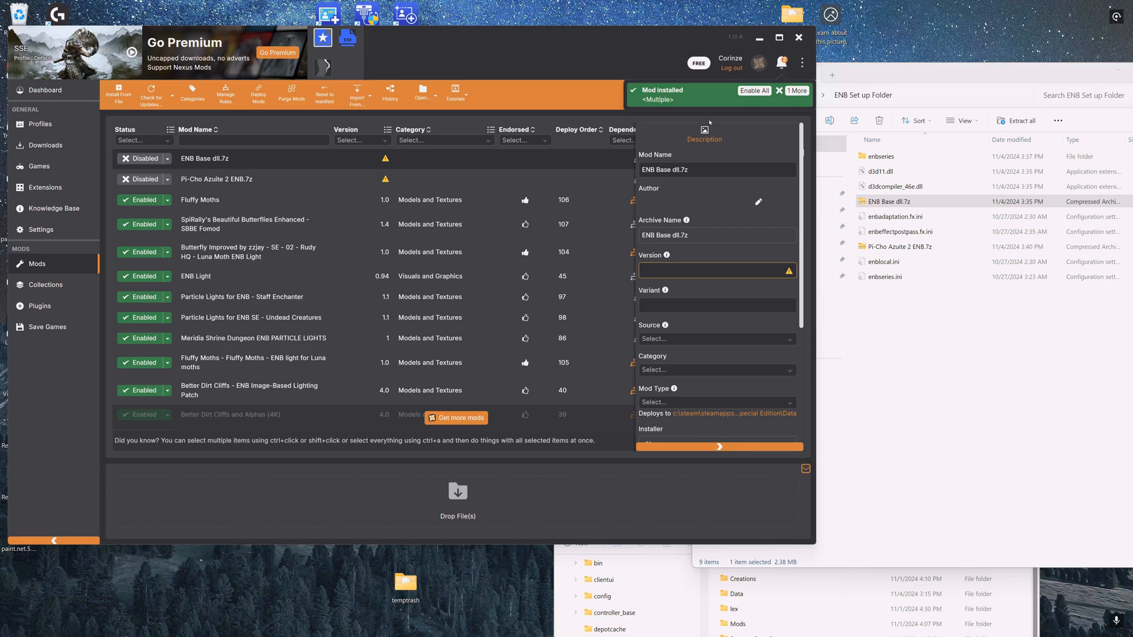
scroll(669, 263, down, 3)
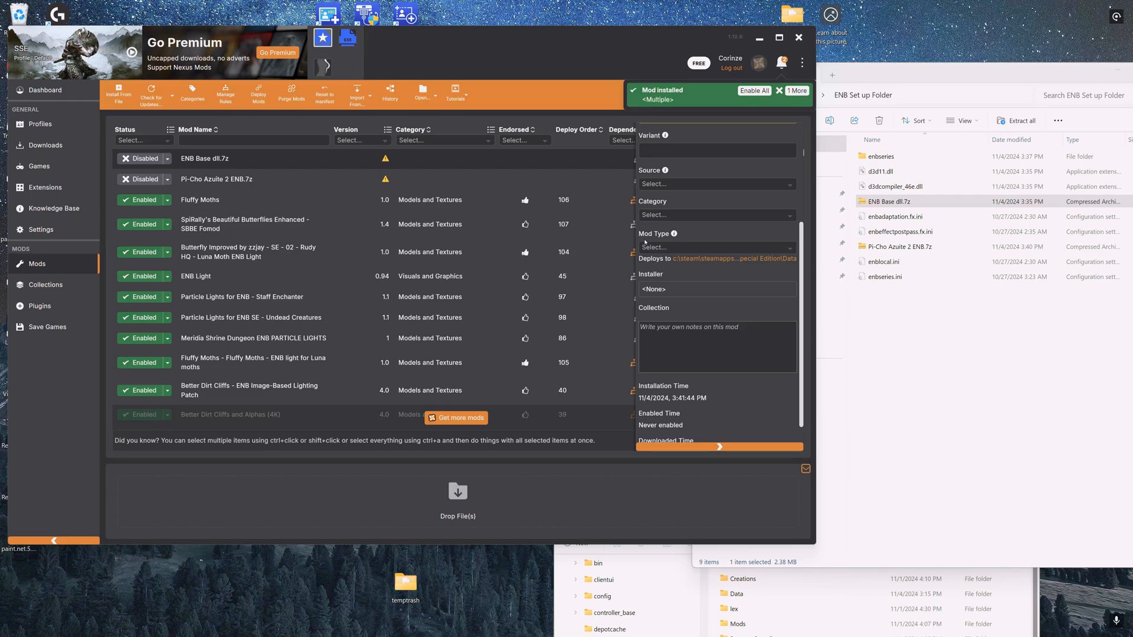
click(646, 249)
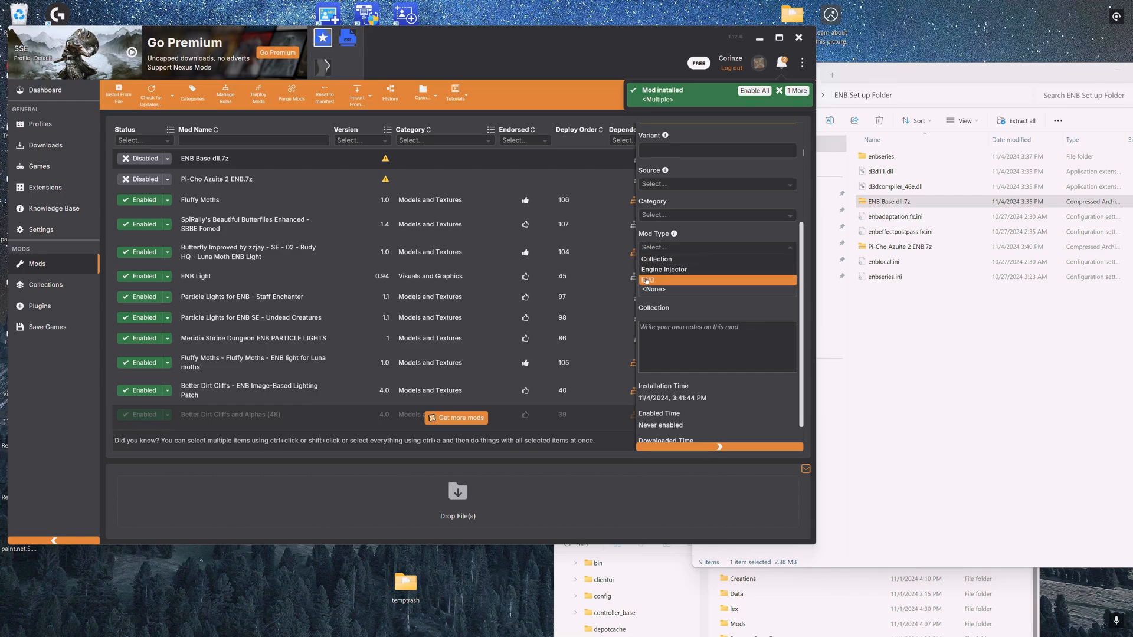
click(653, 282)
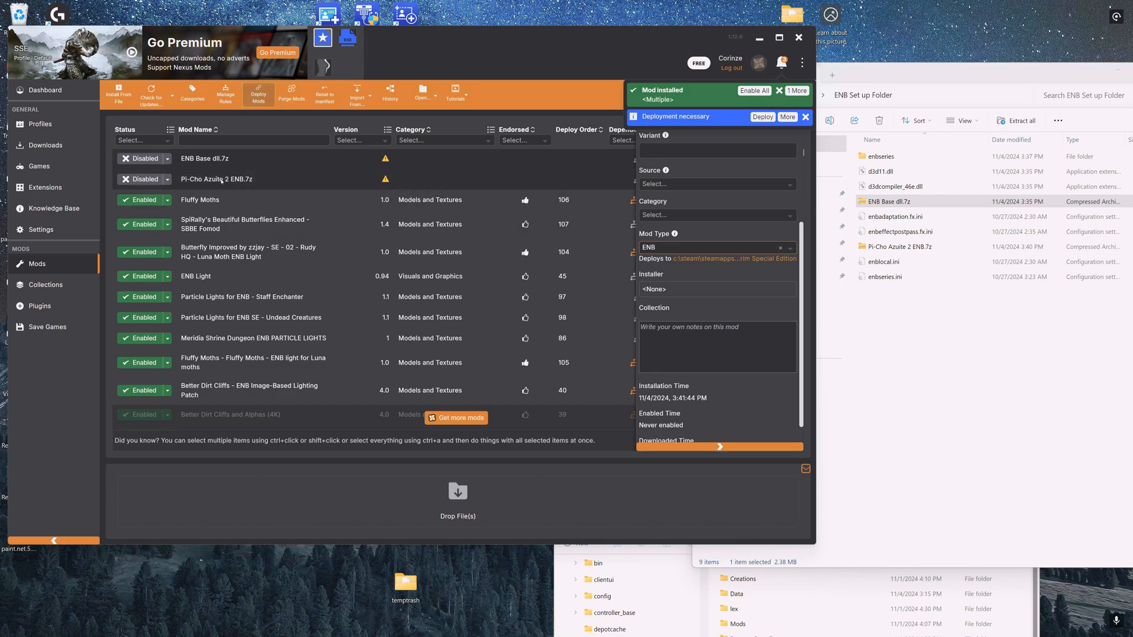
- Set the Mod Type of the Pi-Cho Azuite 2 ENB.7z mod to ENB and close the details panel
double_click(221, 181)
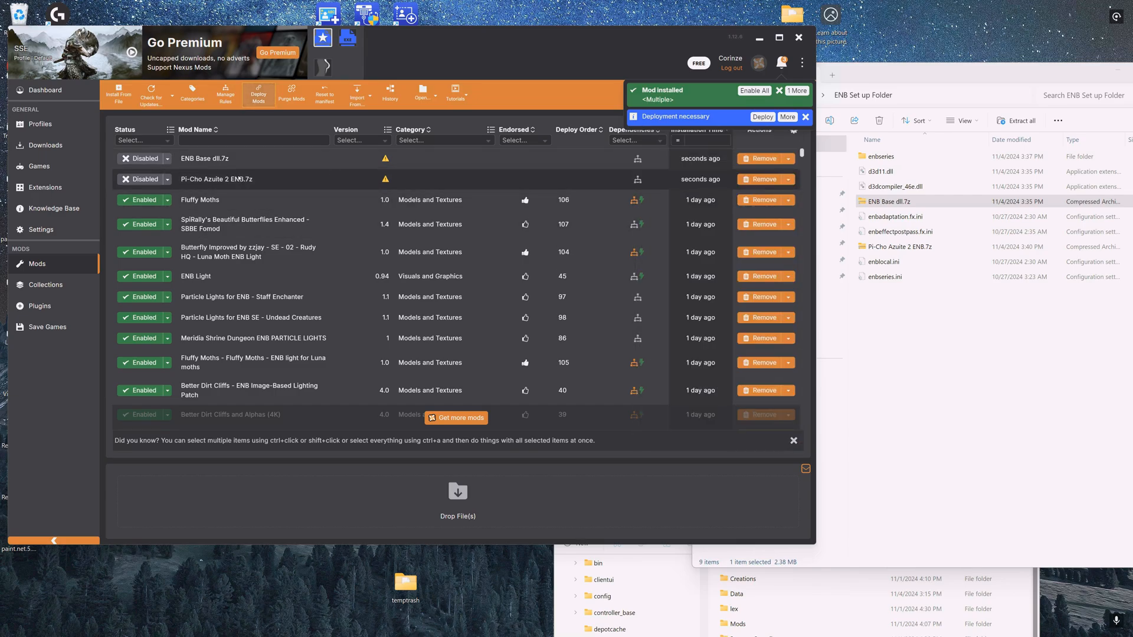
click(239, 178)
click(658, 248)
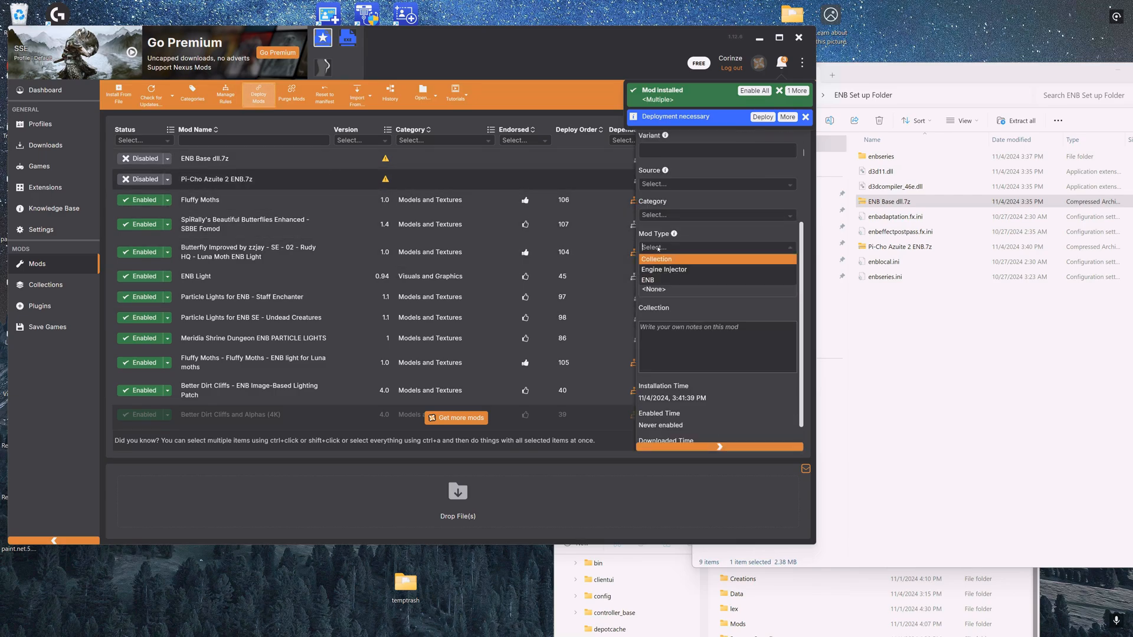
click(649, 280)
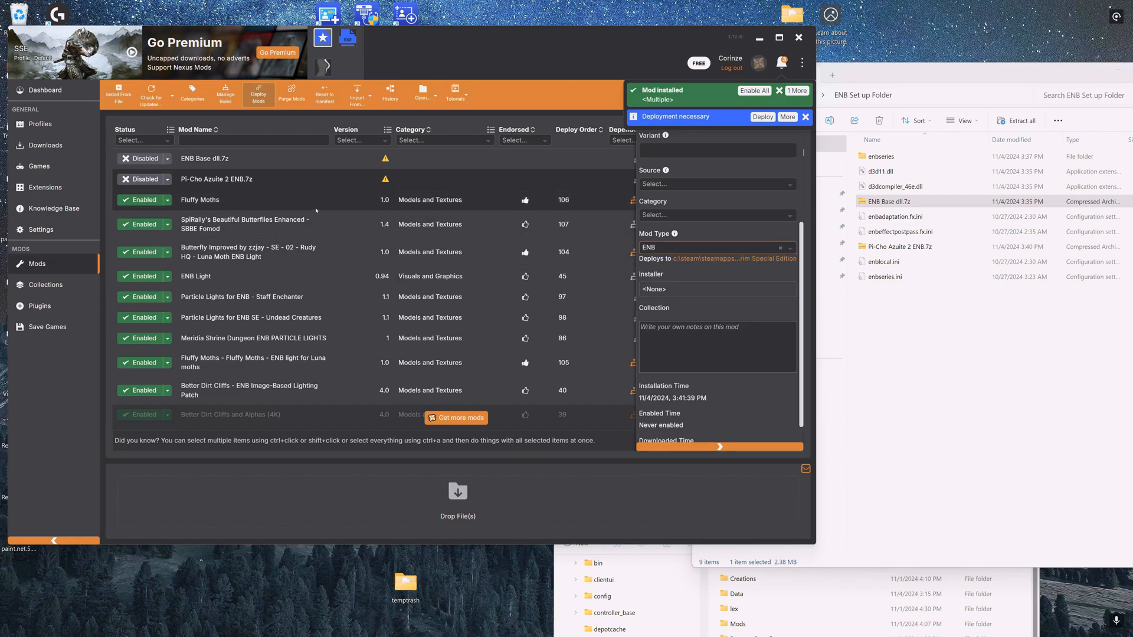
double_click(285, 161)
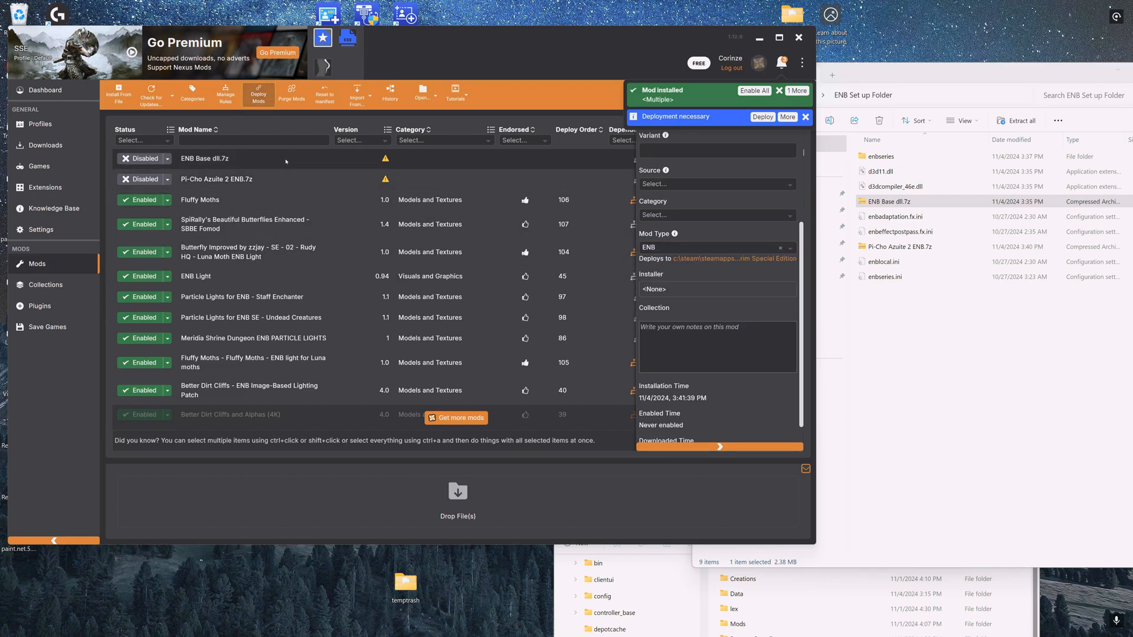
double_click(334, 165)
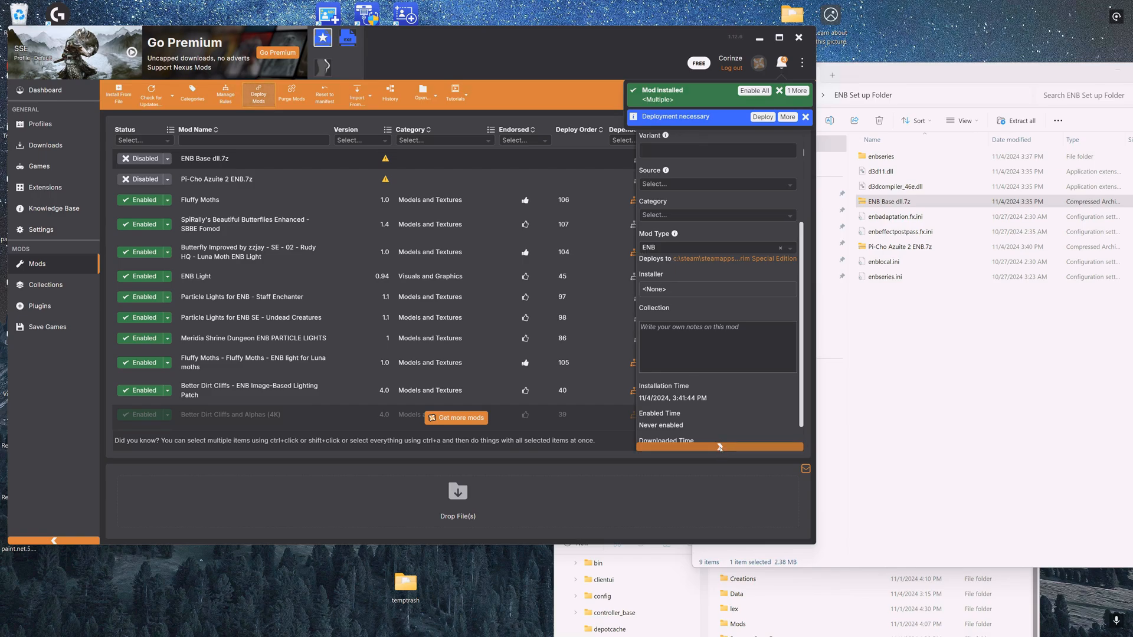
click(722, 447)
- Enable the ENB Base dll.7z and Pi-Cho Azuite 2 ENB.7z mods
click(779, 37)
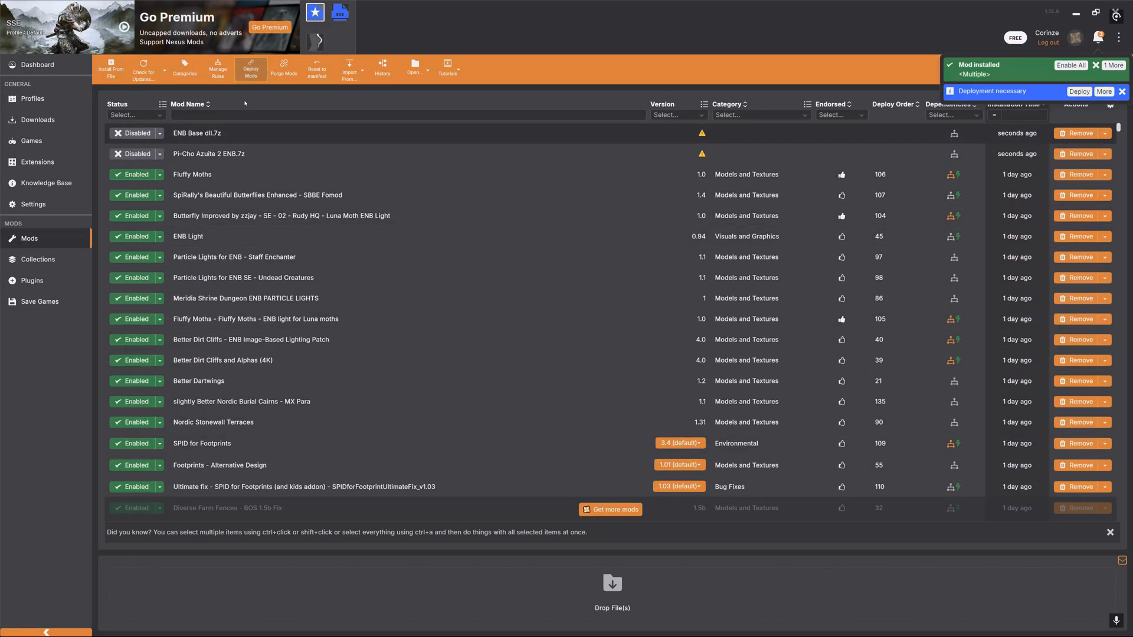
click(146, 134)
click(134, 154)
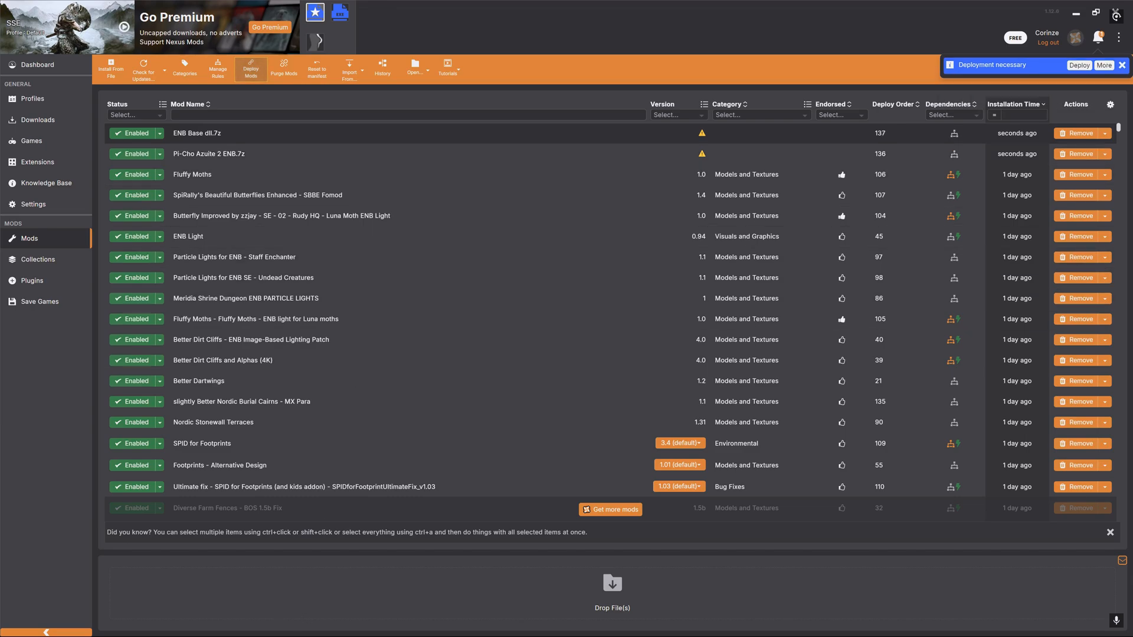
- Close the ENB setup folder window and browse to the Skyrim Special Edition game folder beside Vortex
click(1095, 13)
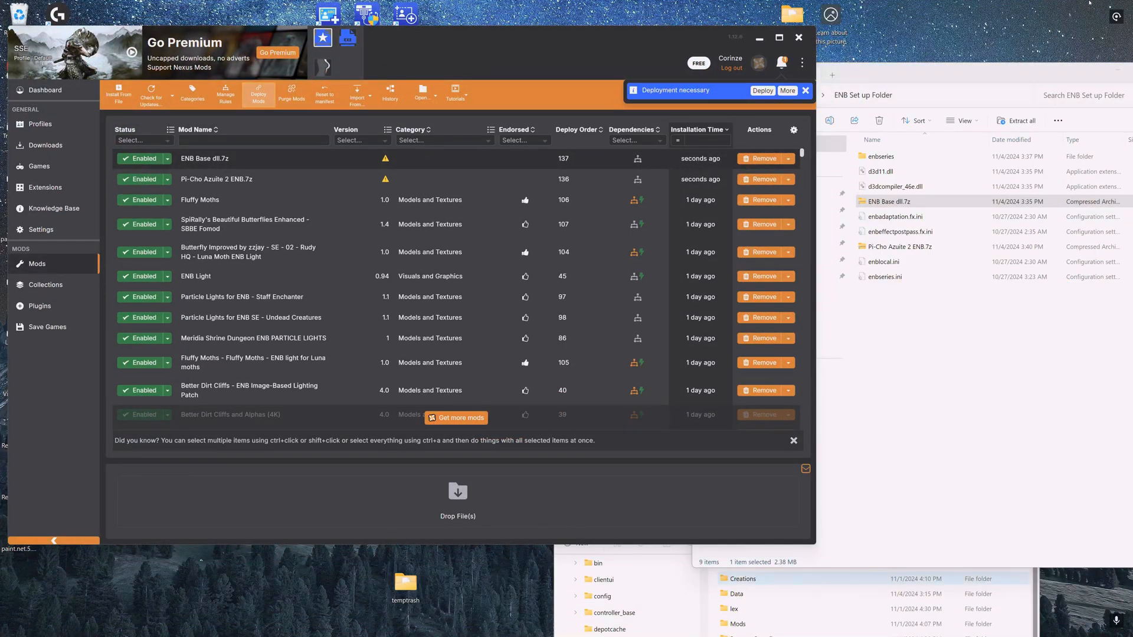
click(1016, 70)
click(991, 75)
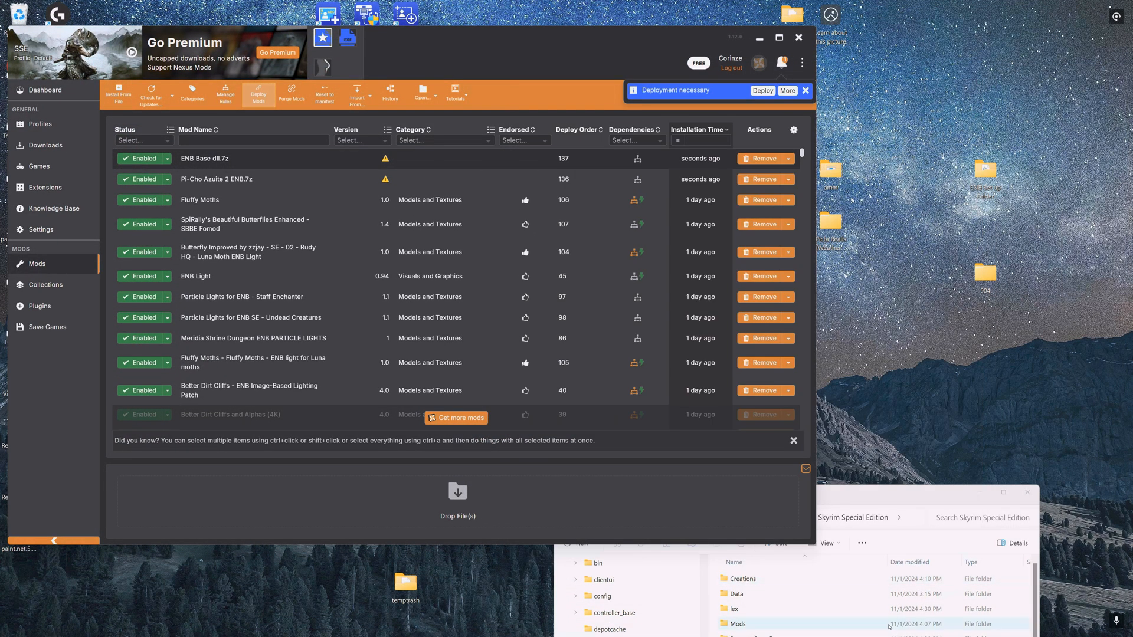
drag(921, 487, 785, 127)
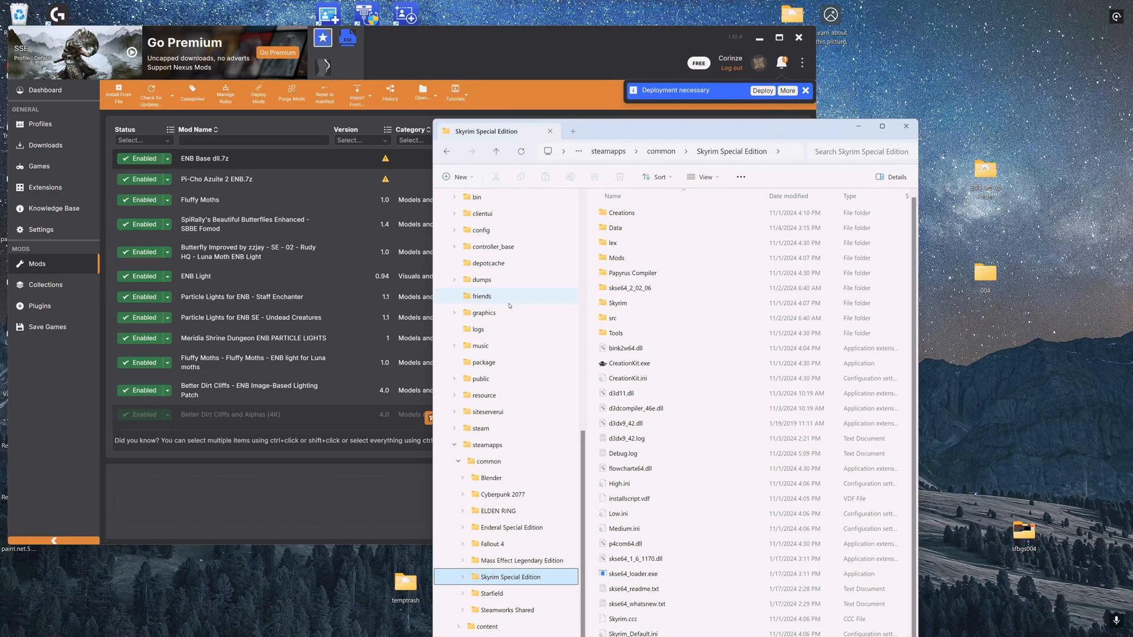
scroll(489, 283, up, 10)
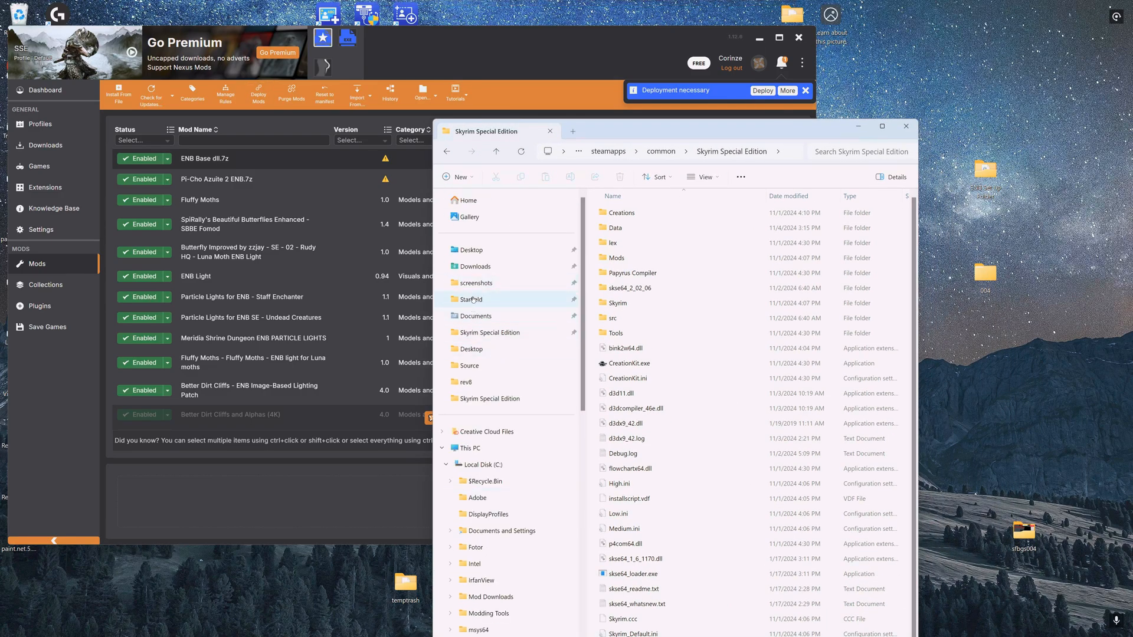
click(472, 300)
scroll(503, 246, up, 10)
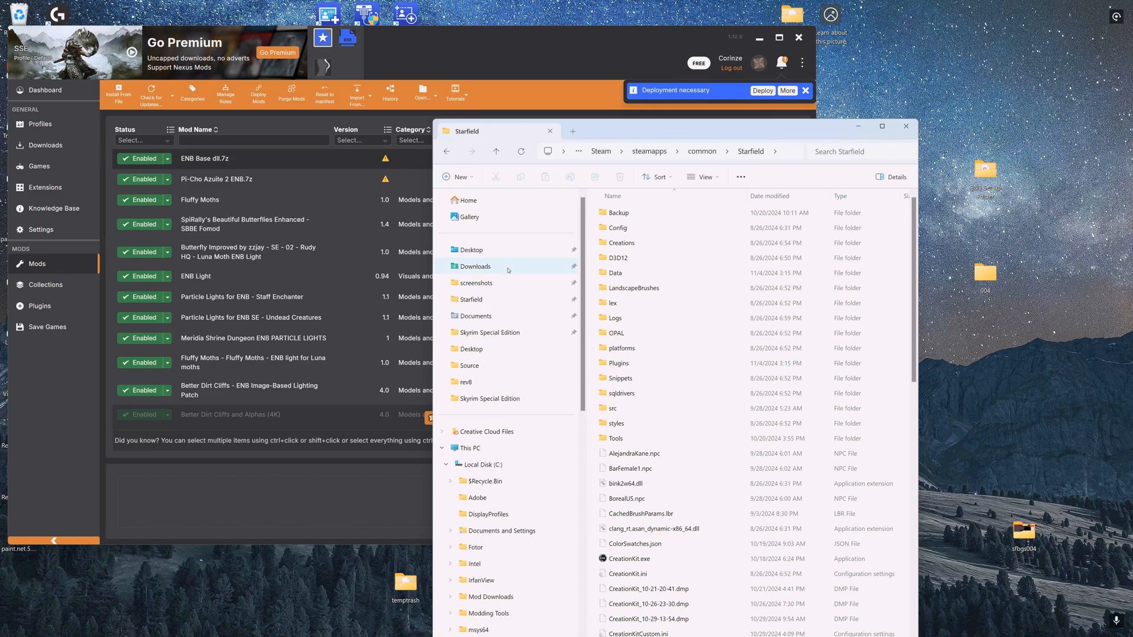
click(485, 333)
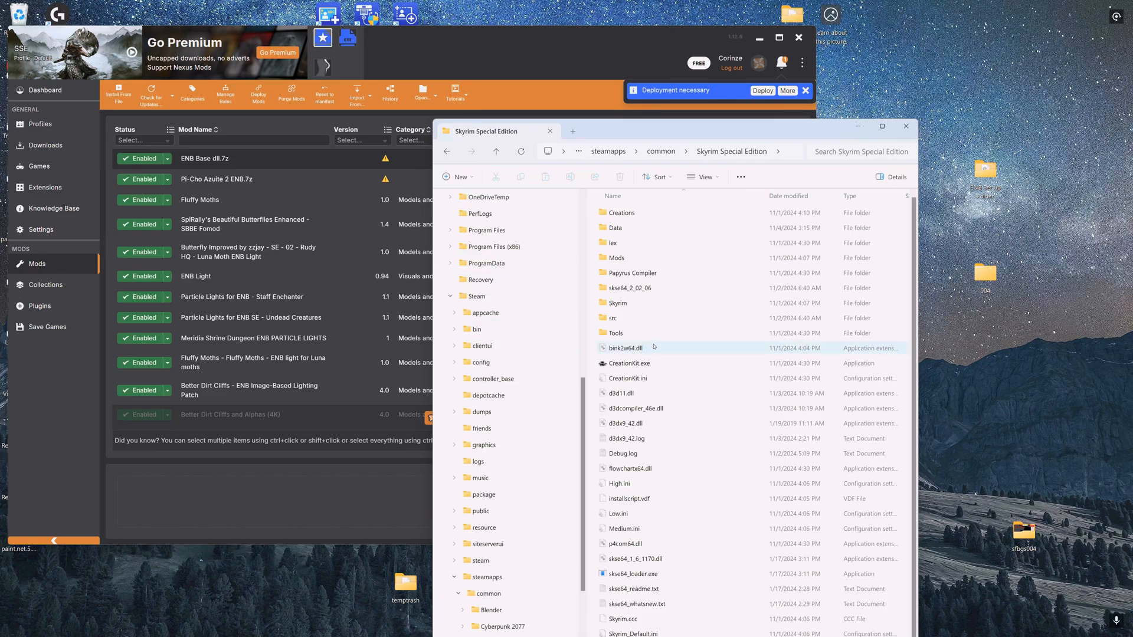
scroll(626, 333, down, 3)
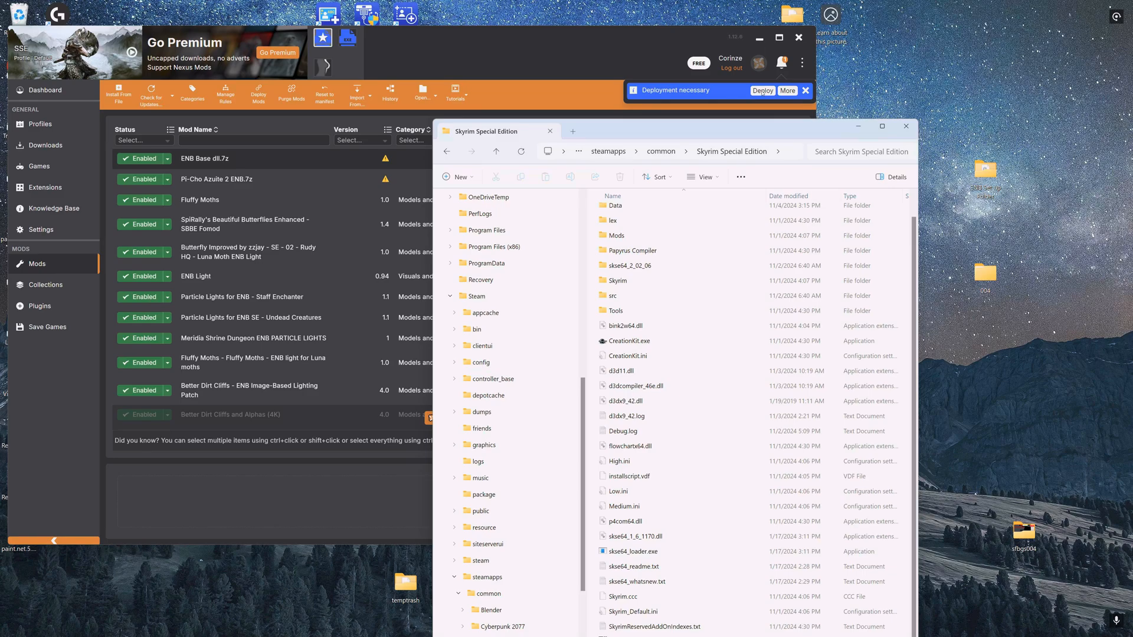
- Deploy the enabled mods and dismiss the redundant mods dialog
click(763, 91)
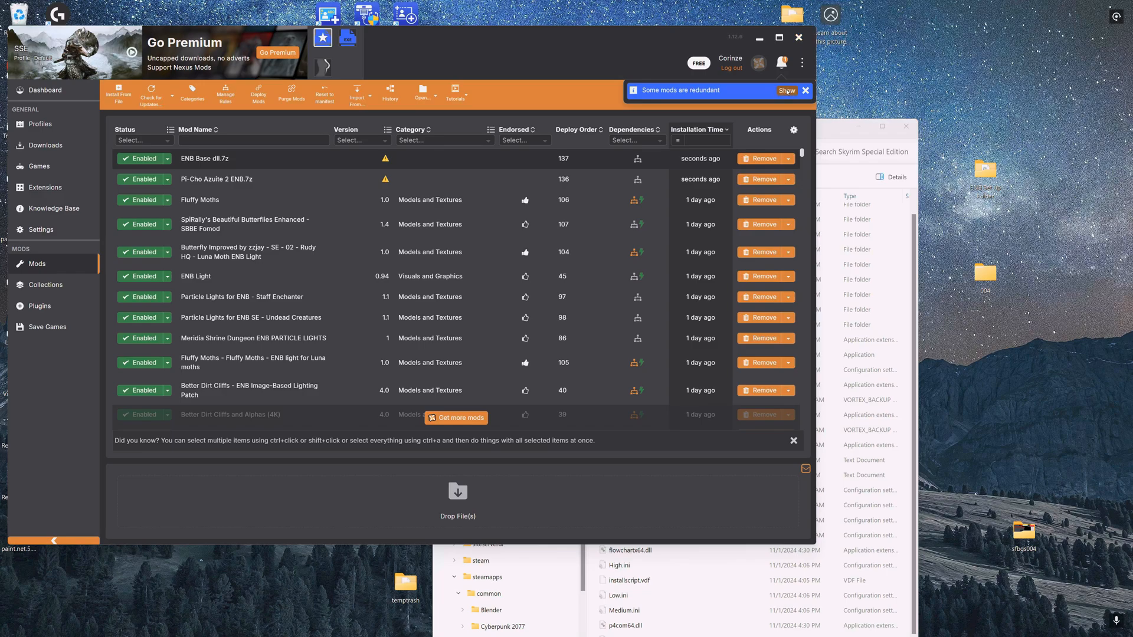
click(784, 92)
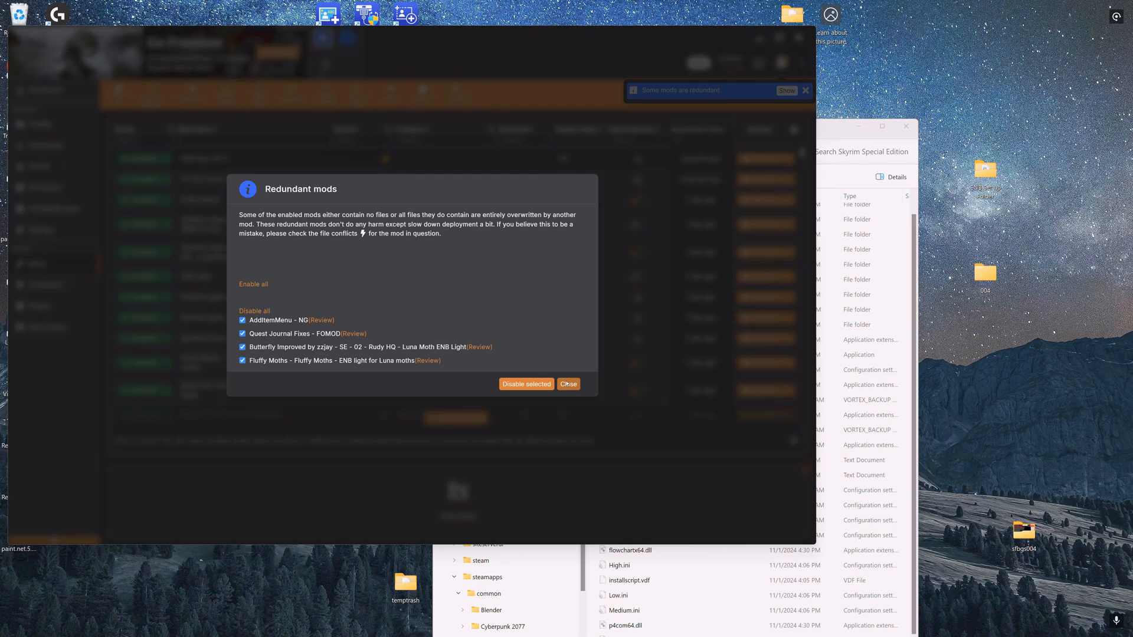
key(Escape)
- Examine the deployed ENB files and the enbseries folder inside the Skyrim Special Edition game folder
click(830, 132)
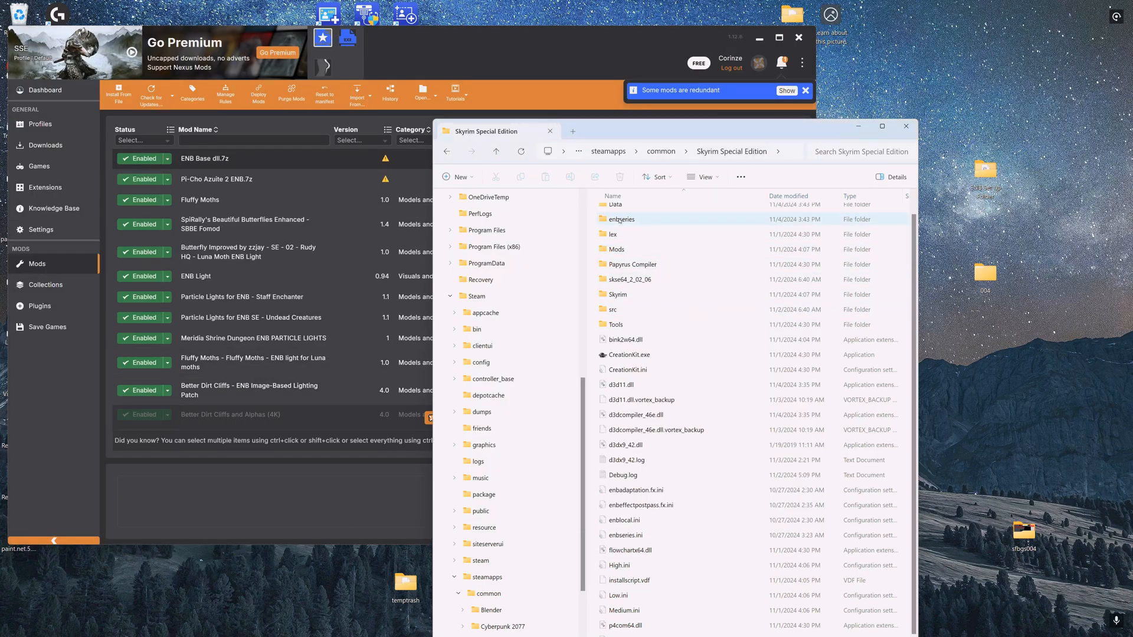
double_click(619, 220)
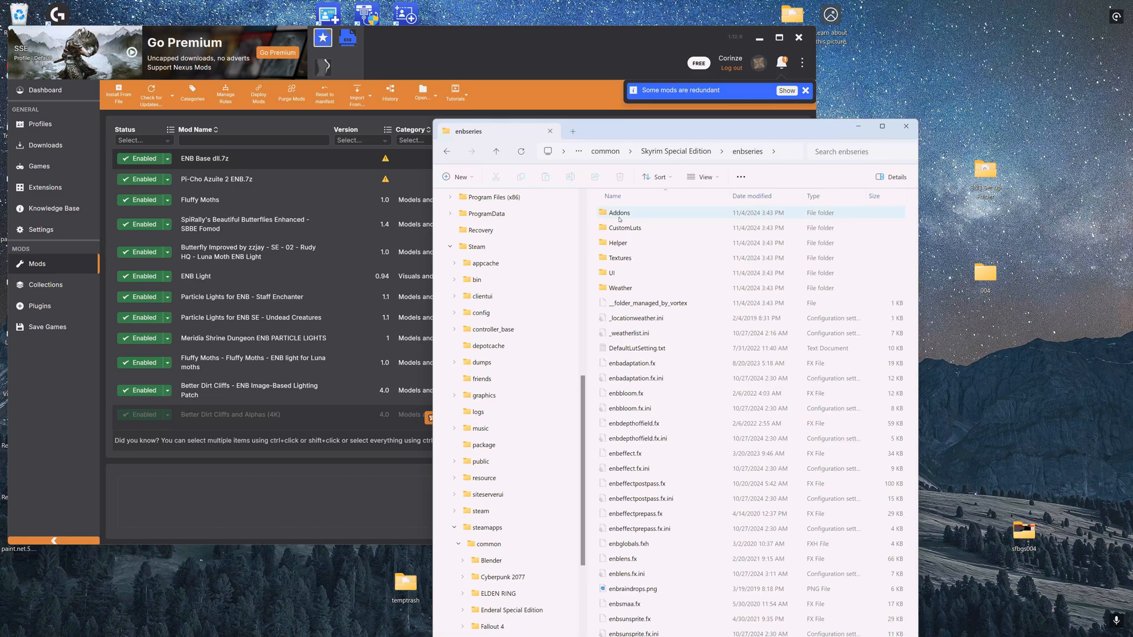
click(496, 150)
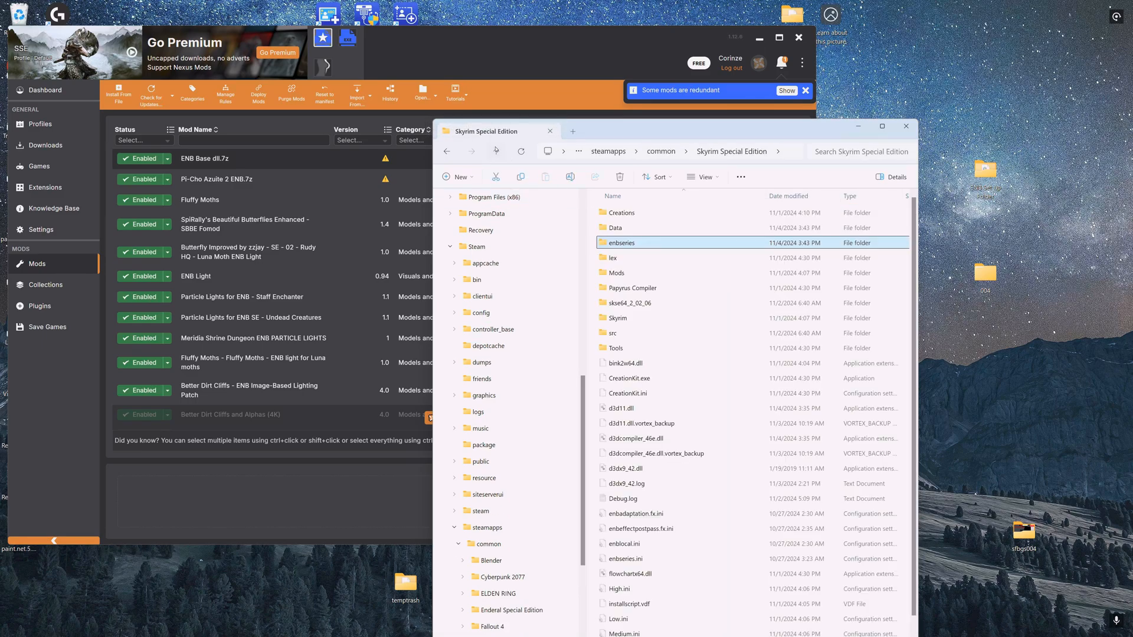
scroll(654, 370, down, 2)
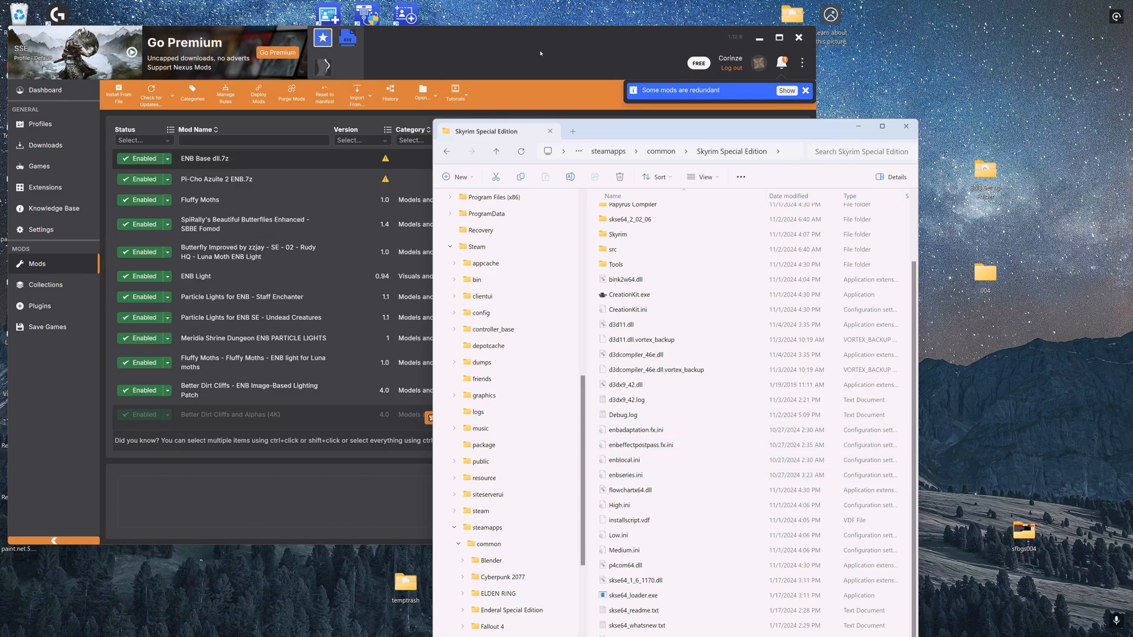
- Launch Skyrim Special Edition and continue from the last saved game
click(500, 56)
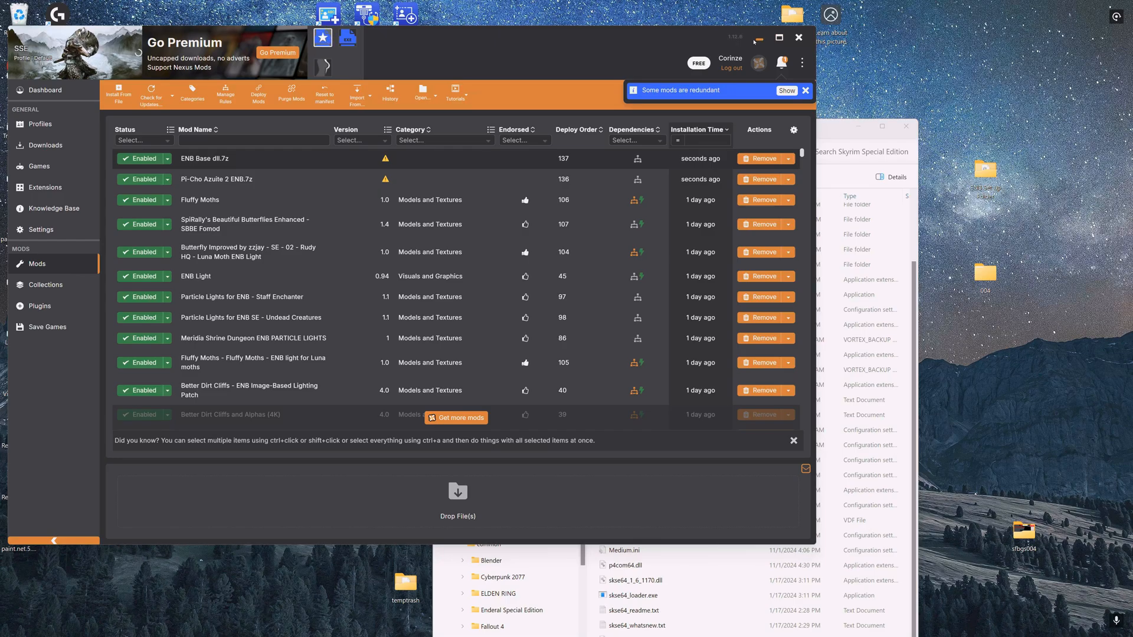
click(759, 39)
click(859, 128)
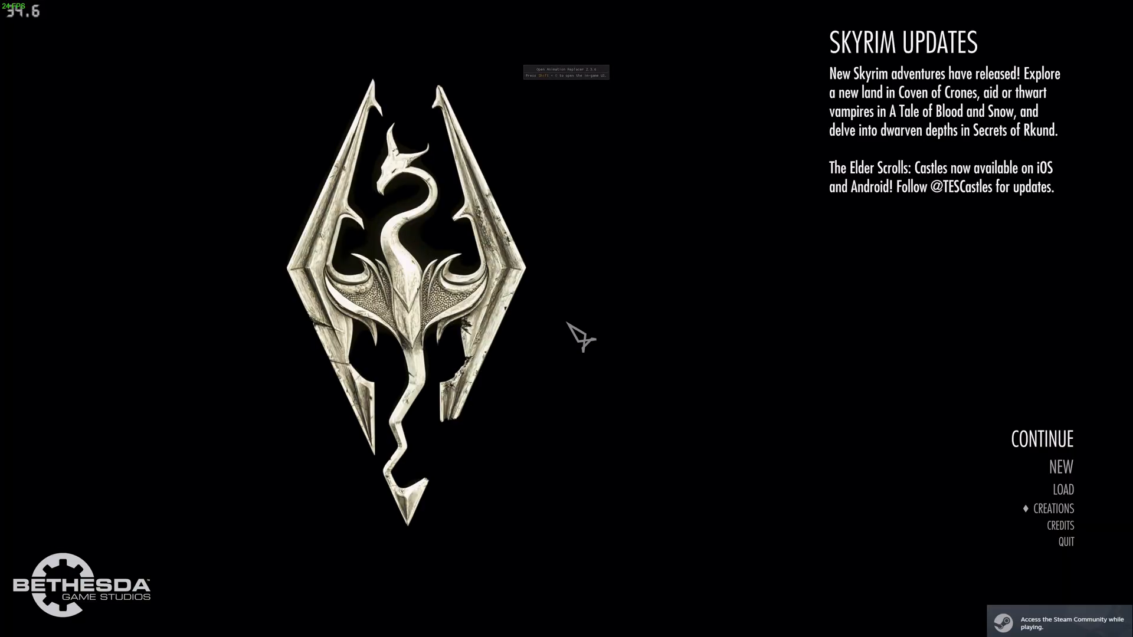
click(1046, 436)
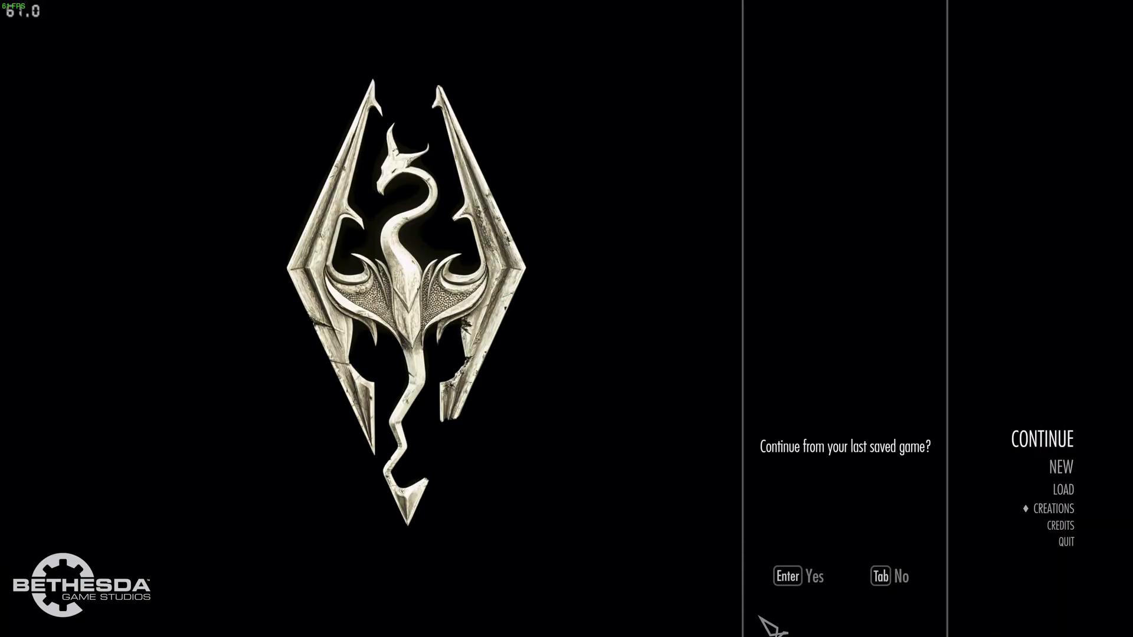
click(789, 590)
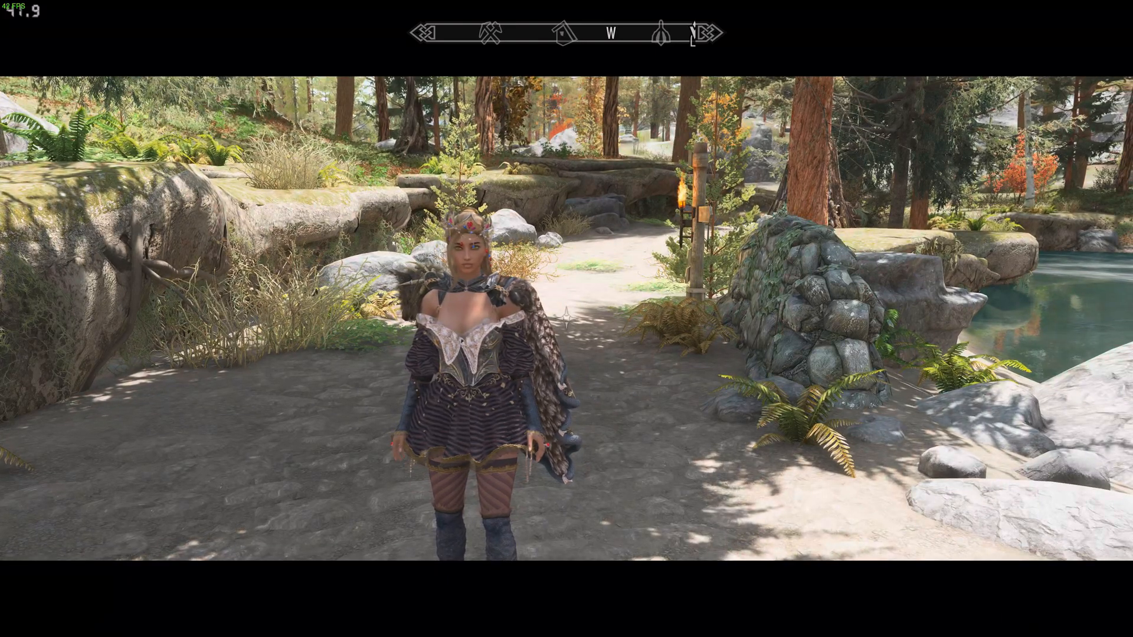
- Toggle the ENB configuration menu and the game menu in-game
key(shift+Return)
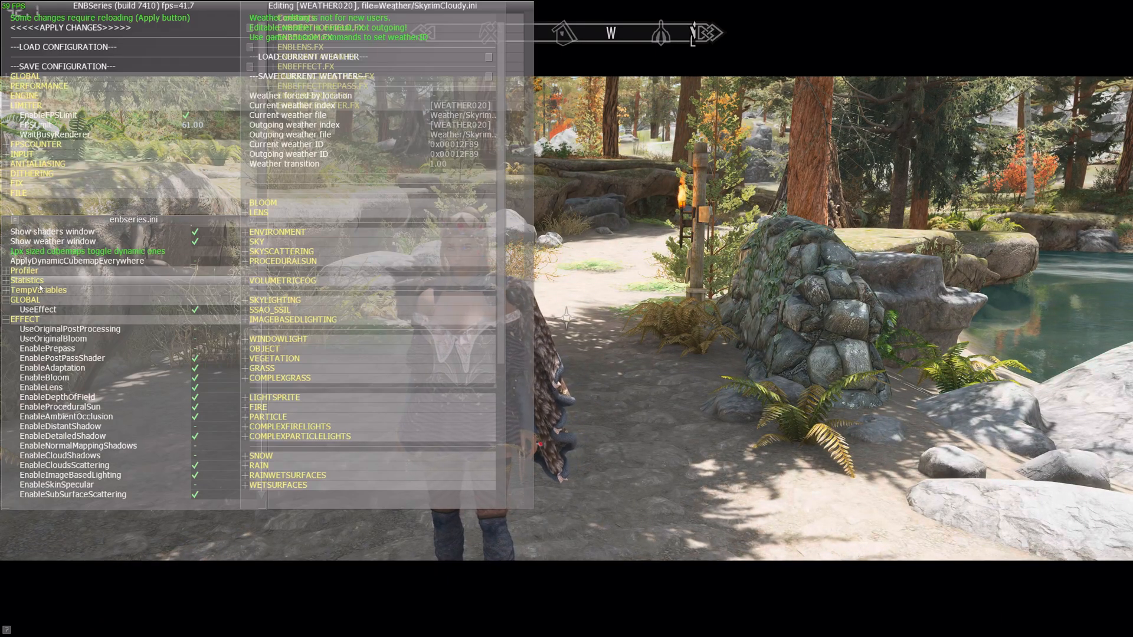
key(shift+Return)
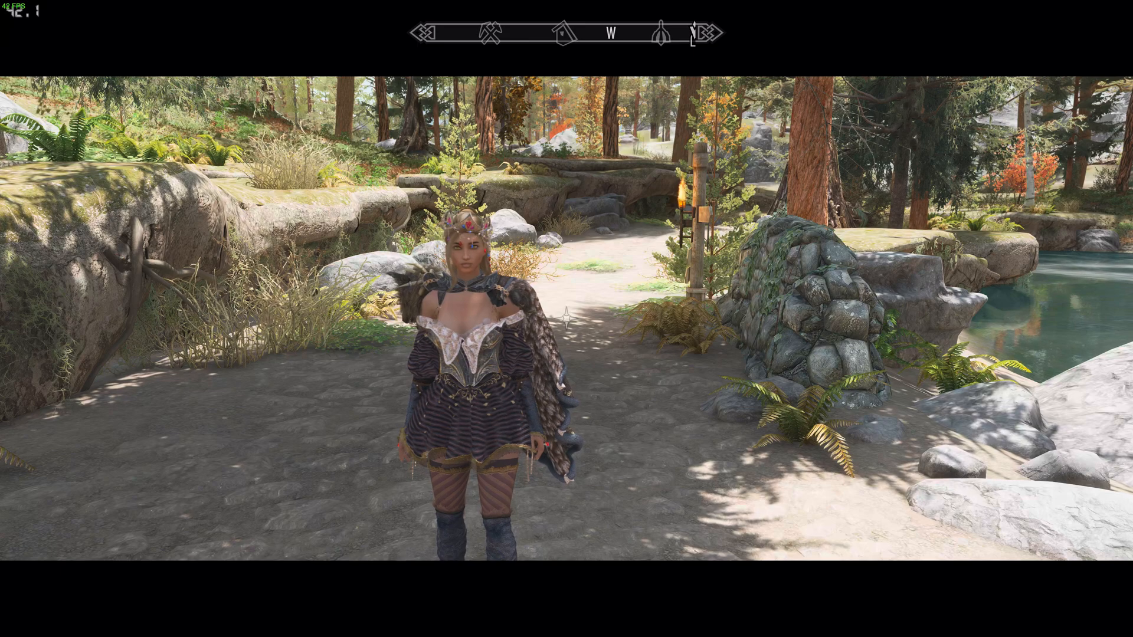
key(Tab)
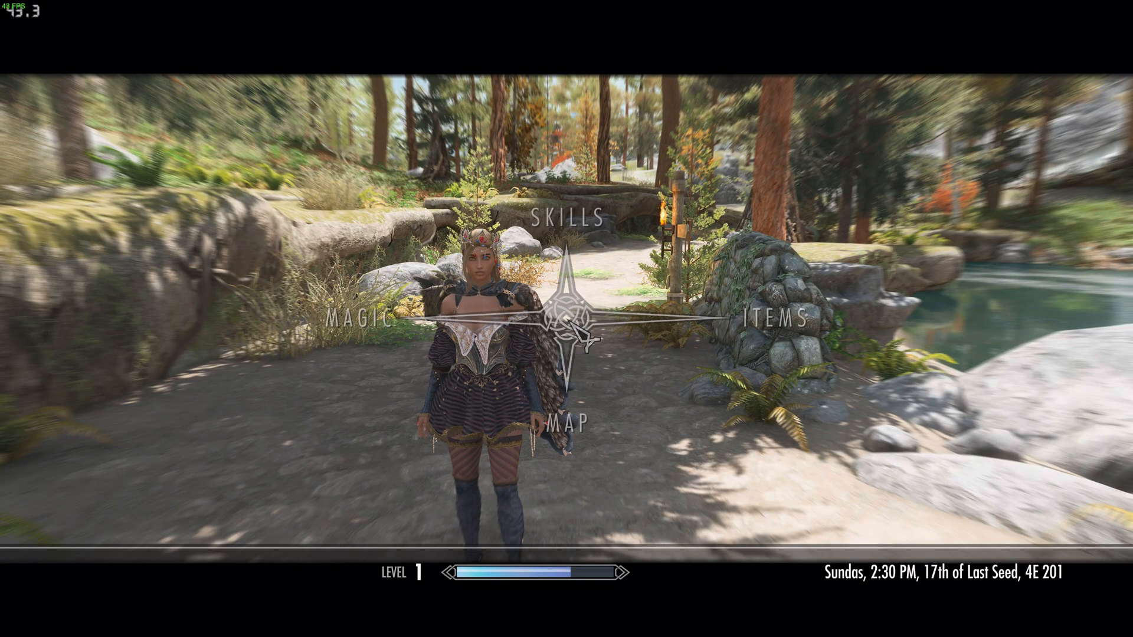
key(Tab)
- Open and close the in-game console
key(grave)
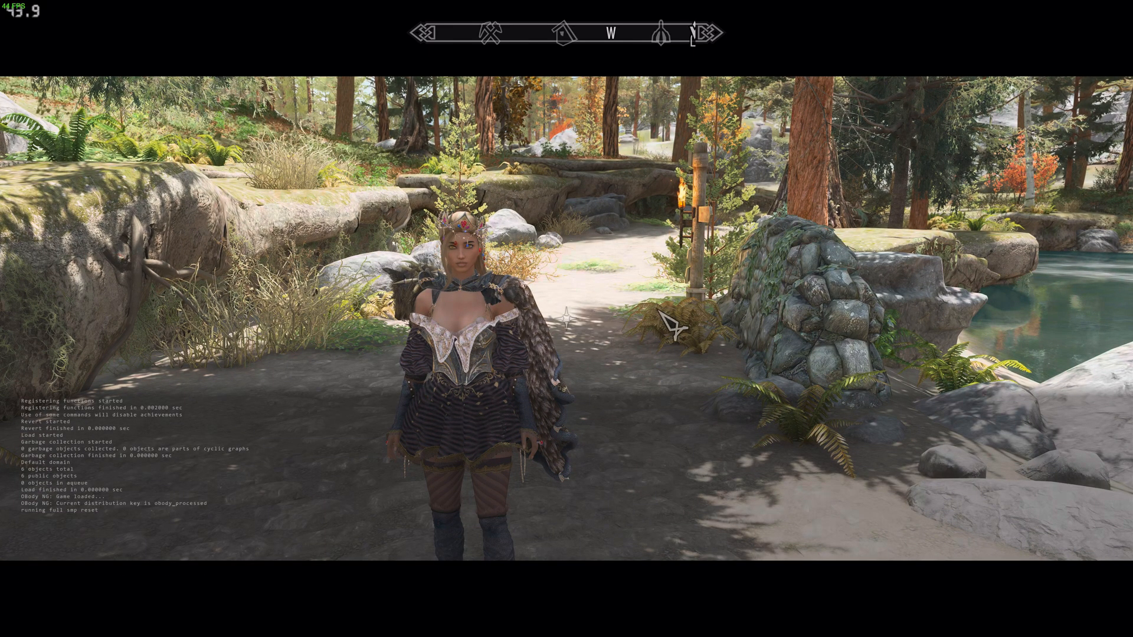
click(704, 299)
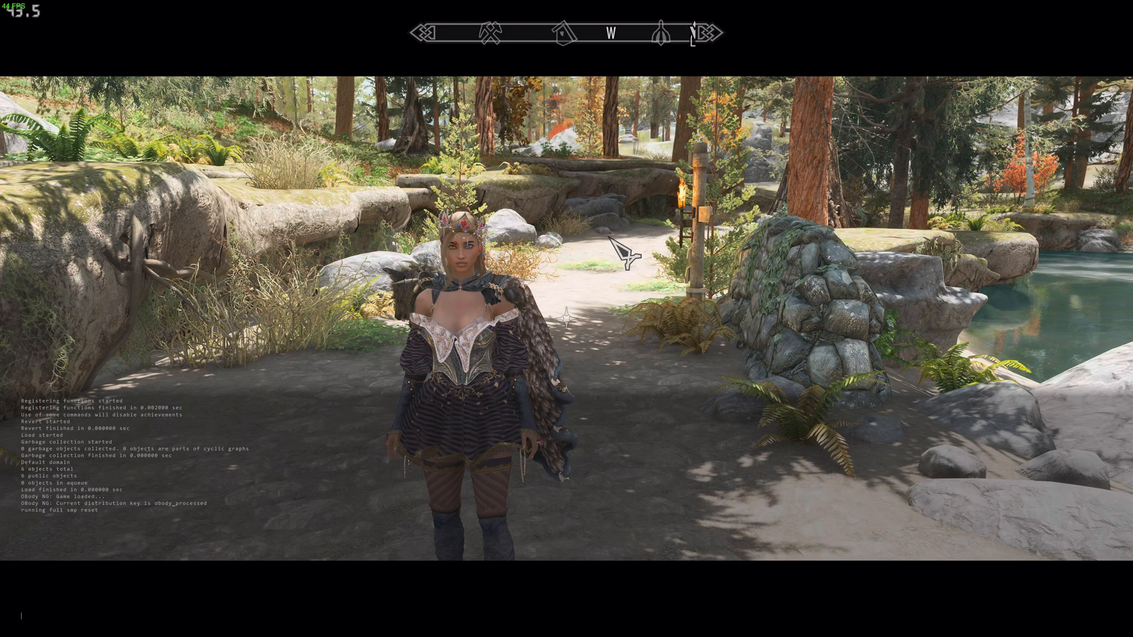
key(grave)
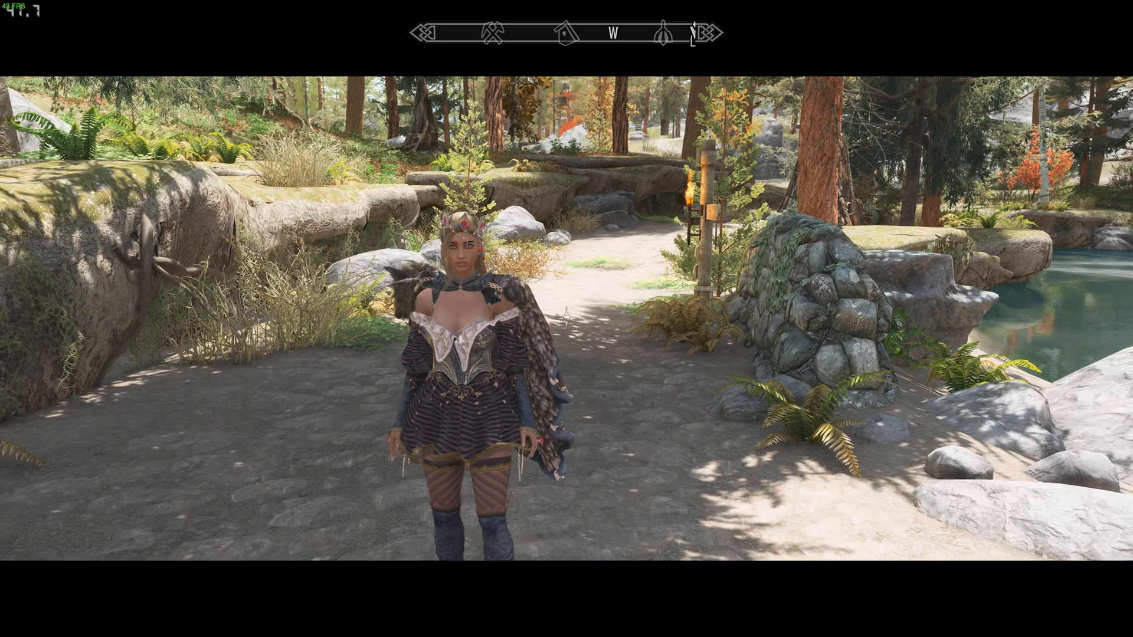
- Inspect the PI-CHO shader parameters in the ENB menu, expanding ENBEFFECT.FX and ENBEFFECTPOSTPASS.FX
key(Tab)
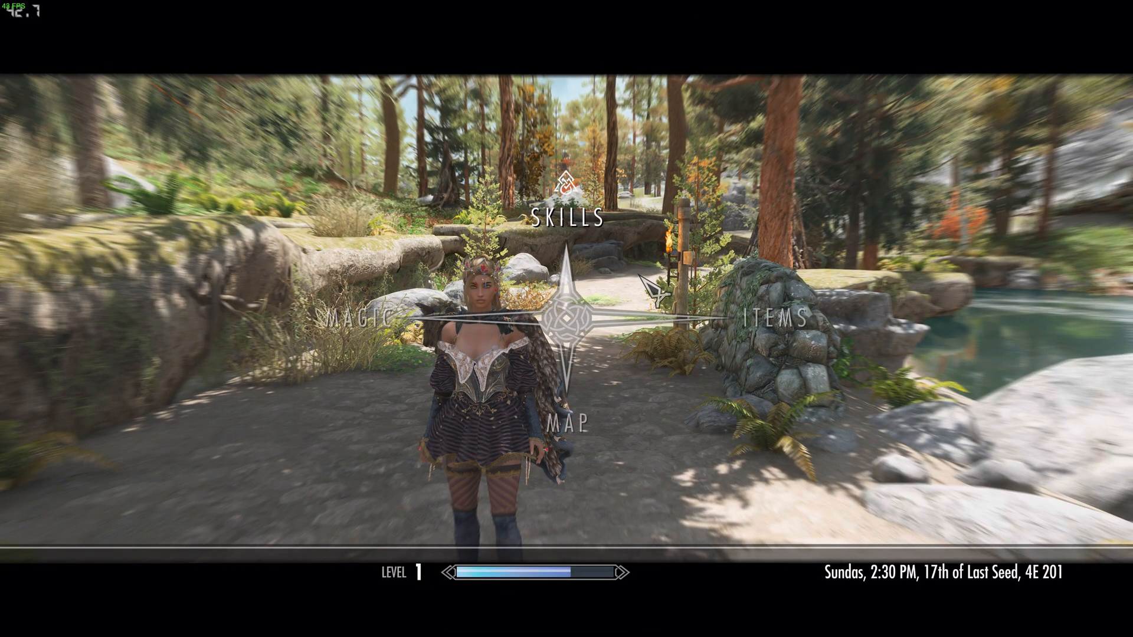
key(shift+Return)
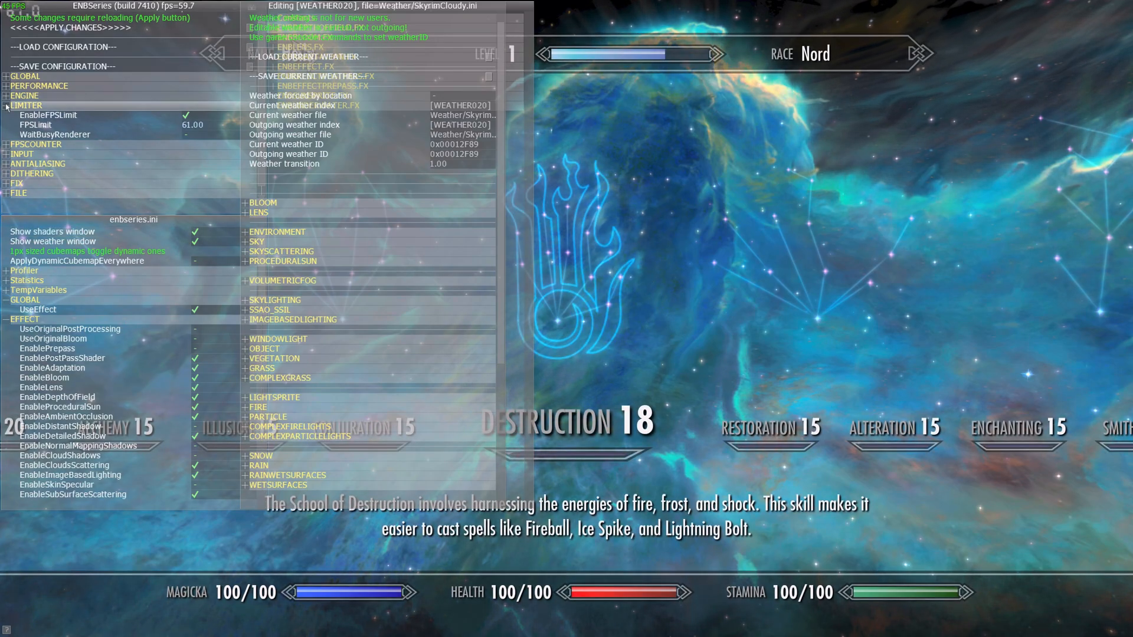
click(7, 76)
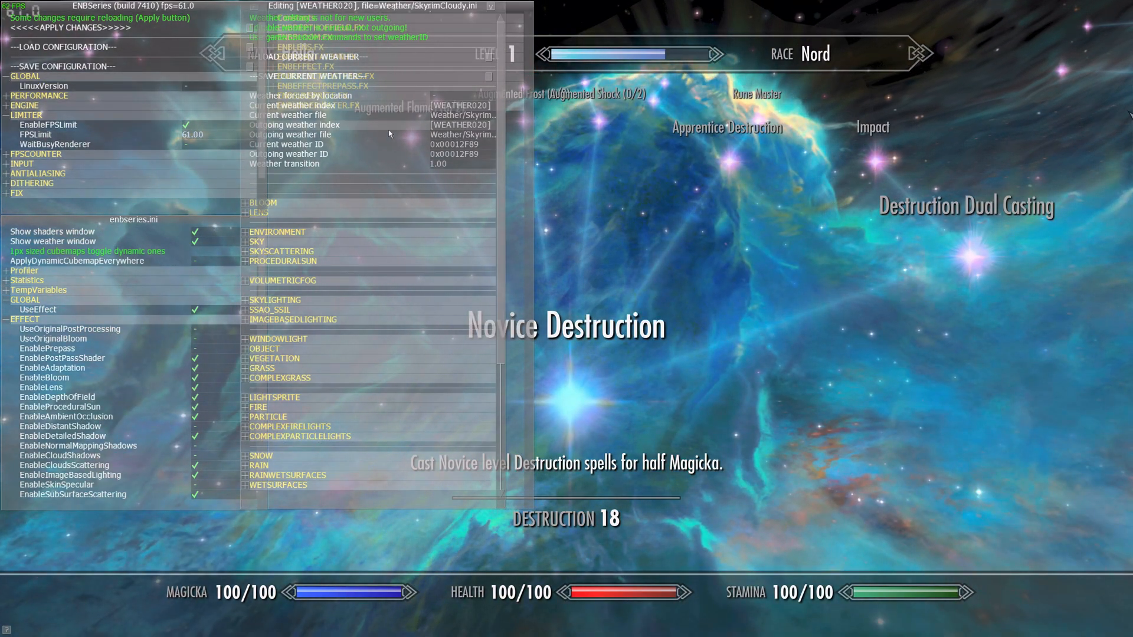
drag(385, 7, 682, 18)
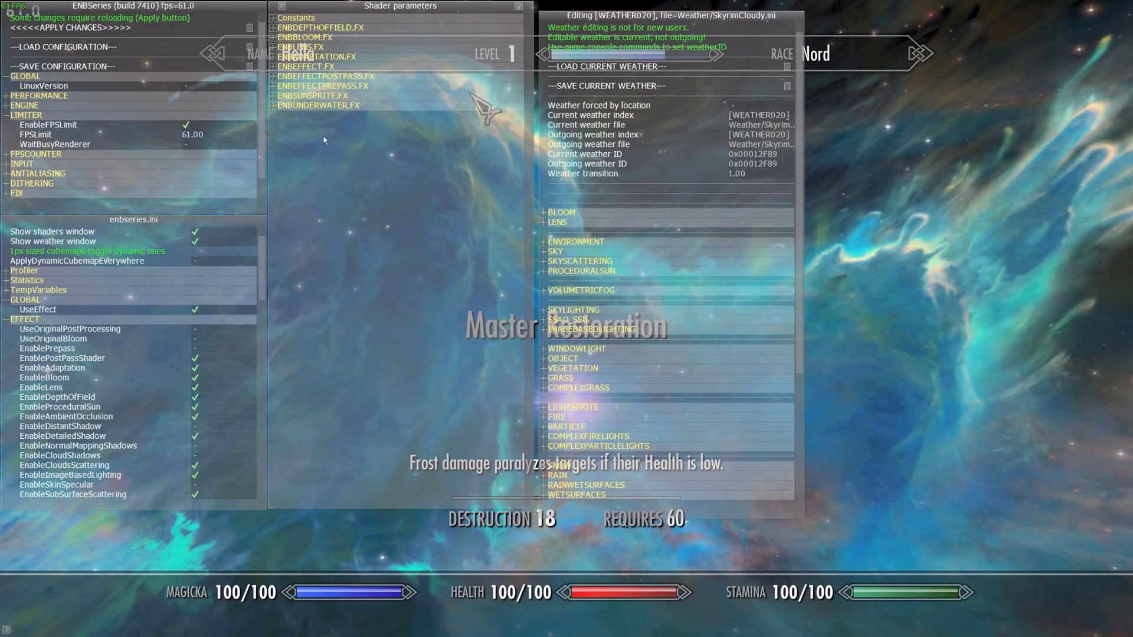
click(273, 66)
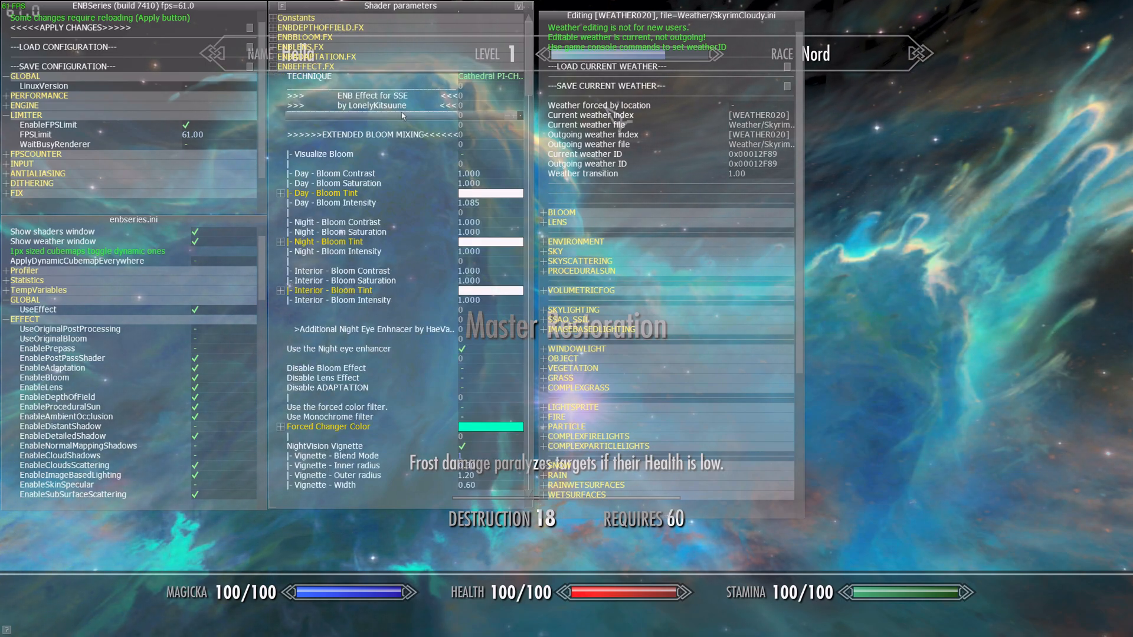
scroll(403, 116, down, 3)
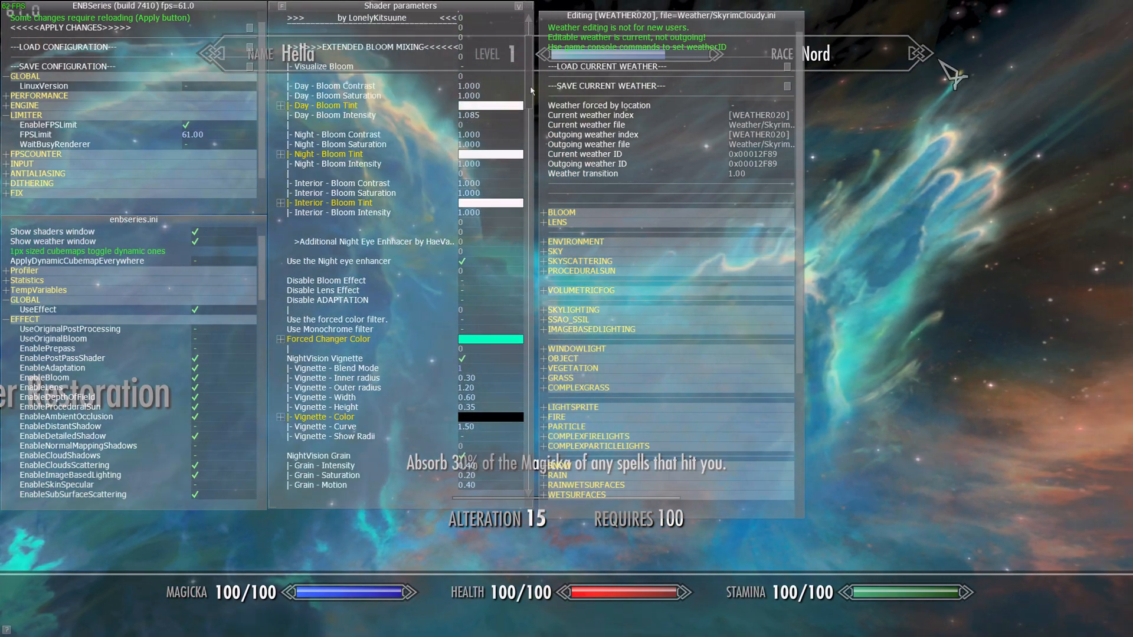
drag(531, 90, 536, 479)
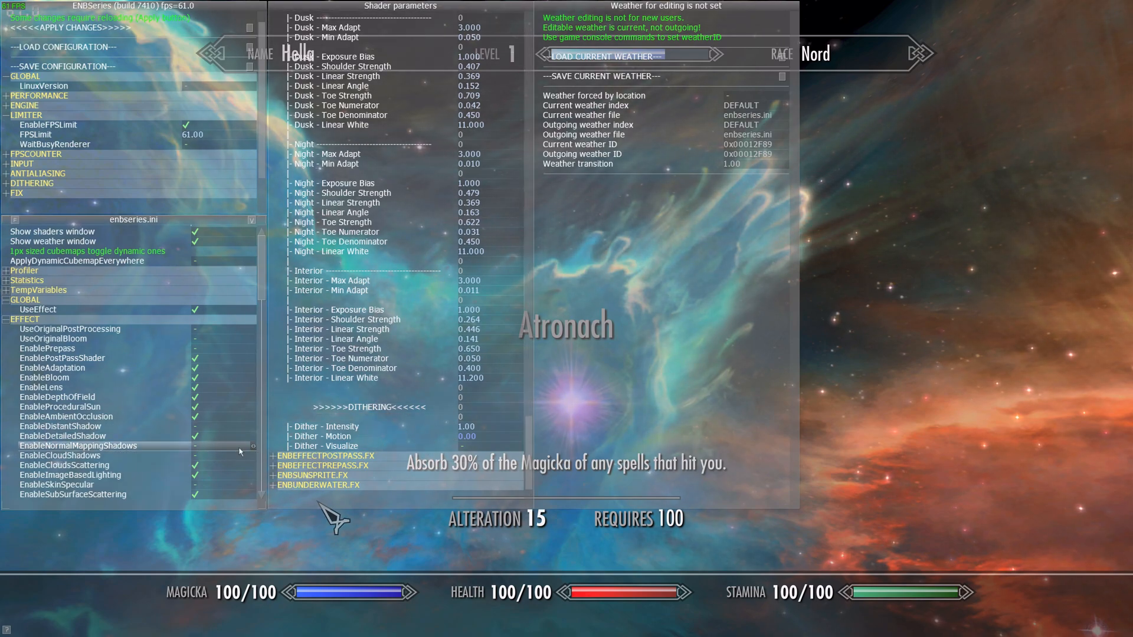
click(273, 456)
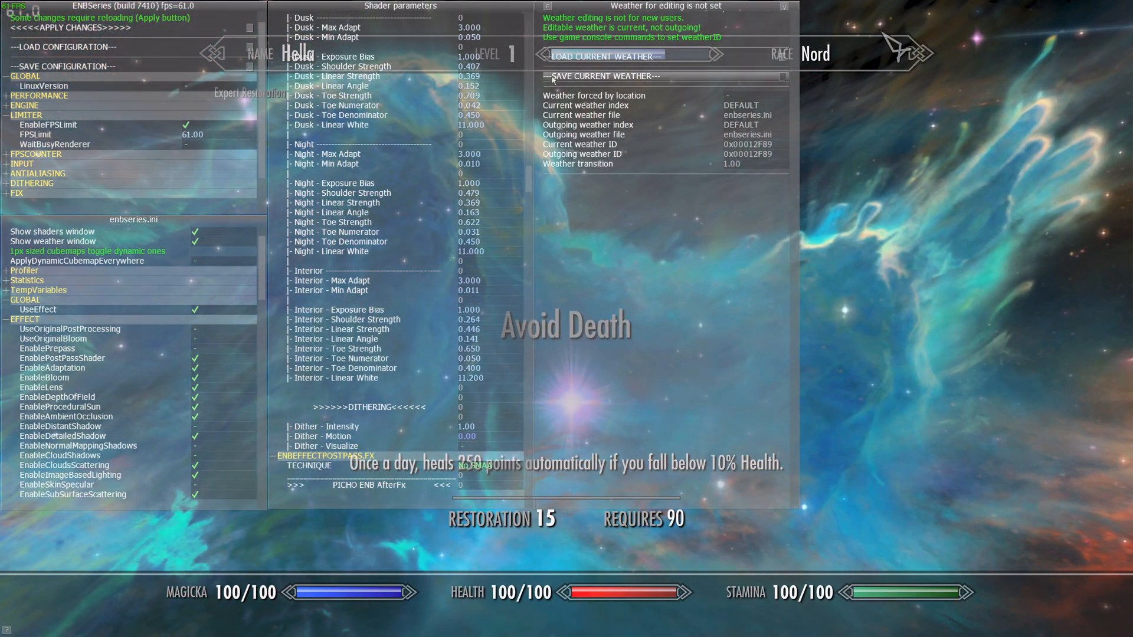
drag(528, 173, 537, 297)
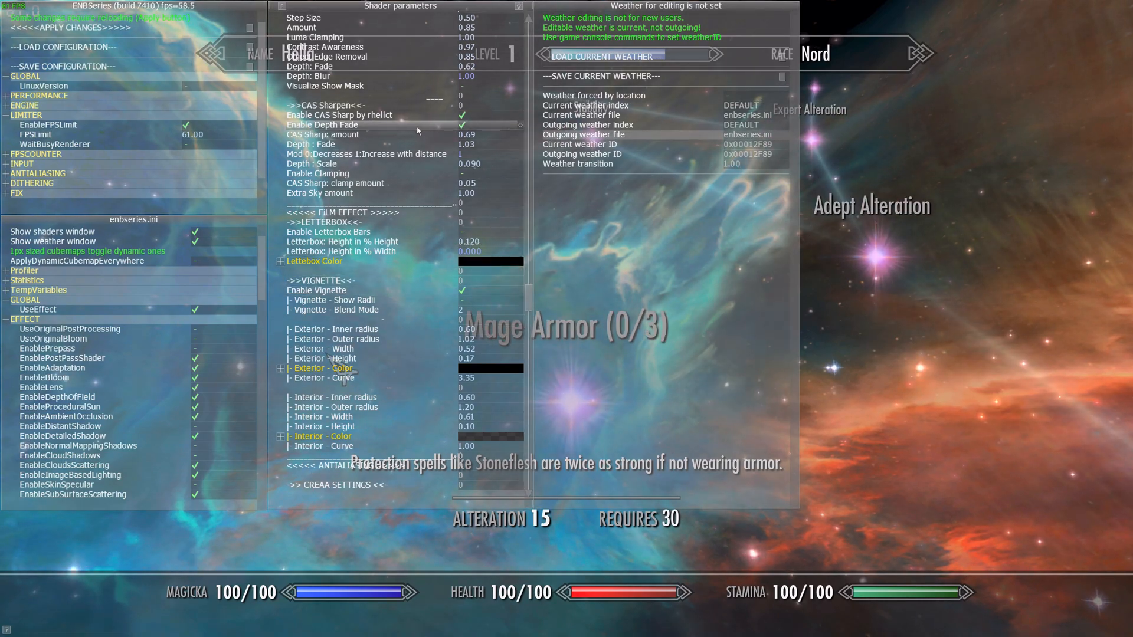
- Close the ENB menu and the skills menu and walk around to view the ENB in game
key(shift+Return)
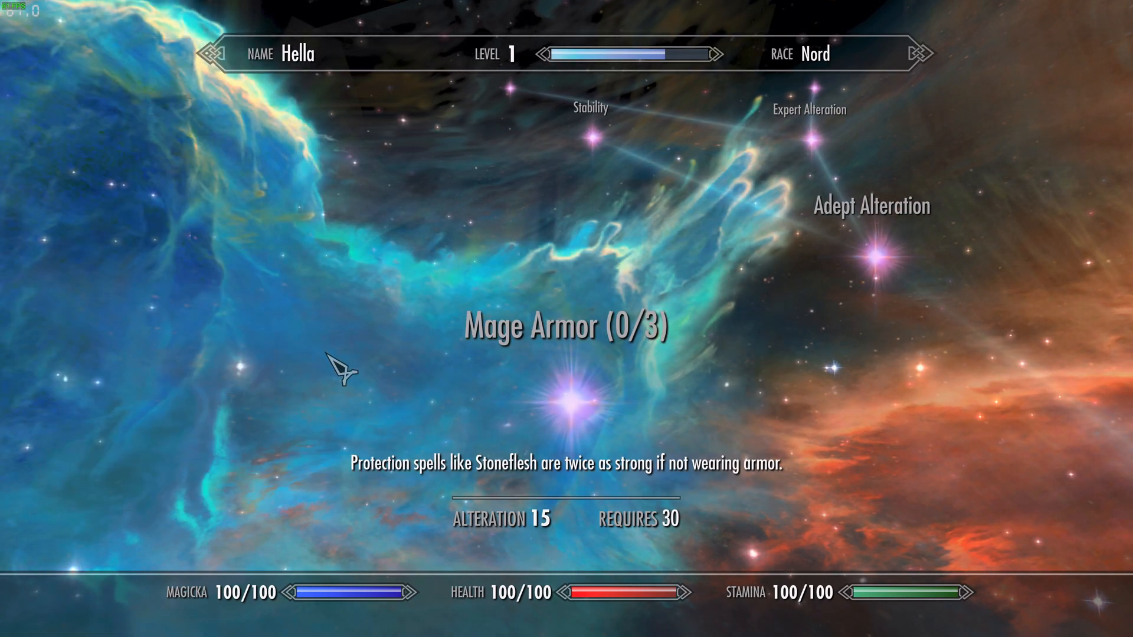
key(Tab)
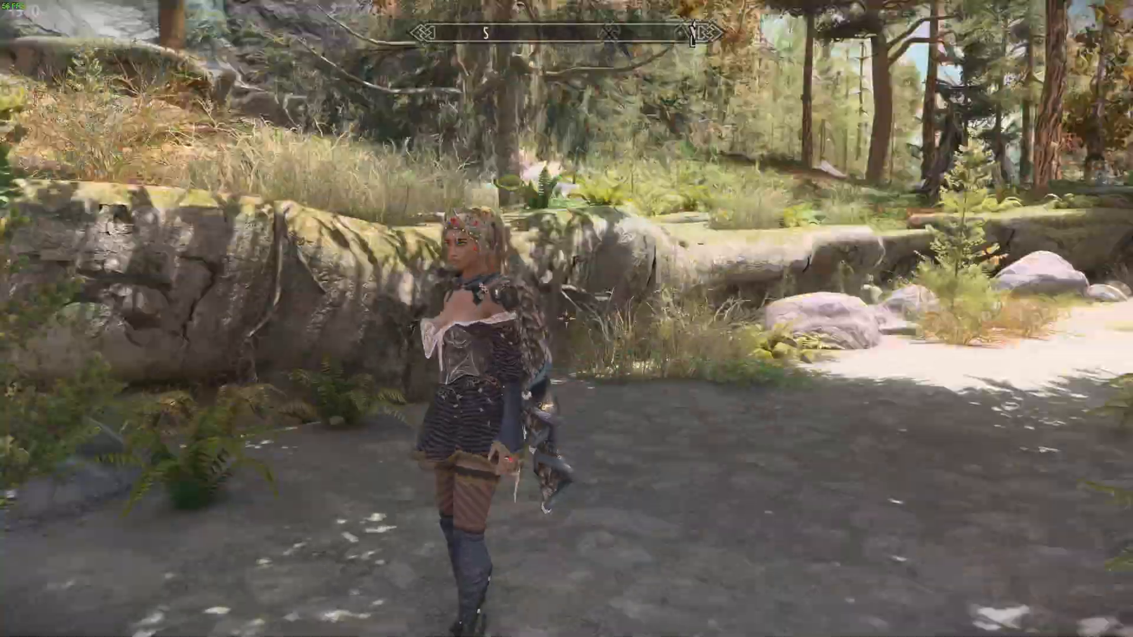
key(w)
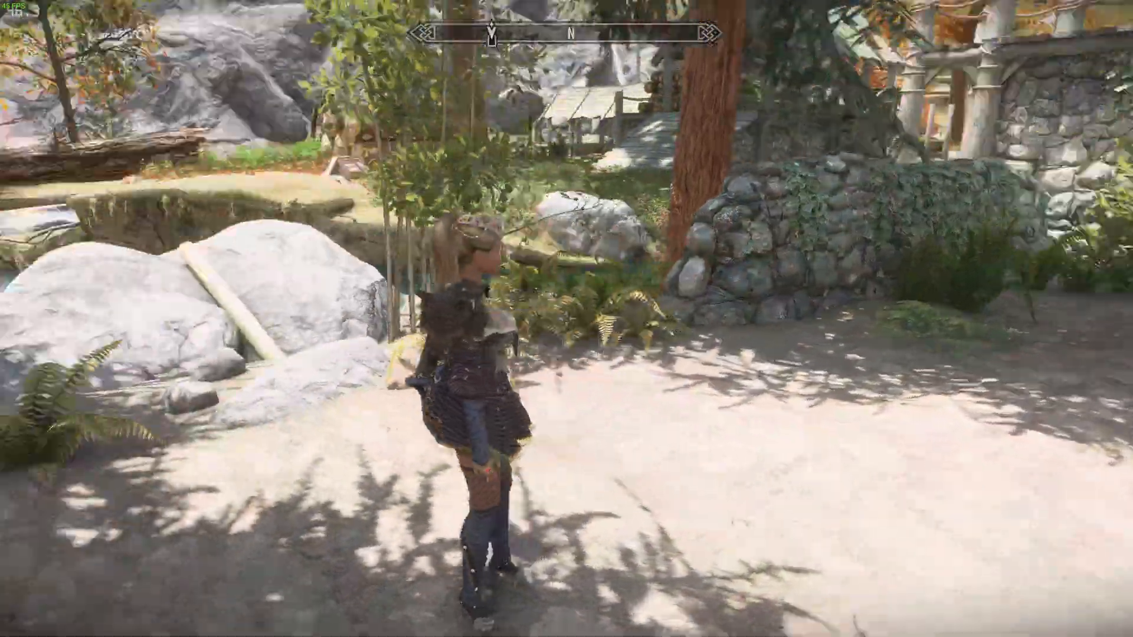
- Keep walking through the area to view the ENB lighting in game
key(w)
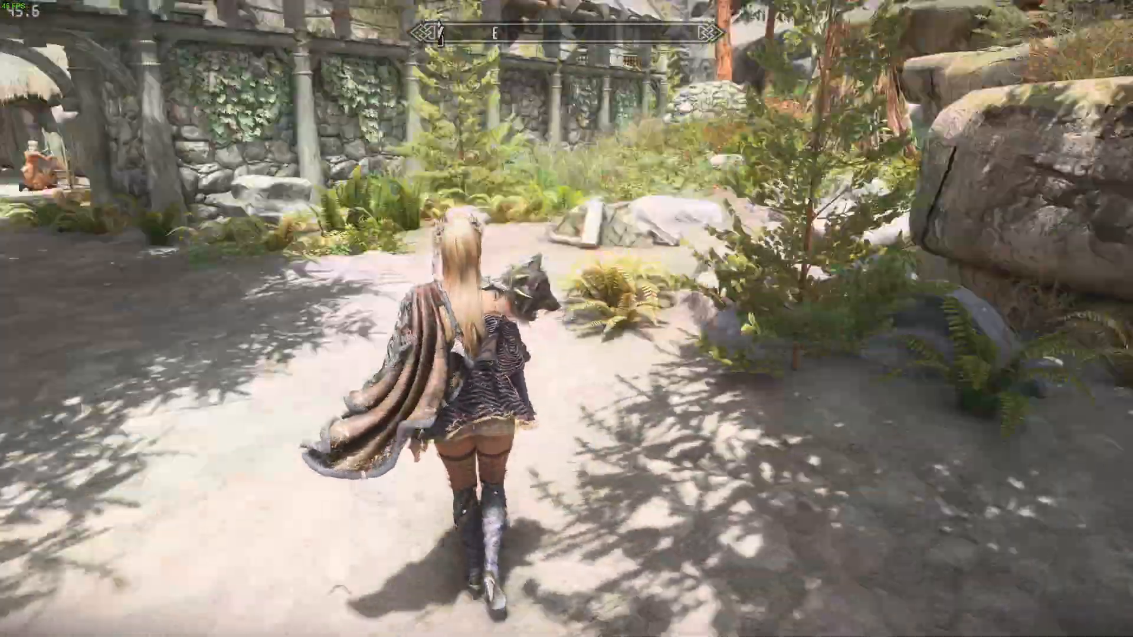
key(w)
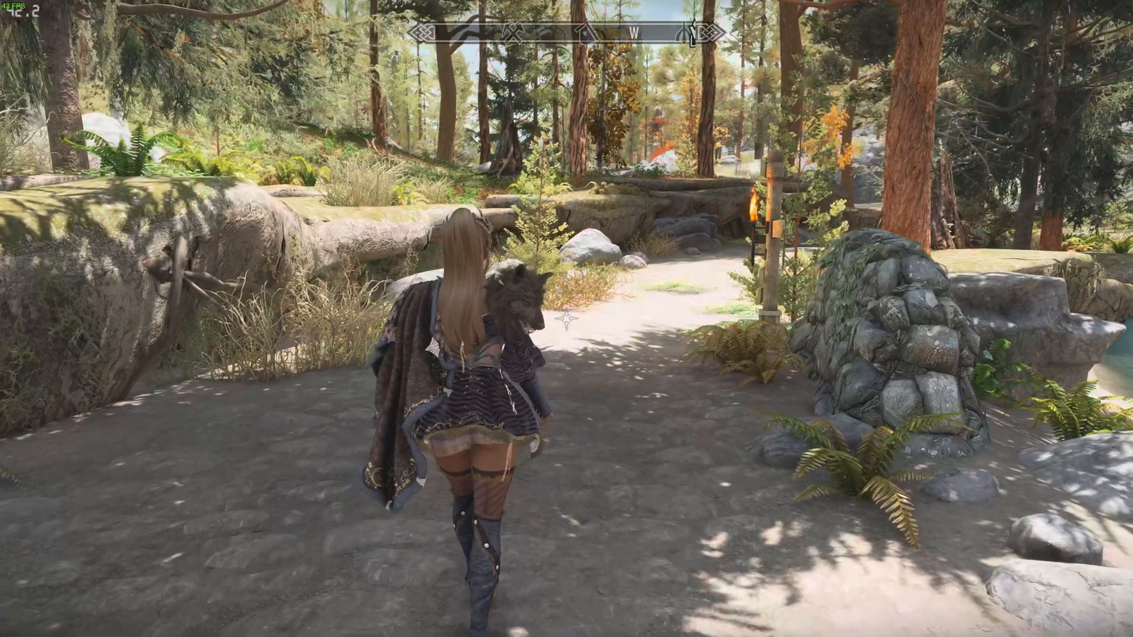
- Open the system menu and quit the game to the desktop
key(j)
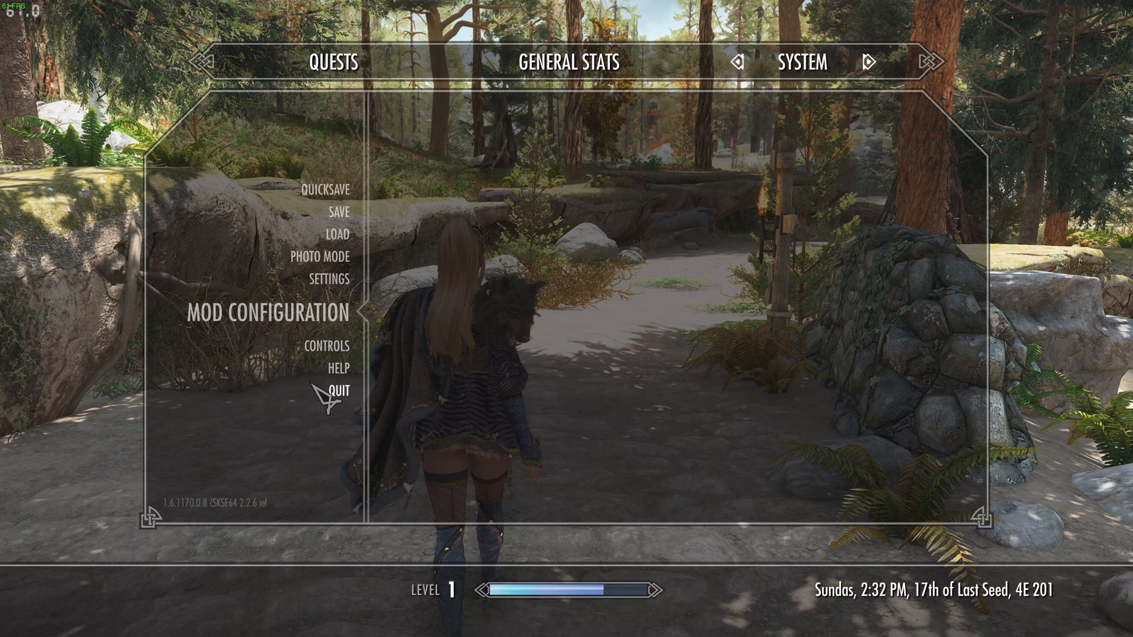
click(430, 331)
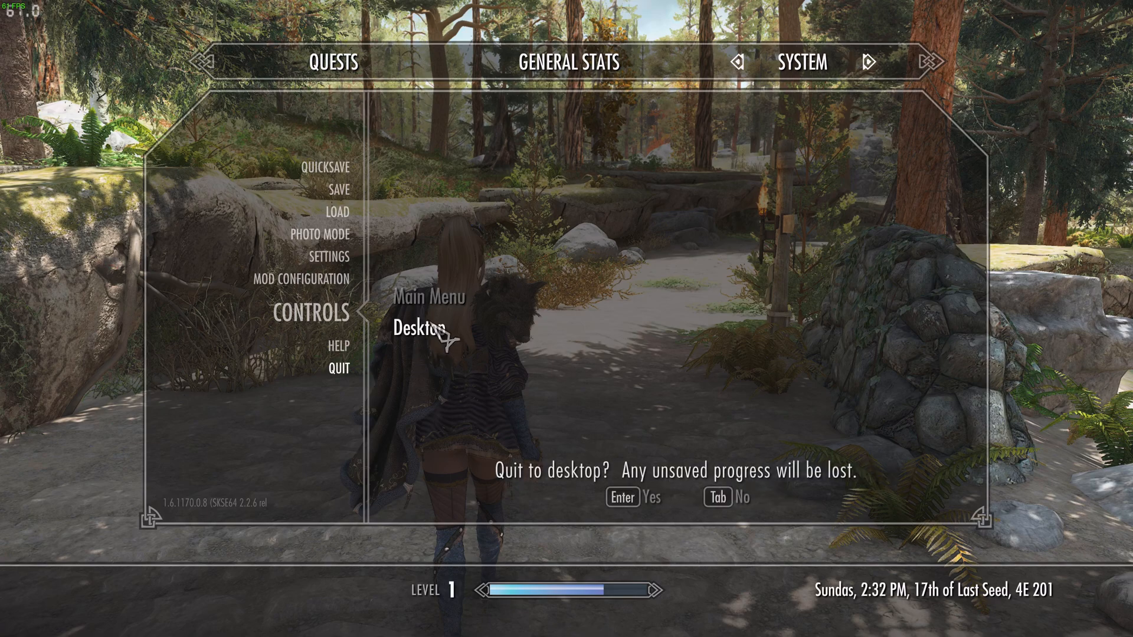
click(614, 506)
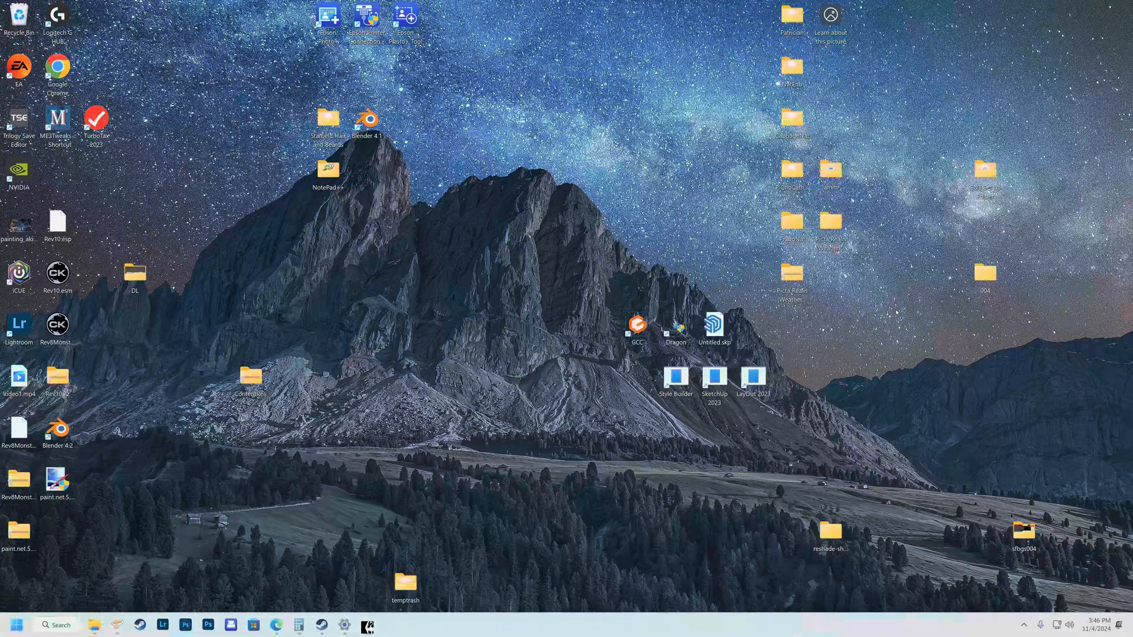
- Switch to Vortex and disable the Pi-Cho Azuite 2 ENB.7z mod
click(120, 626)
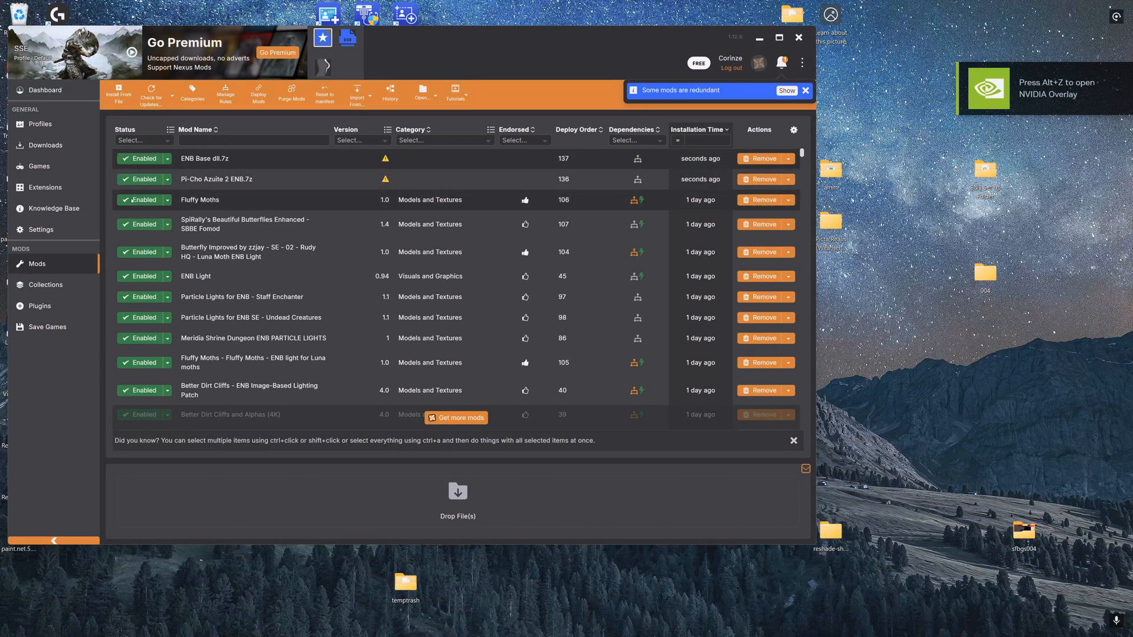
click(141, 179)
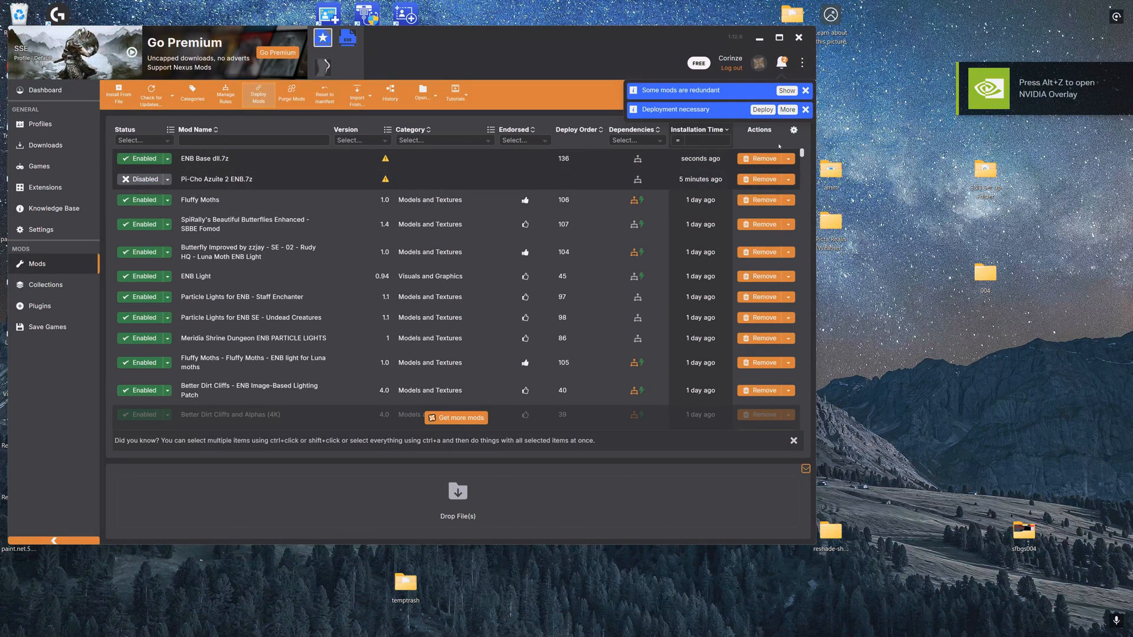